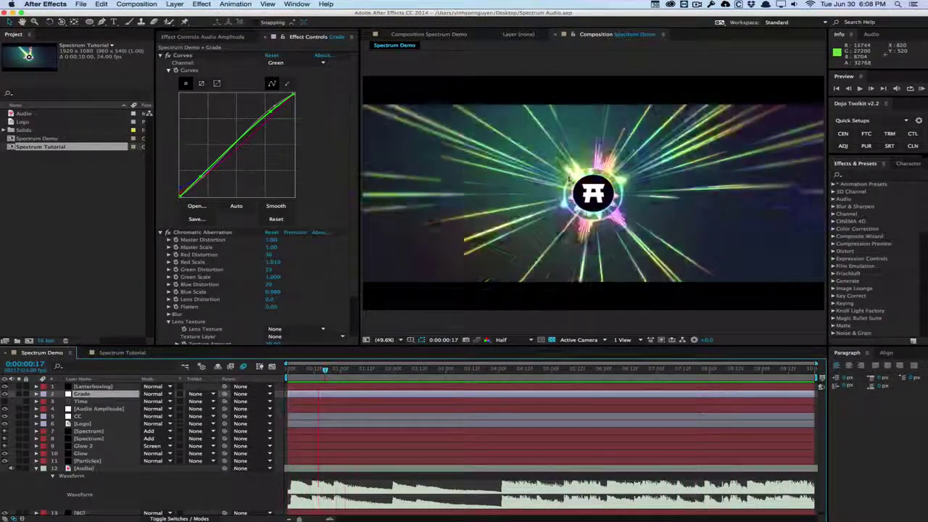
- Preview the finished Spectrum Demo composition by stopping playback and scrubbing through its first second or so
{"action": "key", "text": "space"}
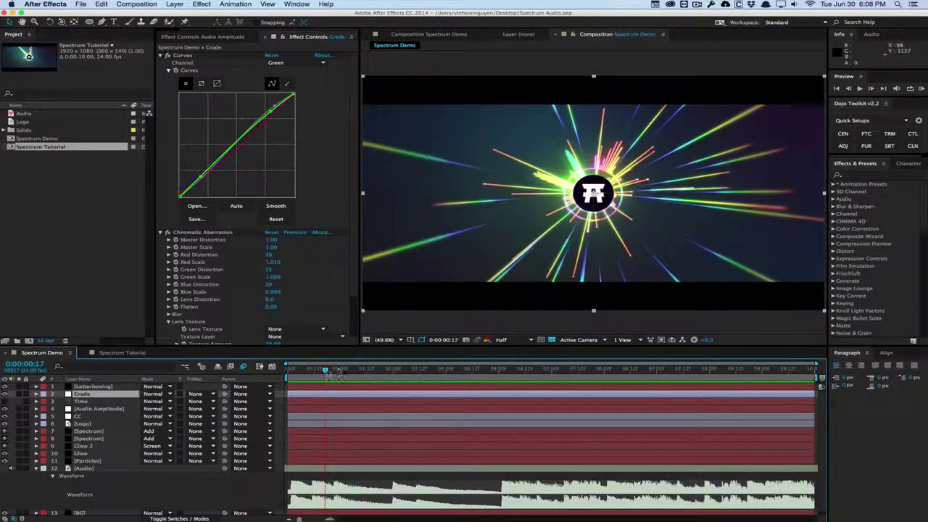
{"action": "left_click", "coordinate": [329, 369]}
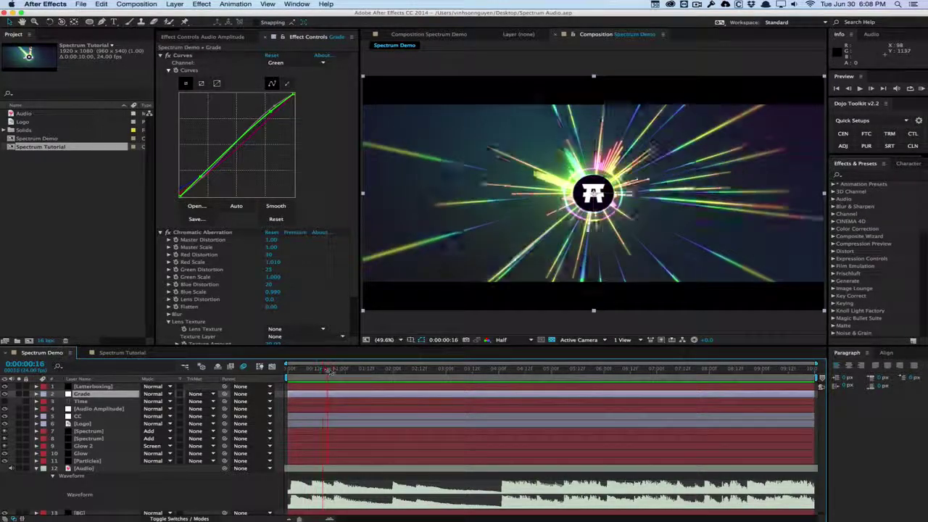
{"action": "left_click_drag", "start_coordinate": [330, 370], "coordinate": [350, 369]}
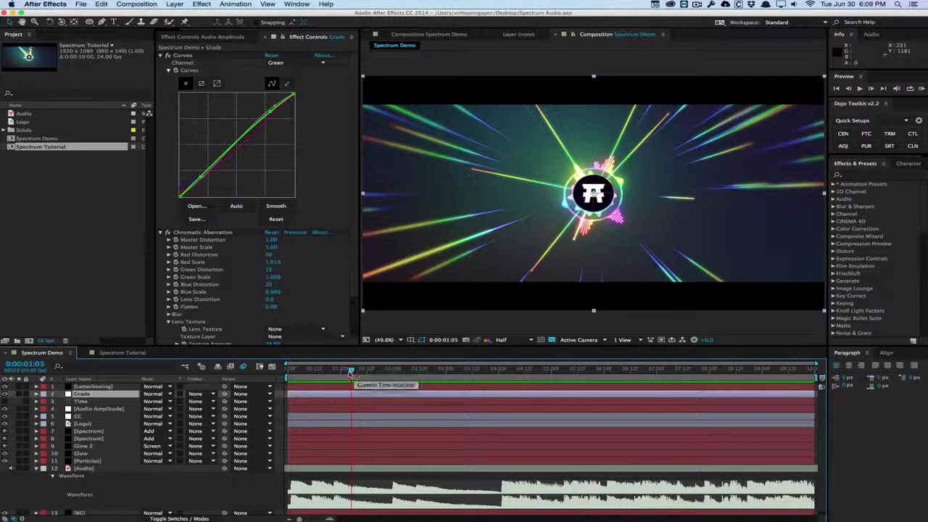
{"action": "left_click_drag", "start_coordinate": [350, 371], "coordinate": [336, 370]}
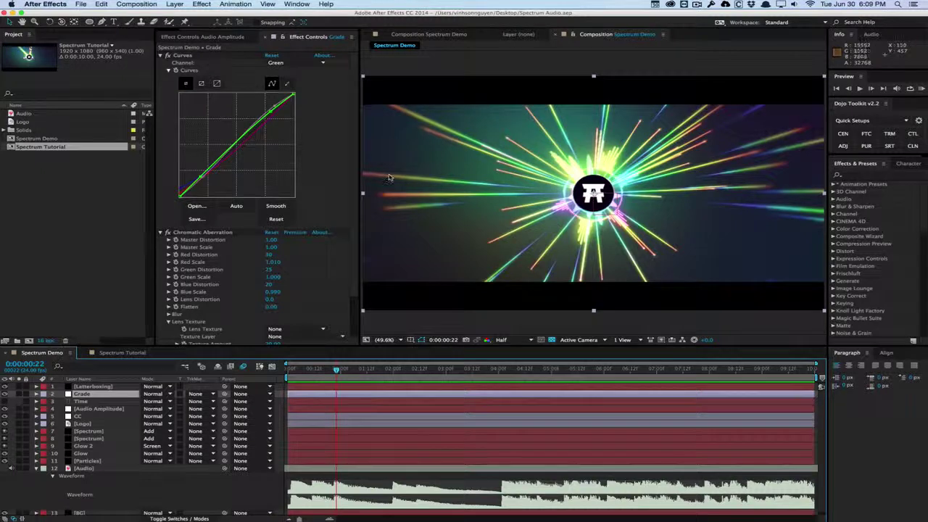
- Switch to the Spectrum Tutorial composition, return to its first frame and create a new solid layer named BG
{"action": "left_click", "coordinate": [135, 352]}
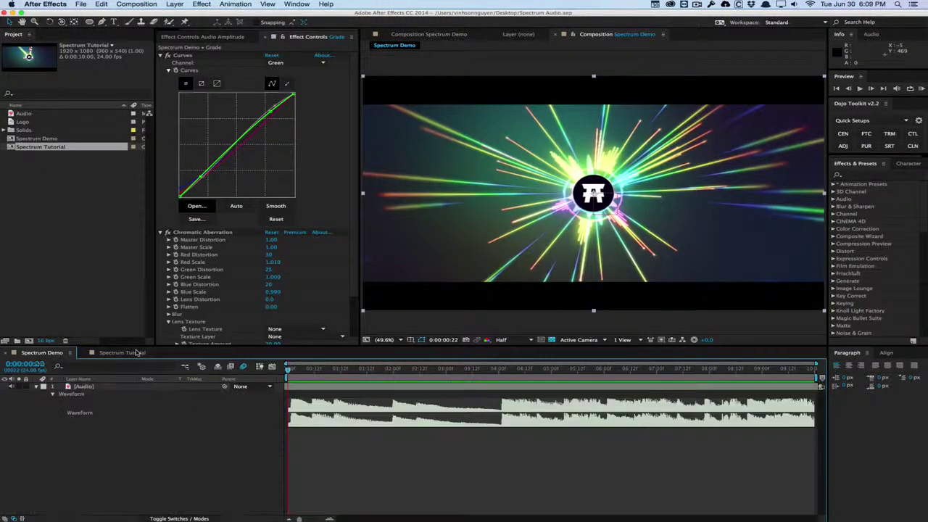
{"action": "left_click", "coordinate": [290, 369]}
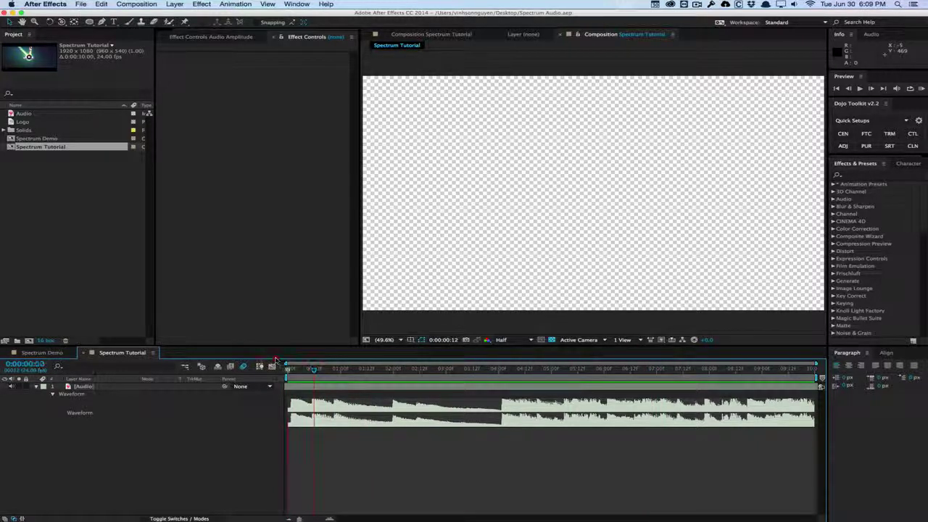
{"action": "left_click", "coordinate": [258, 361]}
{"action": "left_click", "coordinate": [174, 4]}
{"action": "mouse_move", "coordinate": [181, 14]}
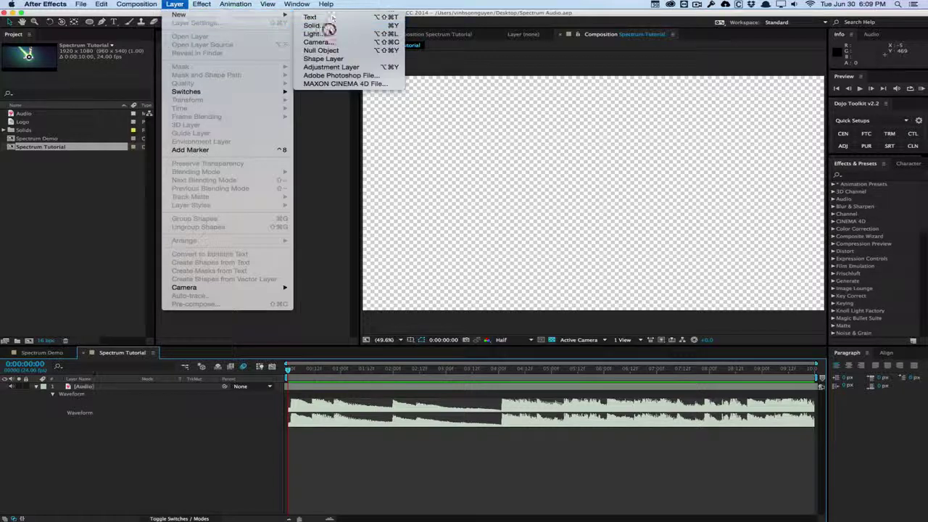
{"action": "left_click", "coordinate": [313, 25]}
{"action": "type", "text": "BG"}
{"action": "key", "text": "Return"}
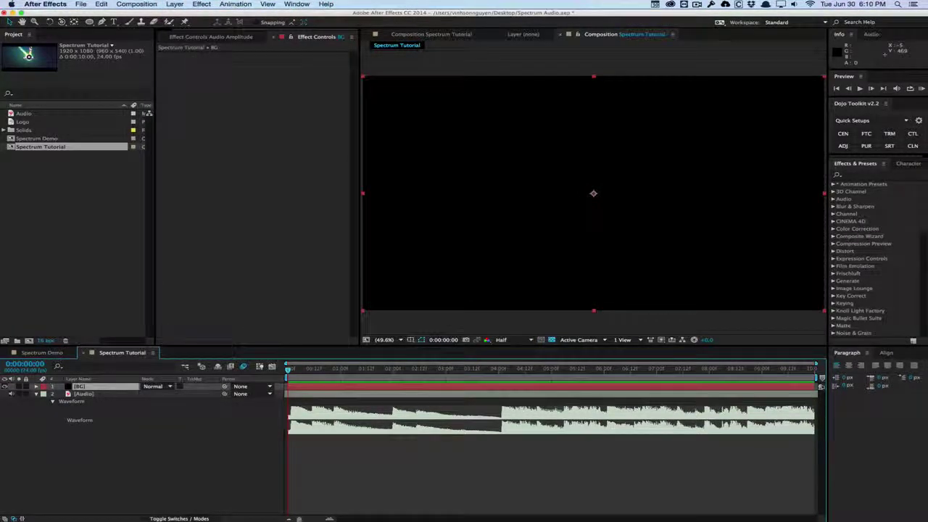
- Find the 4-Color Gradient effect and apply it to the BG solid
{"action": "left_click", "coordinate": [867, 177]}
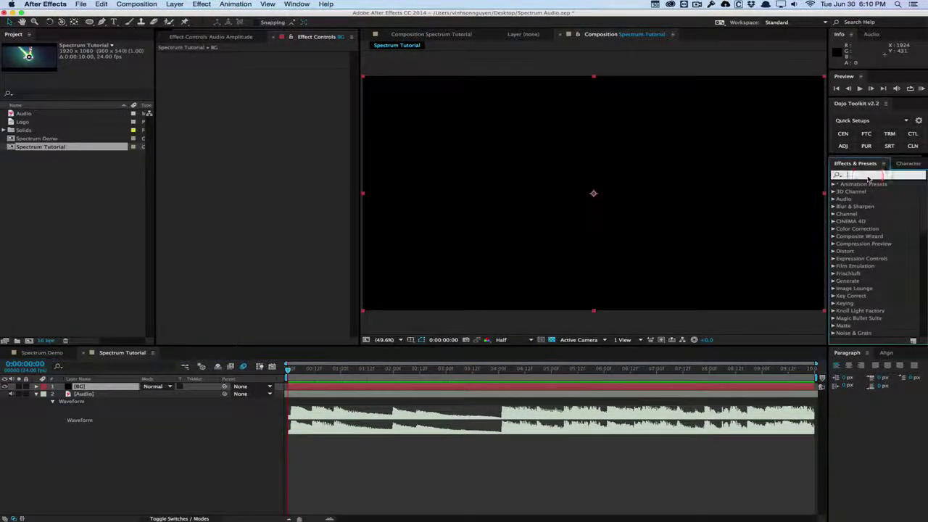
{"action": "type", "text": "4"}
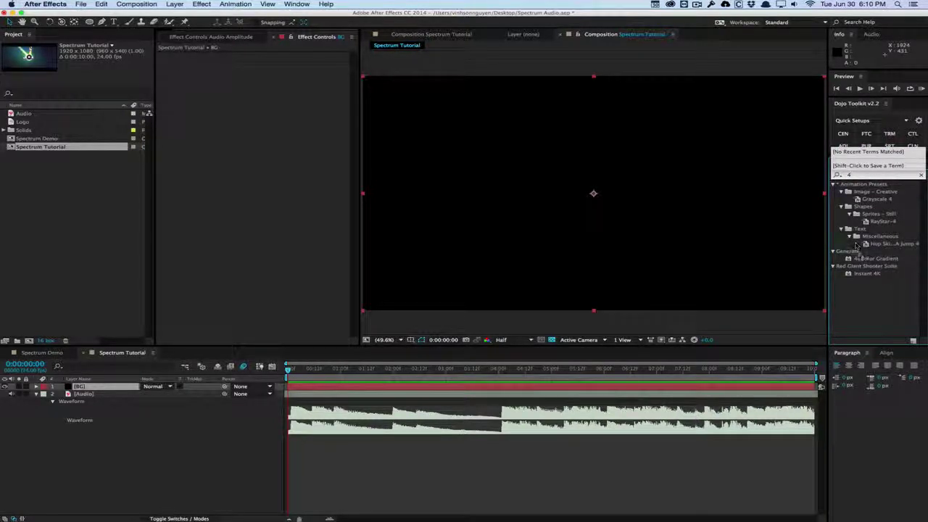
{"action": "left_click_drag", "start_coordinate": [875, 258], "coordinate": [665, 246]}
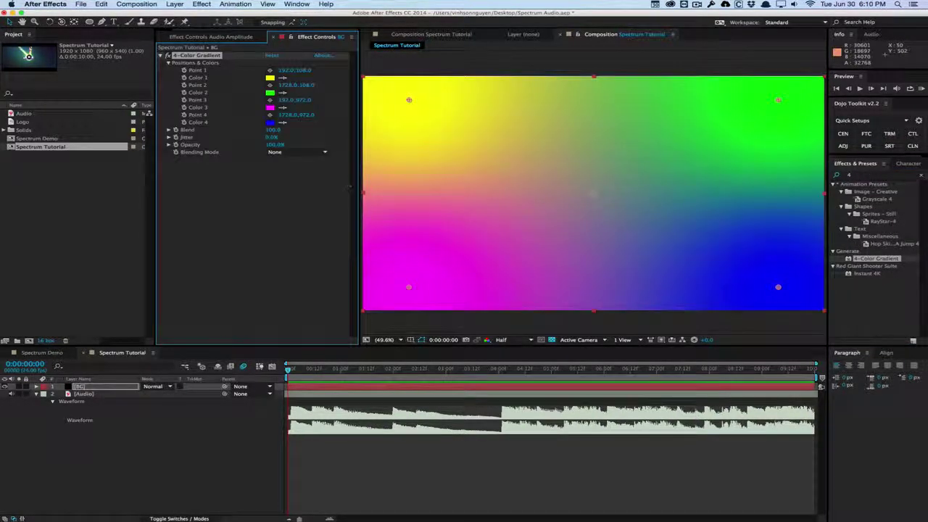
- Set the gradient's Color 1 to dark blue 001943 and Color 2 to a very dark purple
{"action": "left_click", "coordinate": [270, 77]}
{"action": "mouse_move", "coordinate": [278, 247]}
{"action": "left_mouse_down"}
{"action": "mouse_move", "coordinate": [280, 208]}
{"action": "mouse_move", "coordinate": [283, 224]}
{"action": "mouse_move", "coordinate": [253, 247]}
{"action": "mouse_move", "coordinate": [281, 262]}
{"action": "left_mouse_up"}
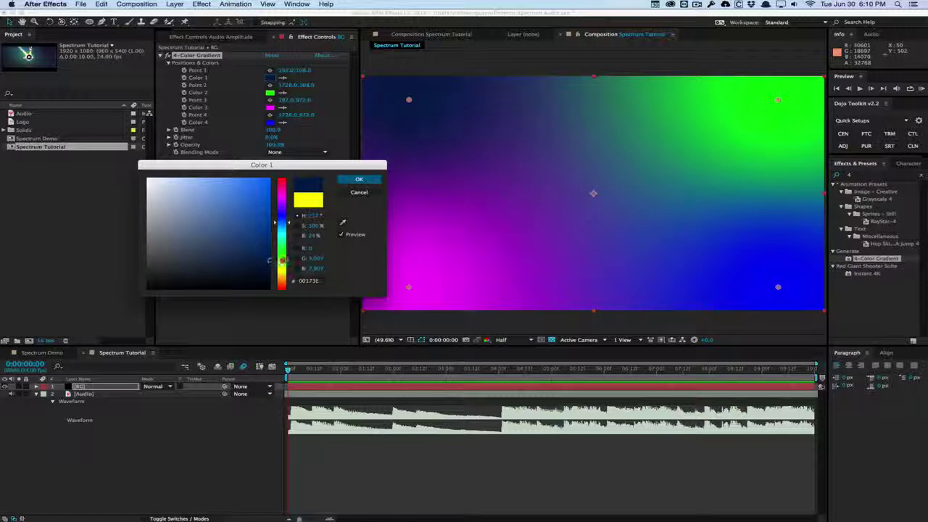
{"action": "key", "text": "Return"}
{"action": "left_click", "coordinate": [269, 92]}
{"action": "left_click_drag", "start_coordinate": [282, 259], "coordinate": [284, 207]}
{"action": "left_click_drag", "start_coordinate": [255, 244], "coordinate": [281, 272]}
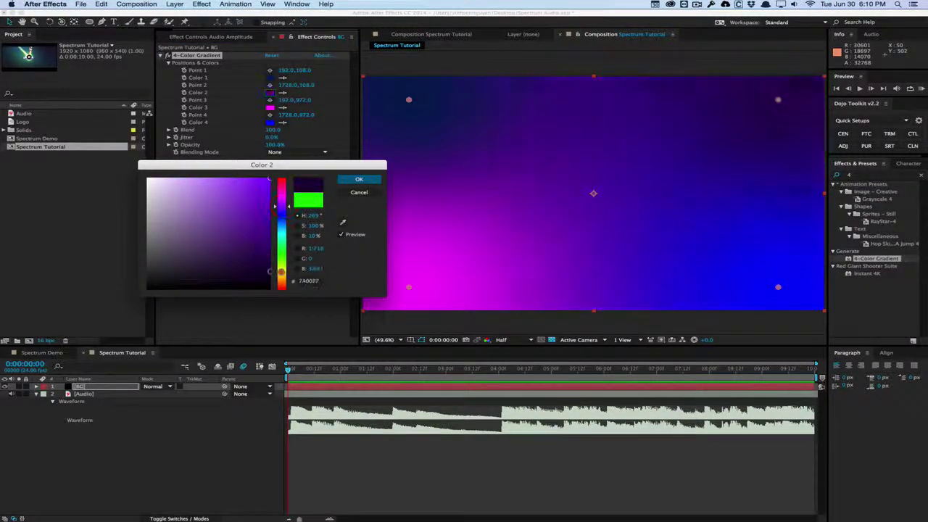
{"action": "key", "text": "Return"}
- Set the gradient's Color 3 to a very dark reddish brown and Color 4 to a very dark teal
{"action": "left_click", "coordinate": [270, 108]}
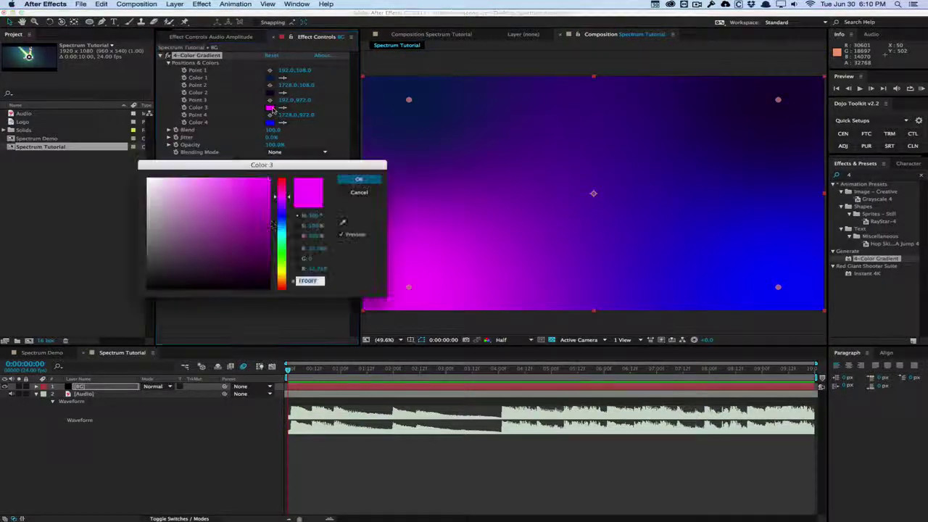
{"action": "mouse_move", "coordinate": [274, 219]}
{"action": "left_mouse_down"}
{"action": "mouse_move", "coordinate": [285, 290]}
{"action": "mouse_move", "coordinate": [255, 272]}
{"action": "mouse_move", "coordinate": [274, 264]}
{"action": "mouse_move", "coordinate": [249, 272]}
{"action": "mouse_move", "coordinate": [261, 272]}
{"action": "left_mouse_up"}
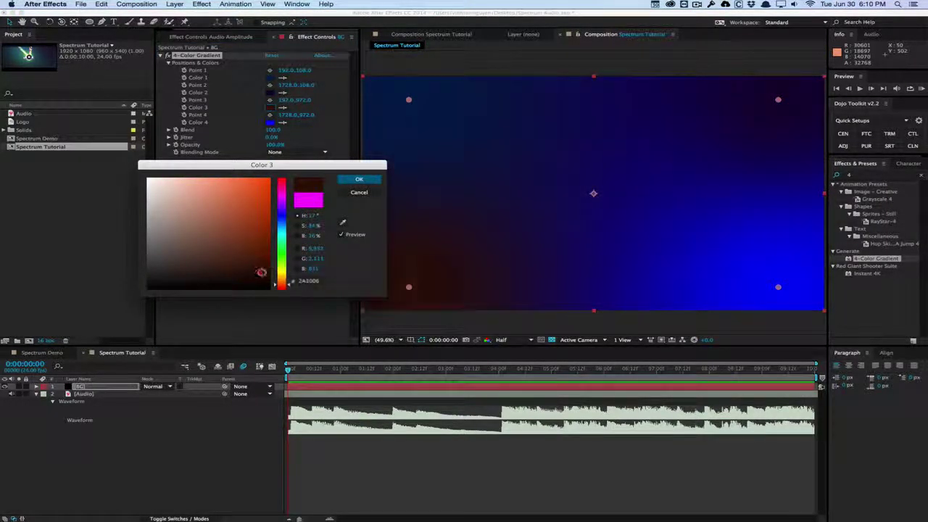
{"action": "key", "text": "Return"}
{"action": "left_click", "coordinate": [271, 122]}
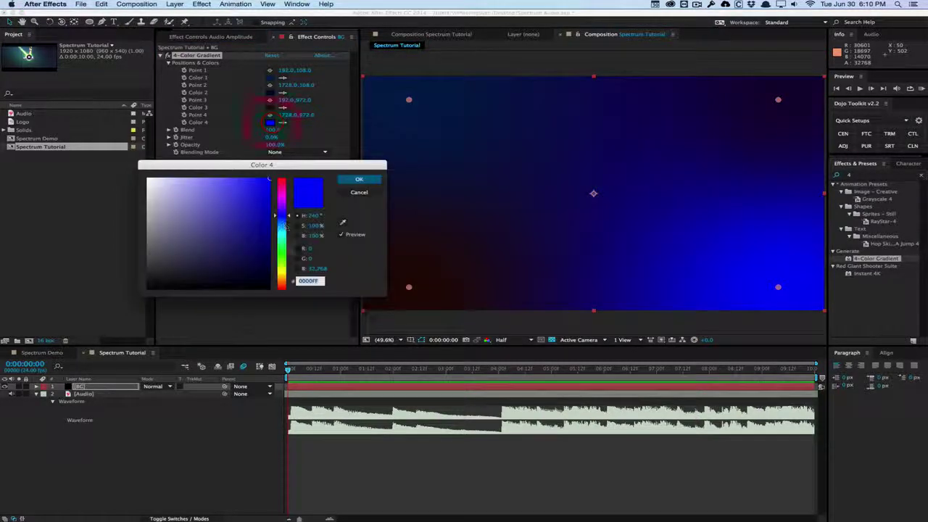
{"action": "left_click_drag", "start_coordinate": [285, 227], "coordinate": [285, 244]}
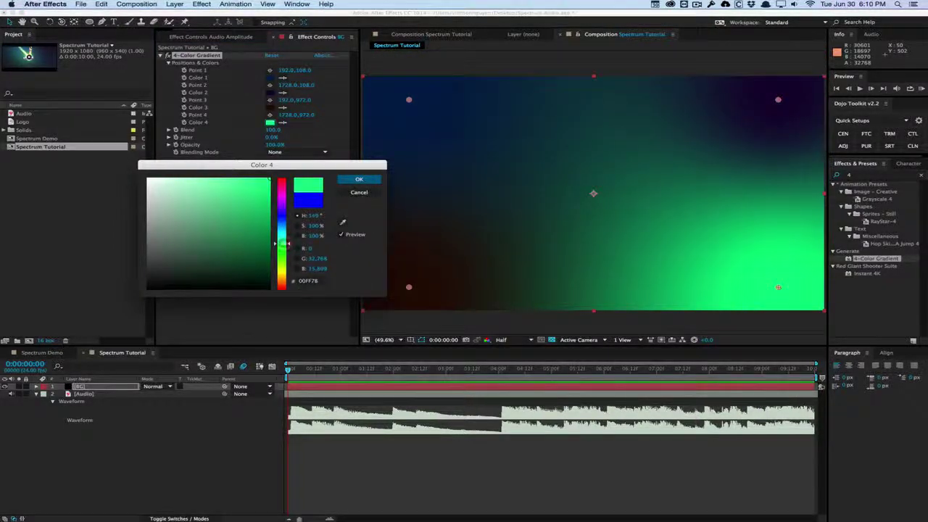
{"action": "left_click_drag", "start_coordinate": [267, 275], "coordinate": [297, 272]}
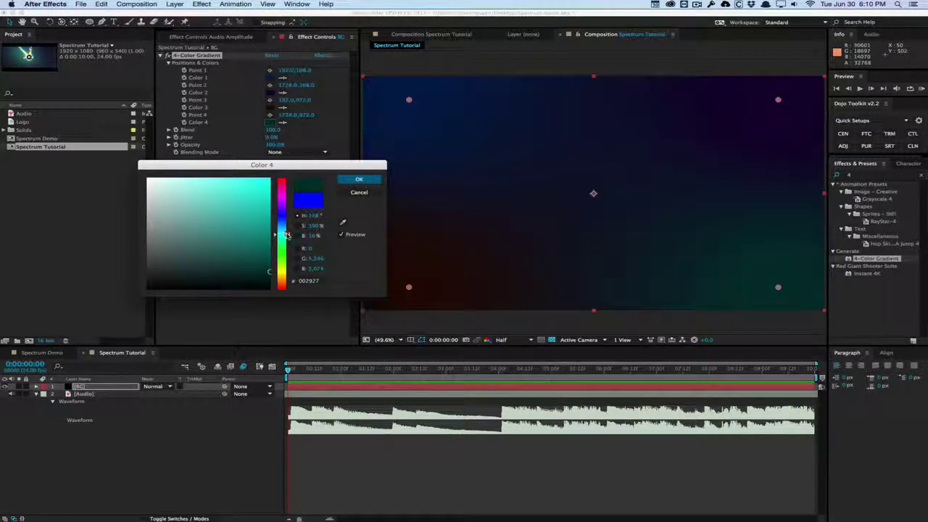
{"action": "left_click", "coordinate": [359, 179]}
- Move the gradient points to about 158, -3 (Point 1), 1312, 47 (Point 2), 414, 1180 (Point 3) and 1740, 1041 (Point 4)
{"action": "left_click_drag", "start_coordinate": [404, 102], "coordinate": [397, 77]}
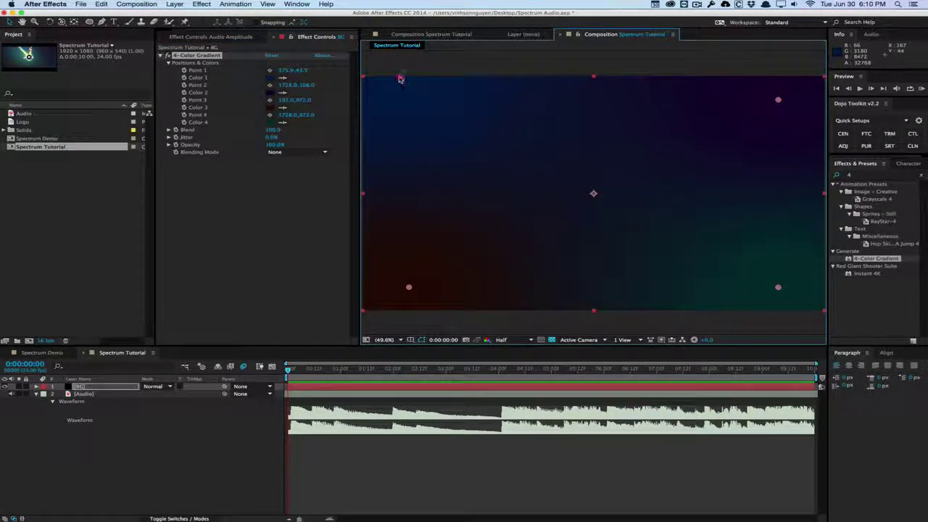
{"action": "left_click_drag", "start_coordinate": [409, 289], "coordinate": [461, 332]}
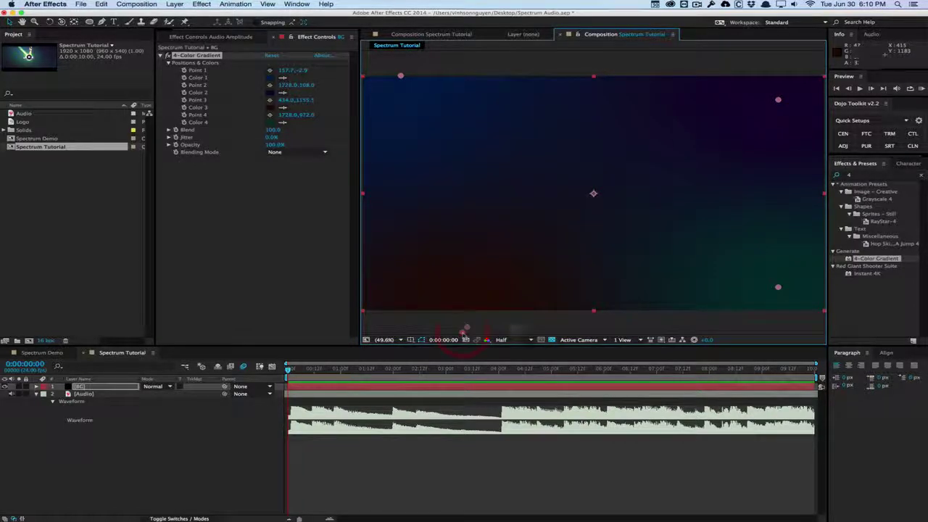
{"action": "left_click_drag", "start_coordinate": [777, 287], "coordinate": [803, 247]}
{"action": "left_click_drag", "start_coordinate": [778, 99], "coordinate": [677, 86]}
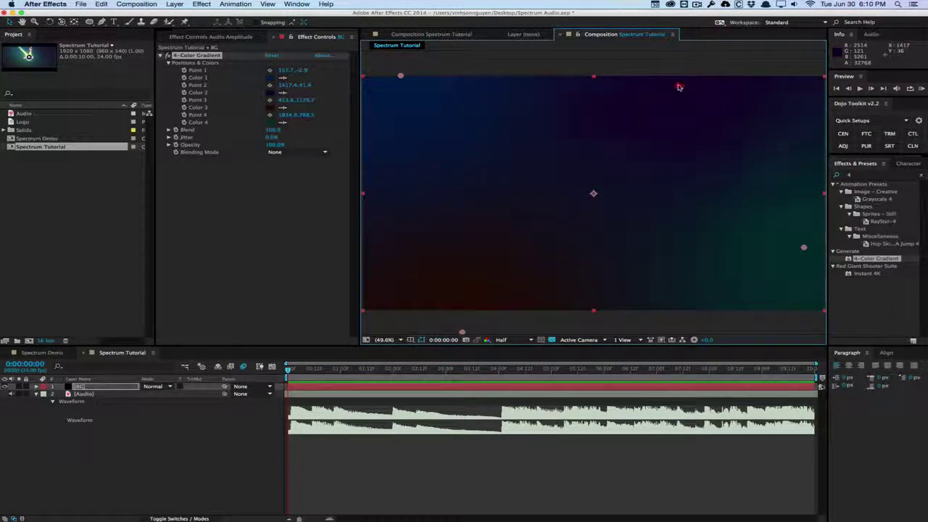
{"action": "left_click_drag", "start_coordinate": [801, 309], "coordinate": [781, 305]}
- Check in the project settings that the color depth is 16 bits per channel
{"action": "left_click", "coordinate": [47, 341]}
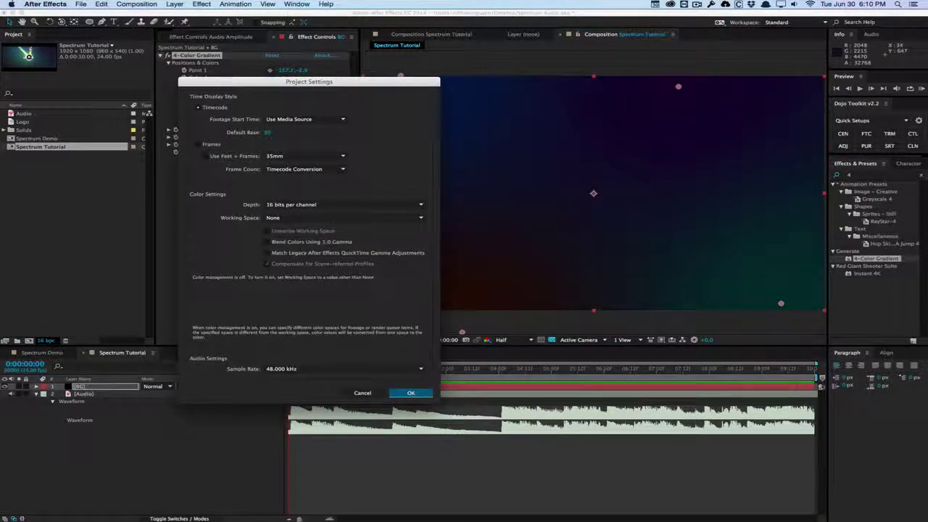
{"action": "left_click", "coordinate": [268, 207]}
{"action": "left_click", "coordinate": [432, 196]}
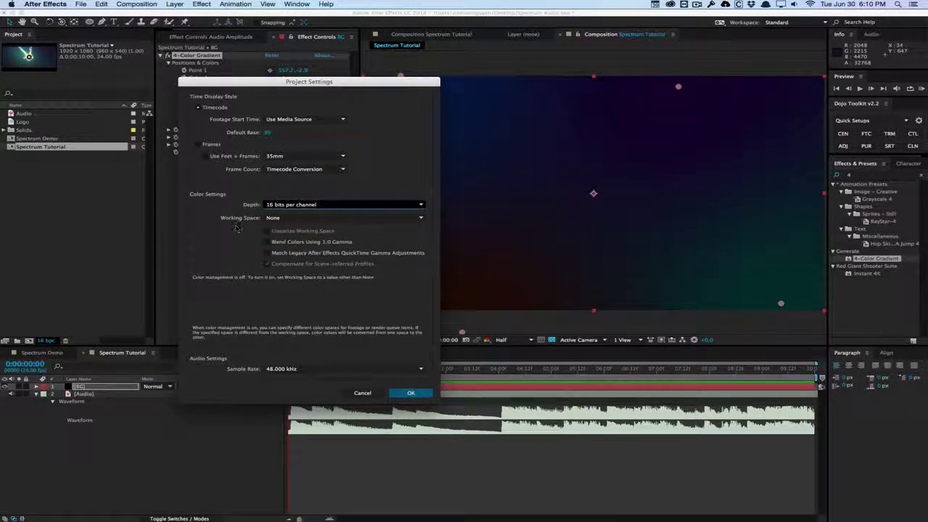
{"action": "left_click", "coordinate": [412, 393]}
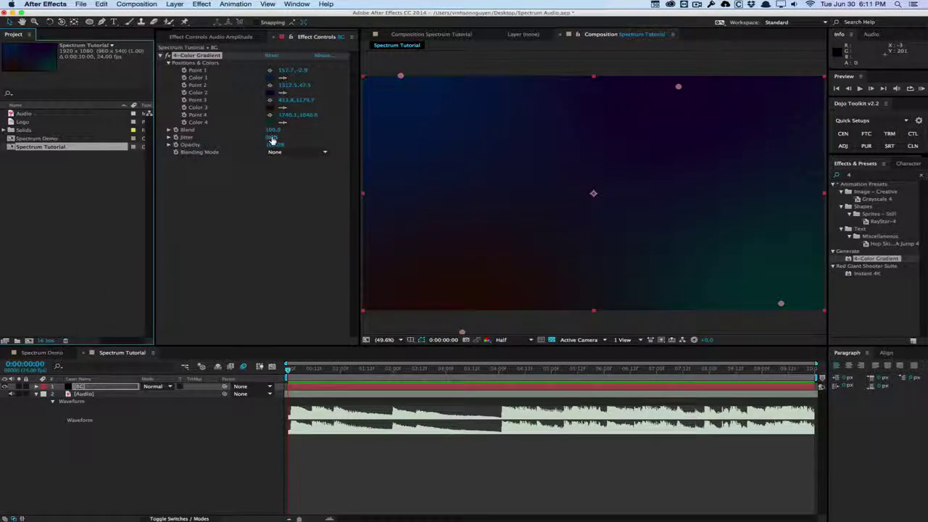
- Set the gradient's Jitter to 100% and raise its Blend to above 400
{"action": "left_click_drag", "start_coordinate": [272, 139], "coordinate": [471, 129]}
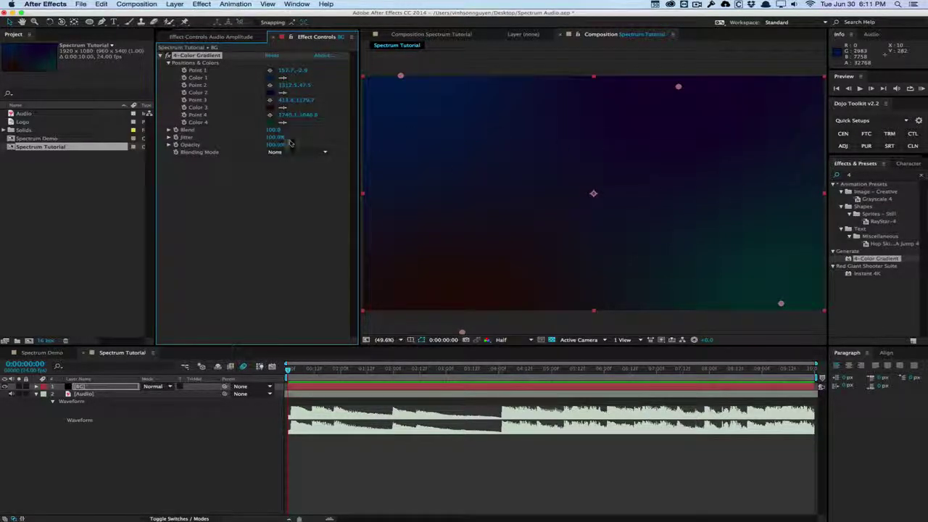
{"action": "left_click_drag", "start_coordinate": [273, 129], "coordinate": [475, 116]}
- Shift the hue of the gradient's Color 1 slightly toward cyan, to 002043
{"action": "left_click", "coordinate": [282, 78]}
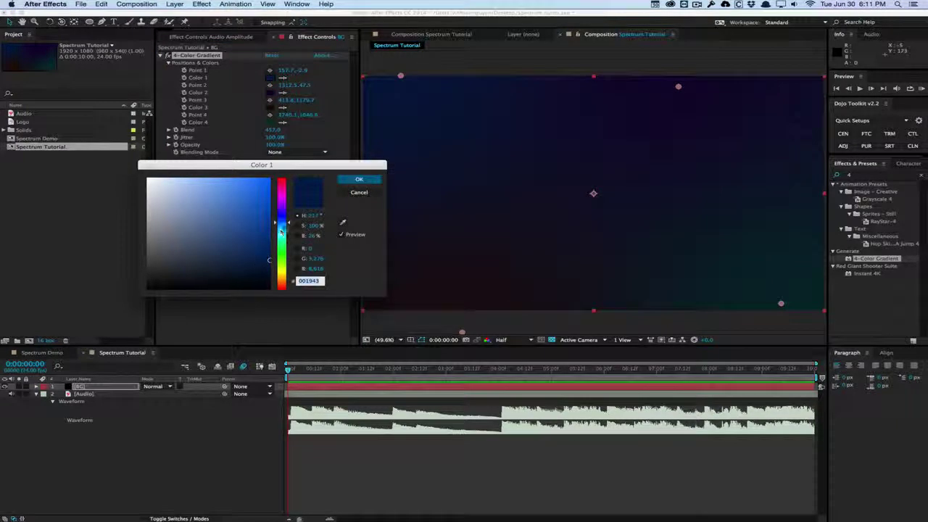
{"action": "left_click_drag", "start_coordinate": [286, 222], "coordinate": [287, 225]}
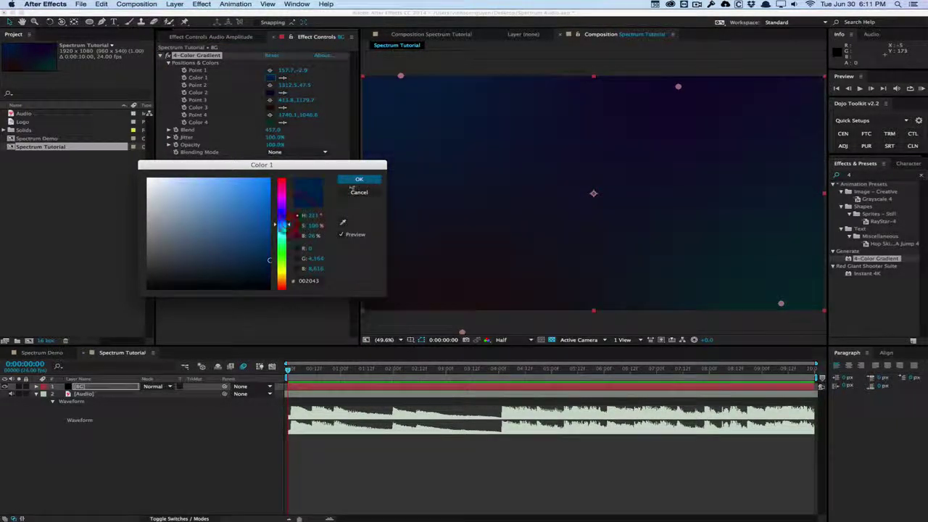
{"action": "left_click", "coordinate": [350, 179]}
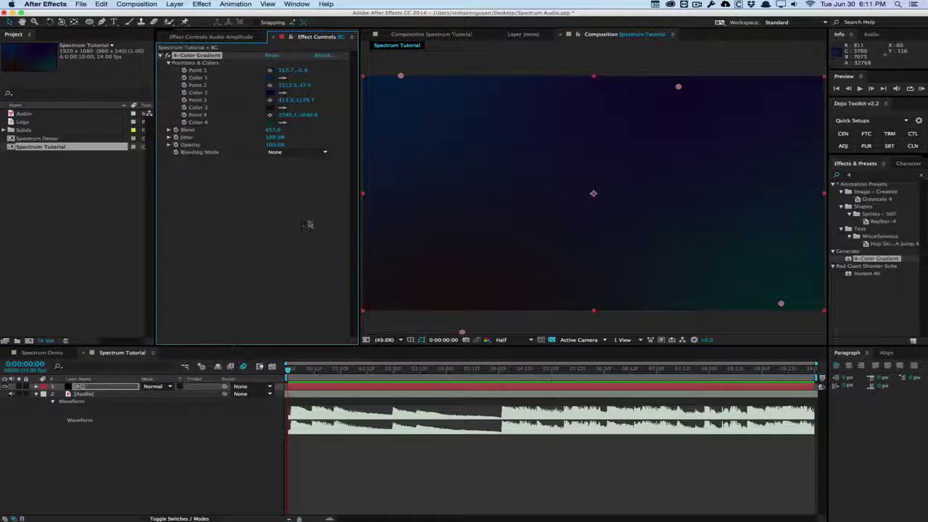
{"action": "left_click", "coordinate": [308, 224]}
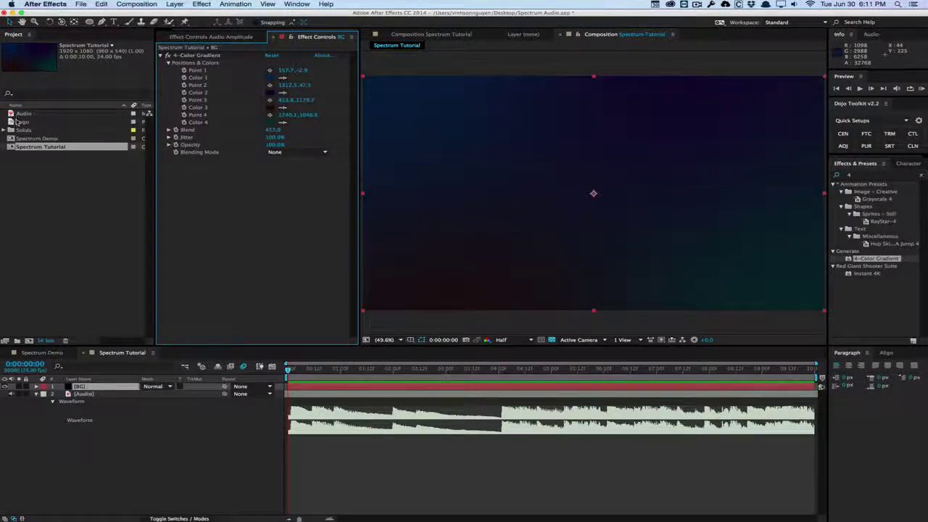
- Add the Logo image above the BG layer and scale it to 2.5%
{"action": "left_click", "coordinate": [21, 121]}
{"action": "left_click_drag", "start_coordinate": [23, 122], "coordinate": [115, 388]}
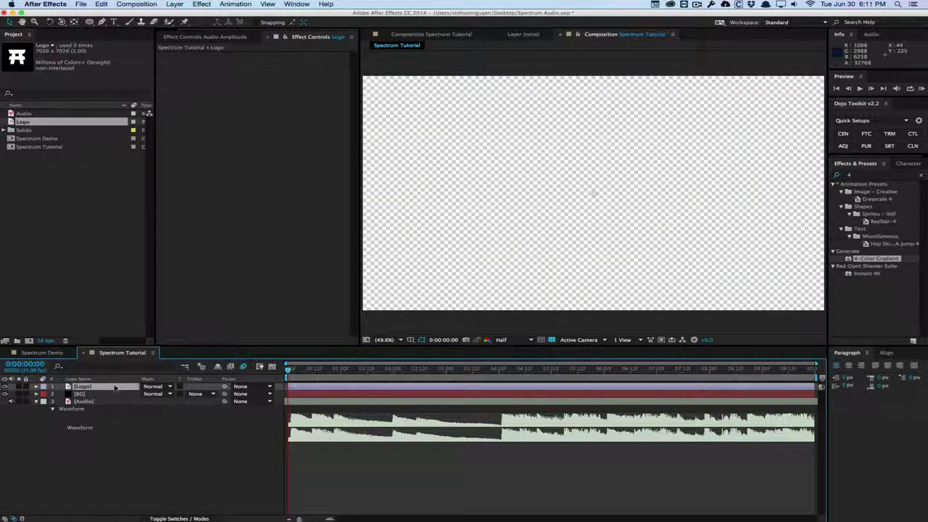
{"action": "key", "text": "s"}
{"action": "left_click_drag", "start_coordinate": [164, 396], "coordinate": [115, 396]}
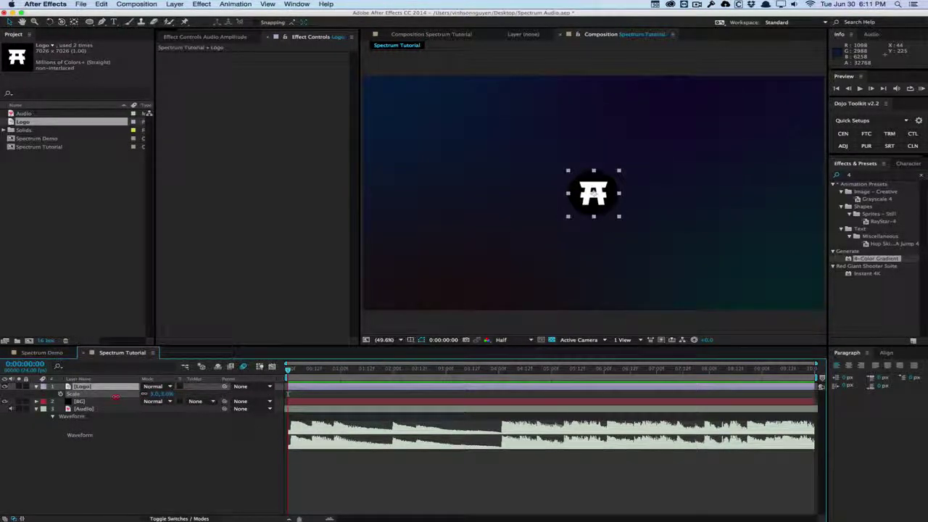
{"action": "left_click", "coordinate": [114, 394]}
{"action": "left_click", "coordinate": [152, 395]}
{"action": "type", "text": "5.5"}
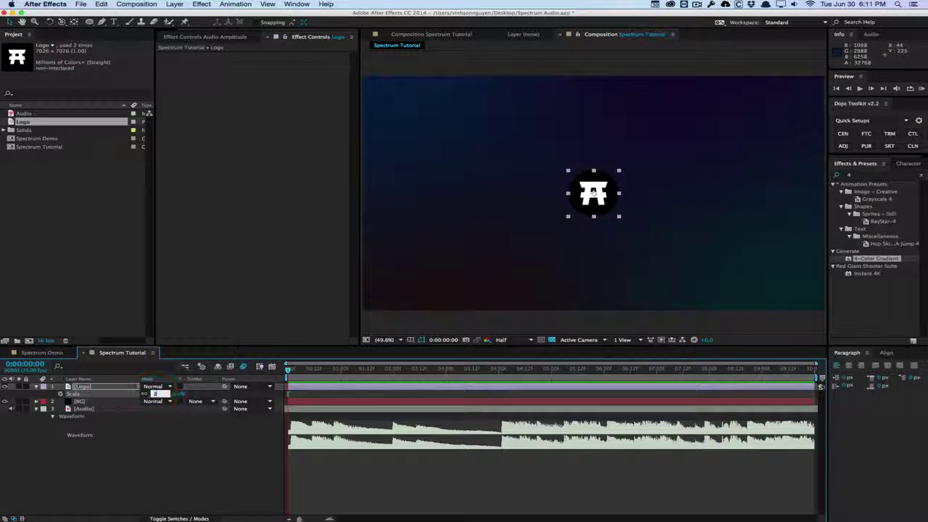
{"action": "key", "text": "Return"}
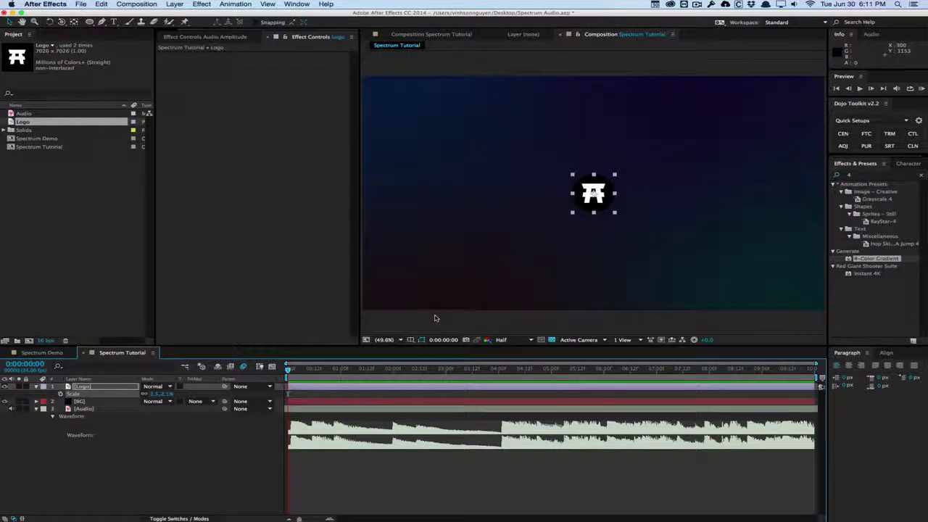
{"action": "left_click", "coordinate": [436, 326]}
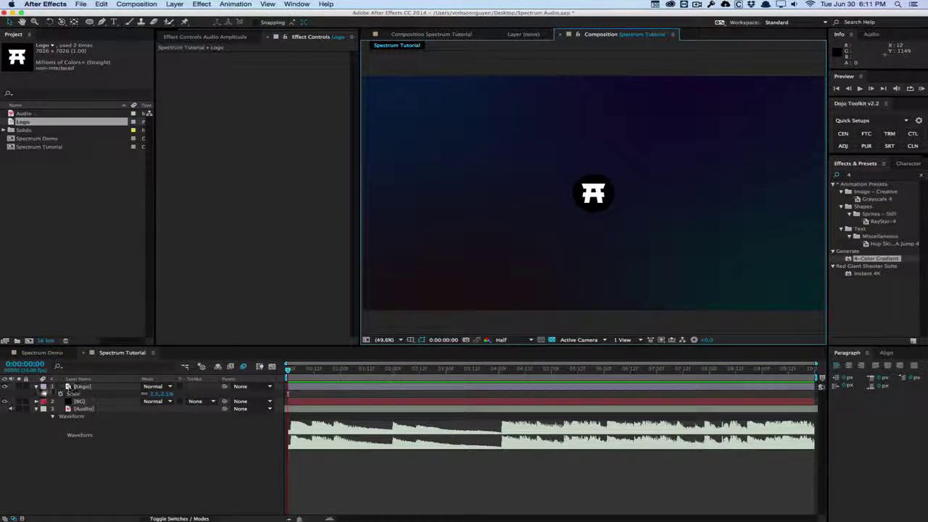
{"action": "left_click", "coordinate": [36, 386]}
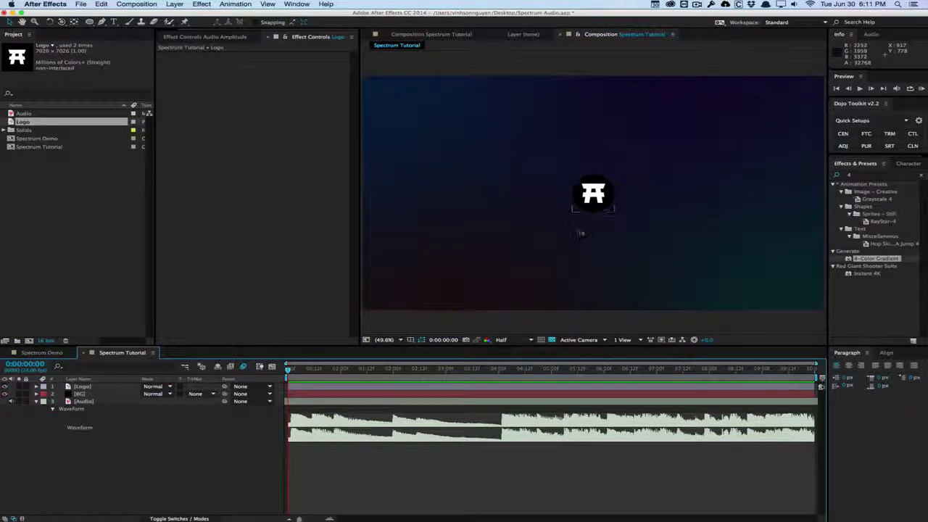
- Create a 1920 × 1080 px black solid named Large Spectrum as a new layer
{"action": "left_click", "coordinate": [174, 3]}
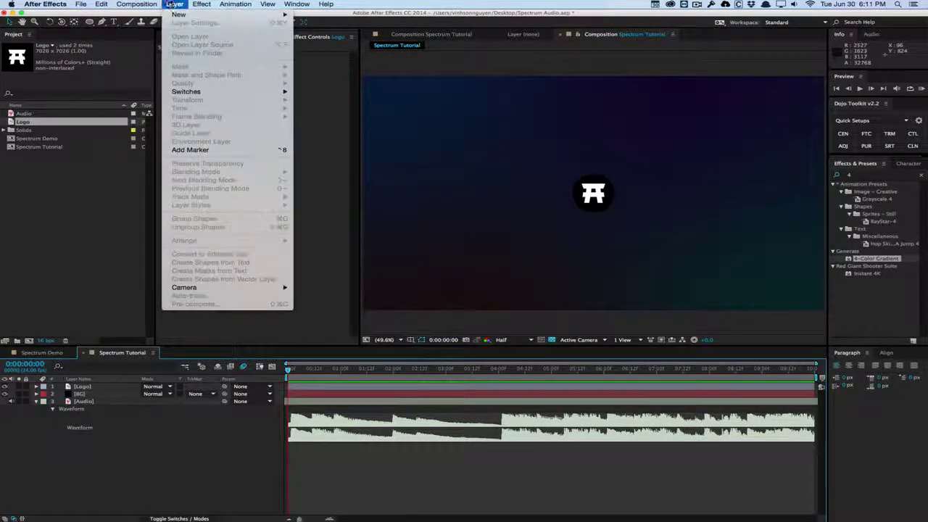
{"action": "mouse_move", "coordinate": [275, 15]}
{"action": "left_click", "coordinate": [330, 24]}
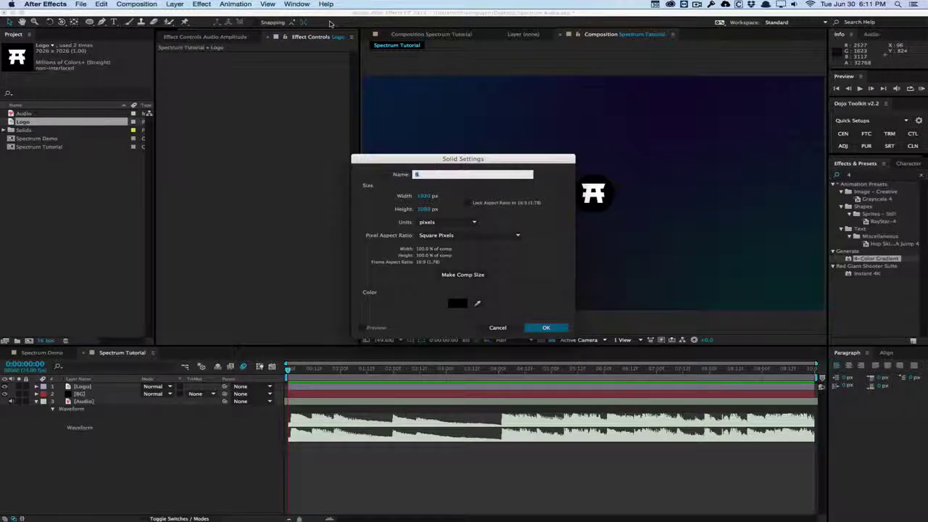
{"action": "type", "text": "Large Spectrum"}
{"action": "key", "text": "Return"}
- Apply the Audio Spectrum effect to the Large Spectrum solid and set its Audio Layer to Audio
{"action": "left_click", "coordinate": [200, 4]}
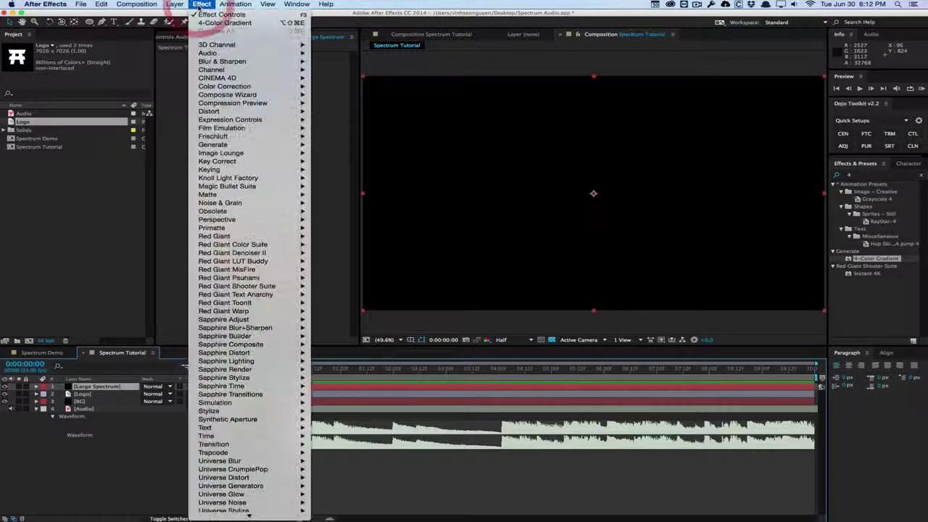
{"action": "mouse_move", "coordinate": [251, 147]}
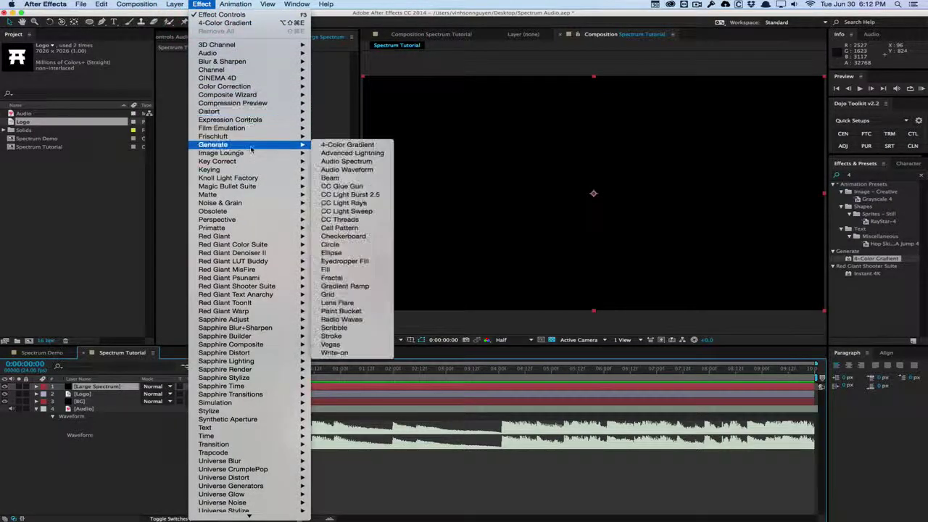
{"action": "left_click", "coordinate": [347, 161]}
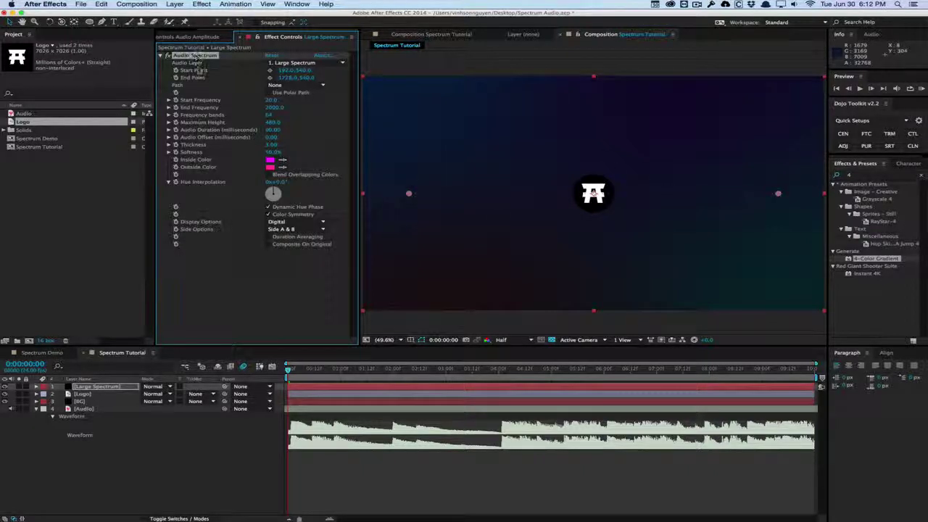
{"action": "left_click", "coordinate": [304, 62]}
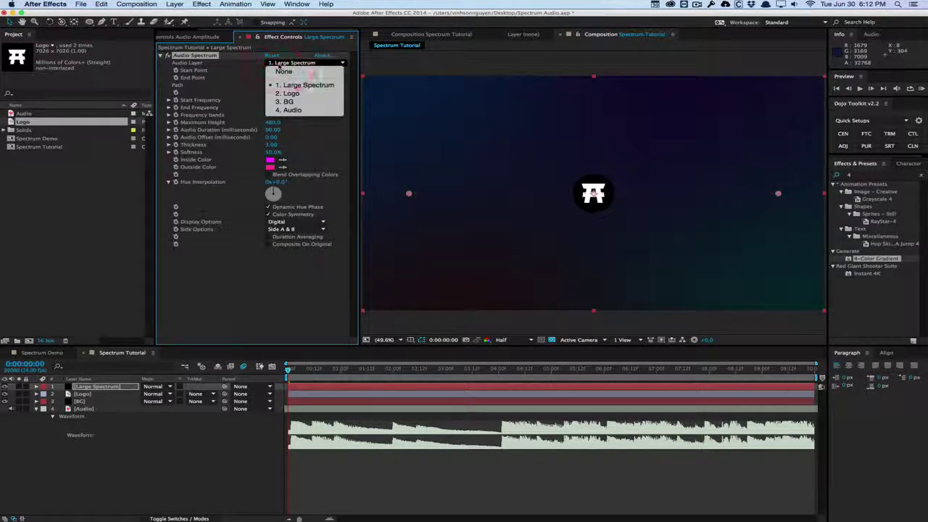
{"action": "left_click", "coordinate": [292, 109]}
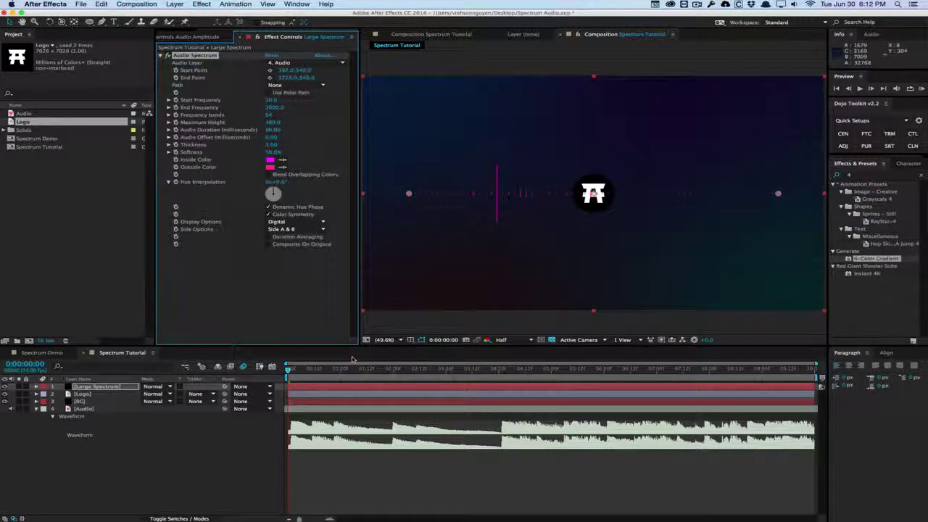
{"action": "left_click_drag", "start_coordinate": [288, 373], "coordinate": [581, 351]}
{"action": "key", "text": "space"}
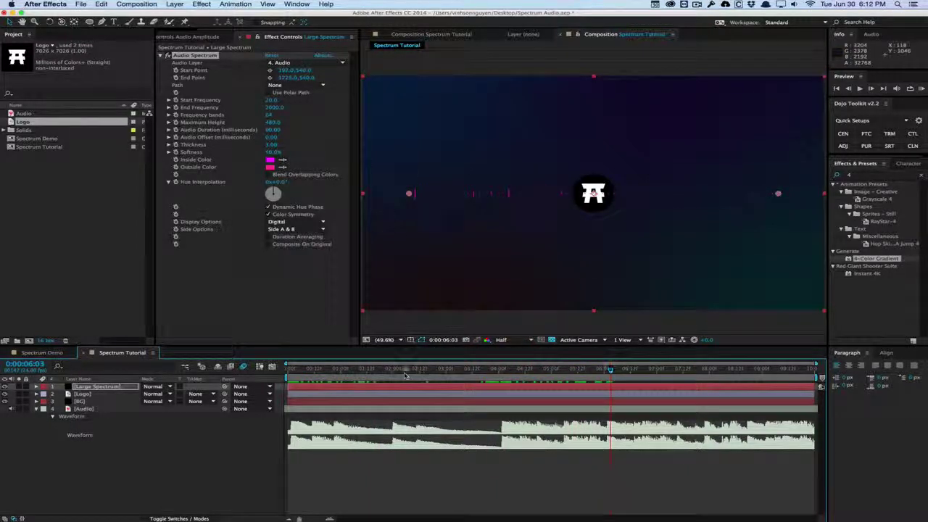
- Raise the Audio Spectrum's Frequency bands to 167 and check the animation at several times
{"action": "left_click_drag", "start_coordinate": [406, 371], "coordinate": [487, 366]}
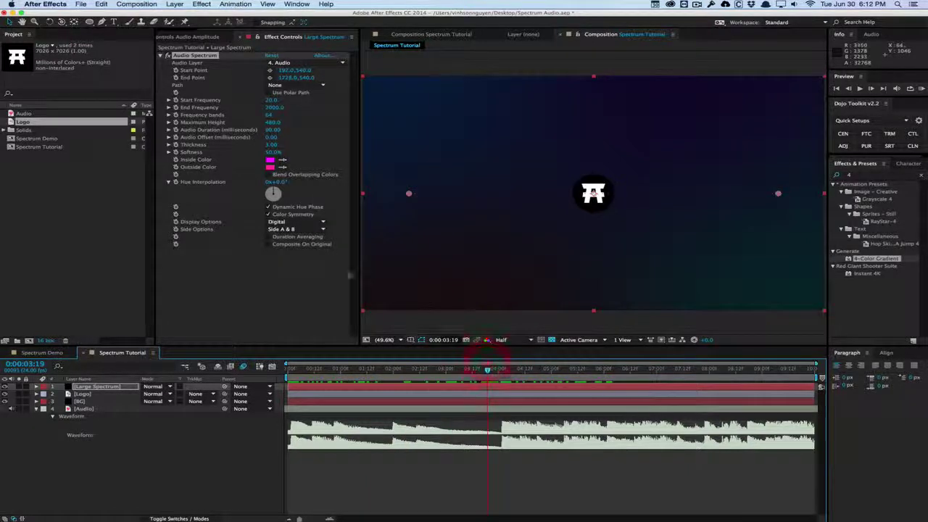
{"action": "left_click", "coordinate": [269, 116]}
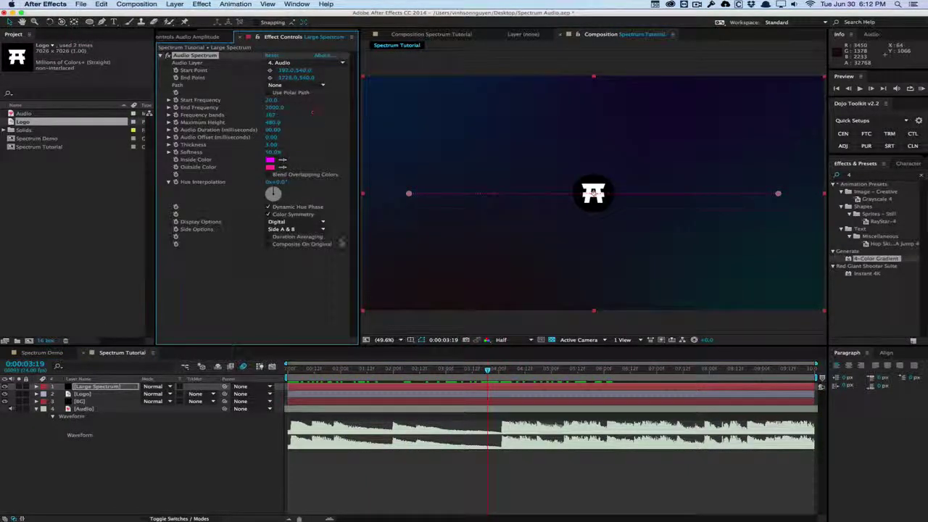
{"action": "left_click_drag", "start_coordinate": [371, 367], "coordinate": [448, 357]}
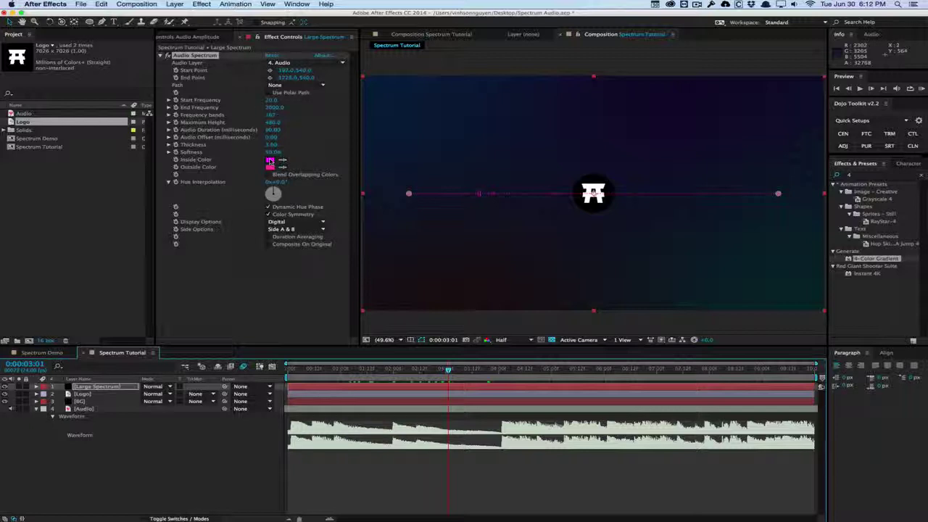
- Change the spectrum's Inside Color to a pinkish red and its Outside Color to cyan
{"action": "left_click", "coordinate": [270, 160]}
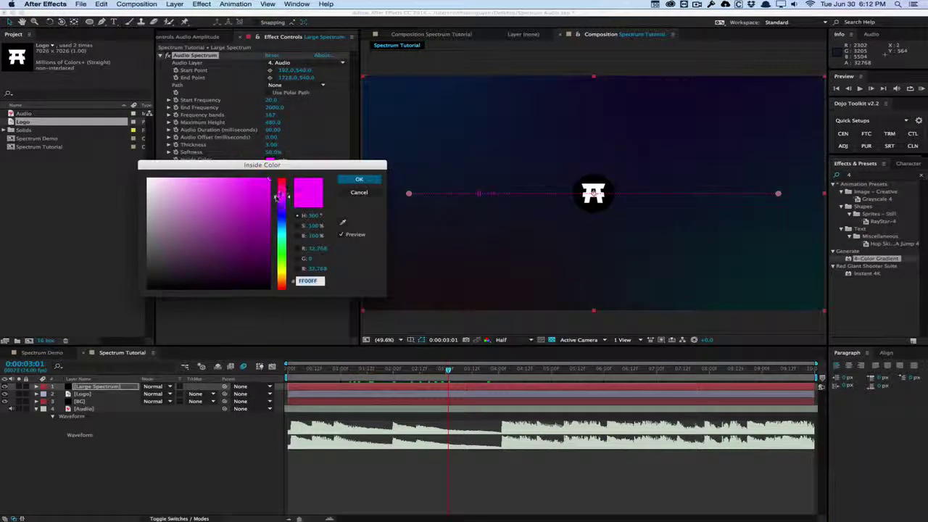
{"action": "left_click_drag", "start_coordinate": [277, 197], "coordinate": [282, 234]}
{"action": "key", "text": "Return"}
{"action": "left_click", "coordinate": [270, 166]}
{"action": "left_click", "coordinate": [371, 180]}
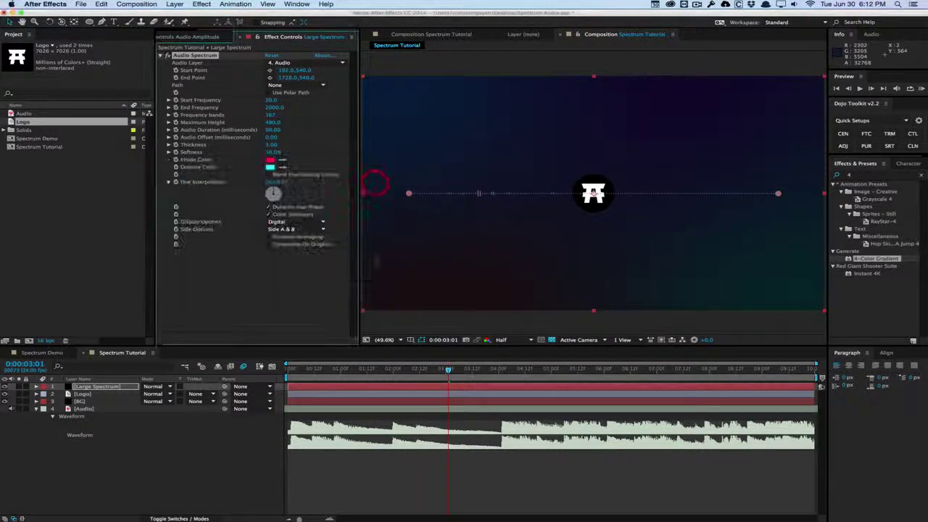
{"action": "left_click_drag", "start_coordinate": [448, 368], "coordinate": [551, 366]}
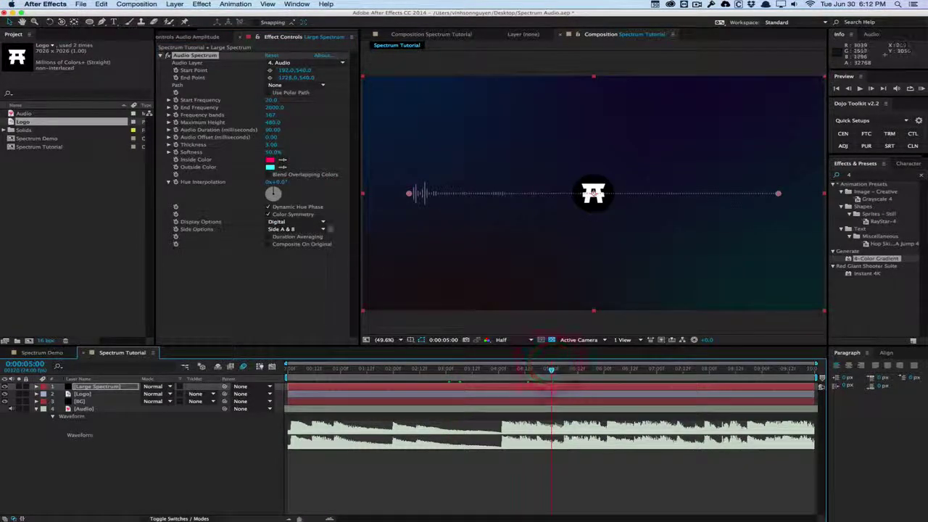
- Increase the spectrum's Hue Interpolation to about one and a half turns and check the colours along the audio
{"action": "left_click_drag", "start_coordinate": [272, 182], "coordinate": [279, 183]}
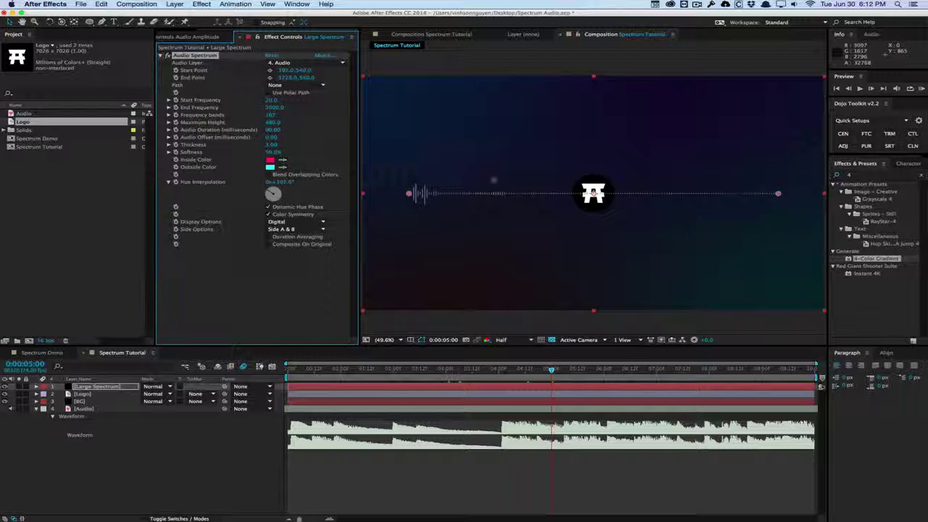
{"action": "left_click_drag", "start_coordinate": [525, 174], "coordinate": [498, 180]}
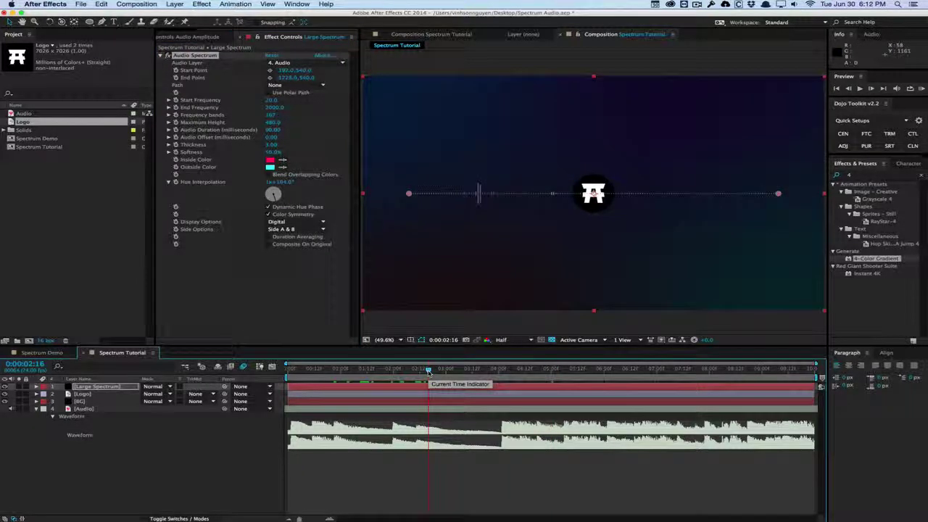
{"action": "left_click_drag", "start_coordinate": [431, 368], "coordinate": [528, 361]}
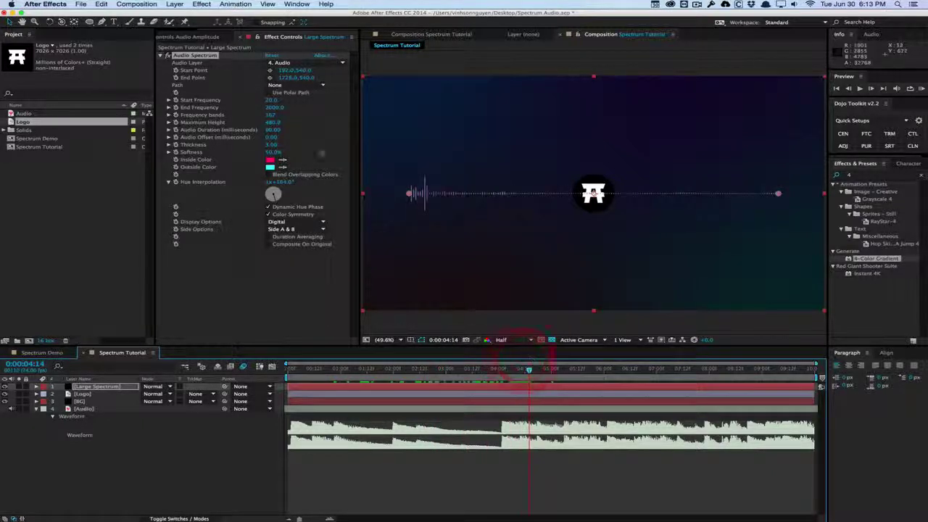
- Set the spectrum's Maximum Height to 1620 and preview the animation
{"action": "left_click", "coordinate": [272, 123]}
{"action": "type", "text": "1620"}
{"action": "key", "text": "Return"}
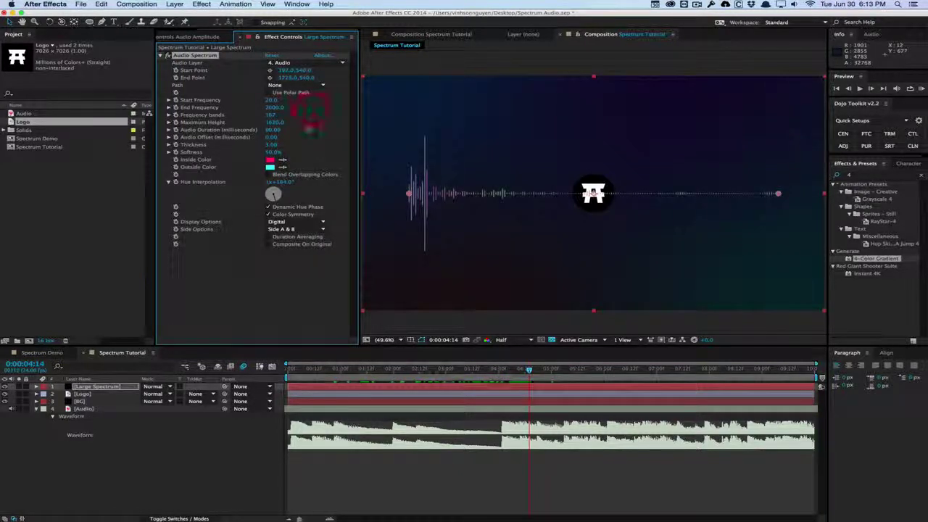
{"action": "key", "text": "space"}
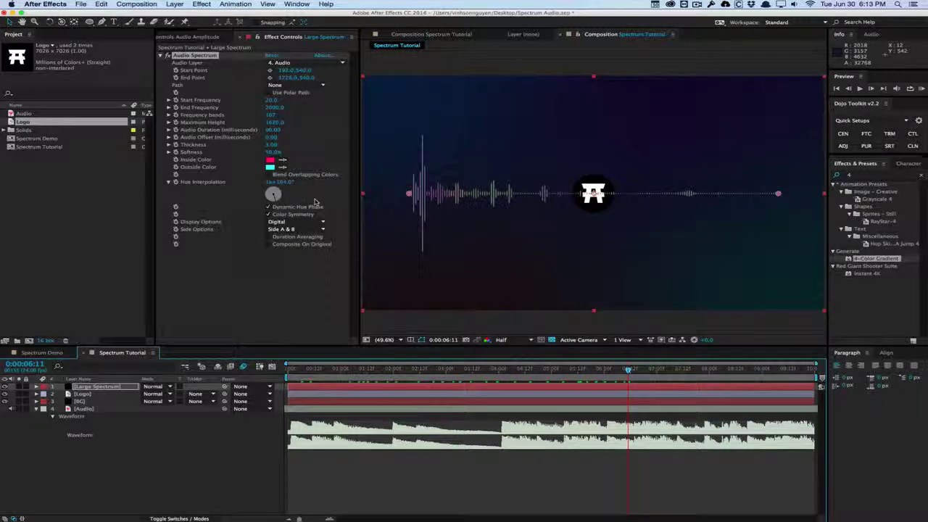
- Try the Analog lines and Analog dots display options on the spectrum, checking each at several times
{"action": "left_click", "coordinate": [296, 223]}
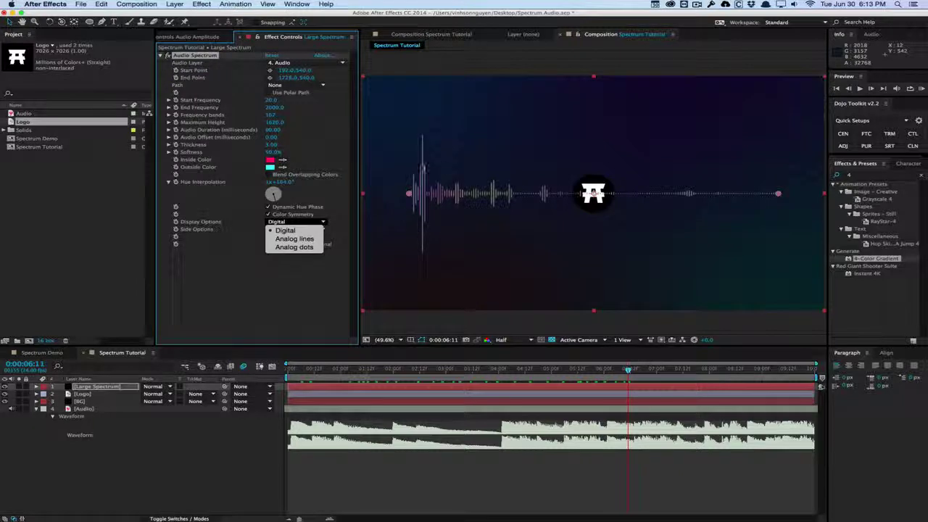
{"action": "left_click", "coordinate": [294, 239]}
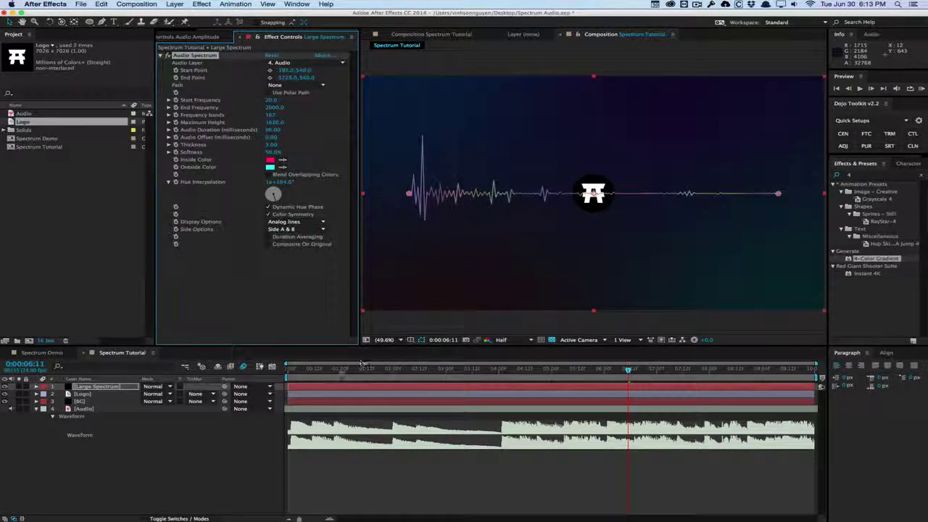
{"action": "left_click_drag", "start_coordinate": [342, 370], "coordinate": [577, 367]}
{"action": "left_click", "coordinate": [297, 222]}
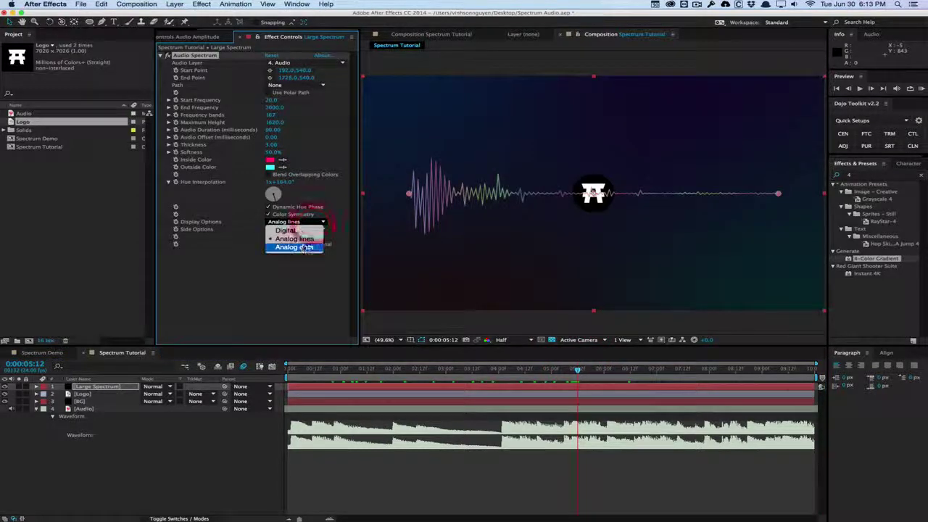
{"action": "left_click", "coordinate": [300, 240]}
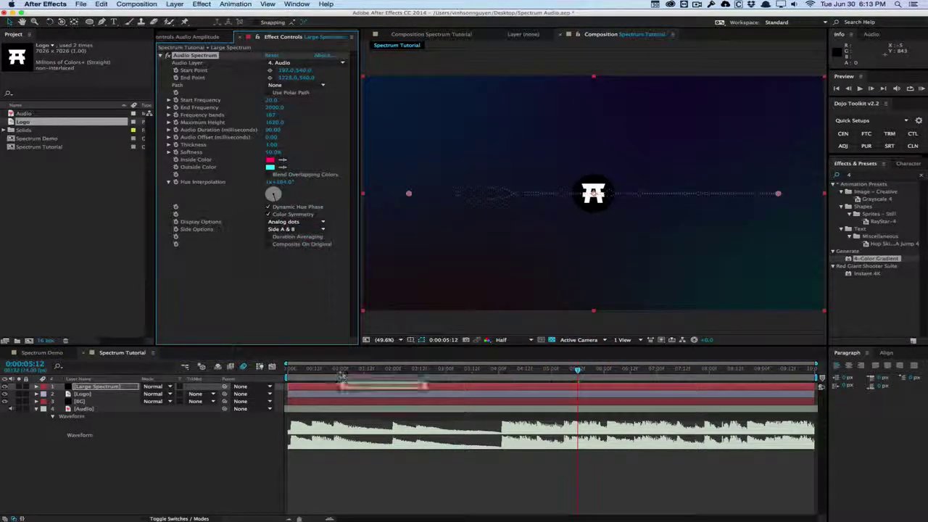
{"action": "left_click_drag", "start_coordinate": [342, 370], "coordinate": [616, 358]}
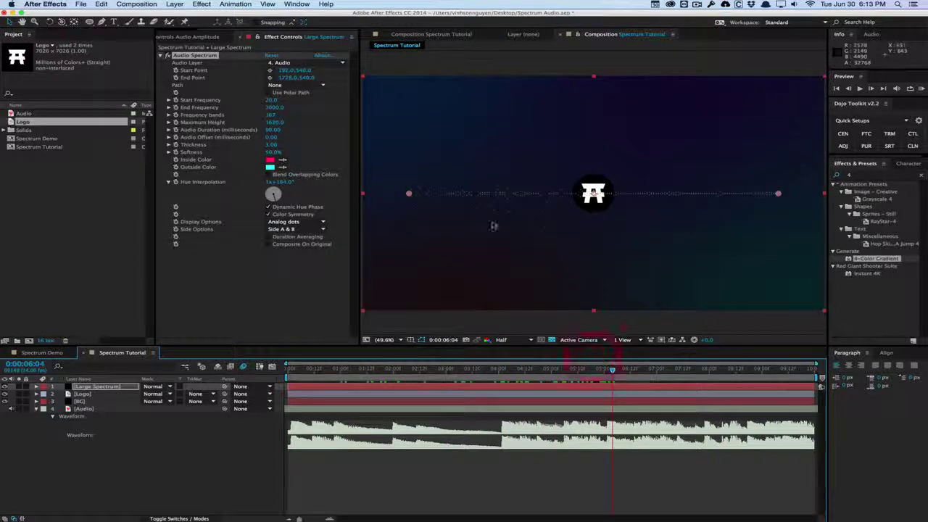
- Try showing only one side of the spectrum, including Side B, and return Side Options to Side A & B
{"action": "left_click", "coordinate": [299, 229]}
{"action": "left_click", "coordinate": [290, 237]}
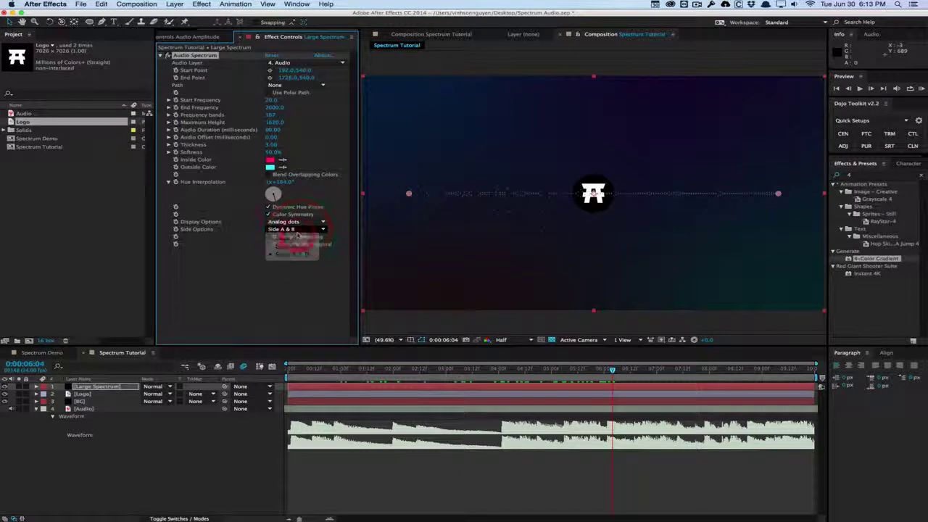
{"action": "left_click", "coordinate": [297, 230]}
{"action": "left_click", "coordinate": [287, 247]}
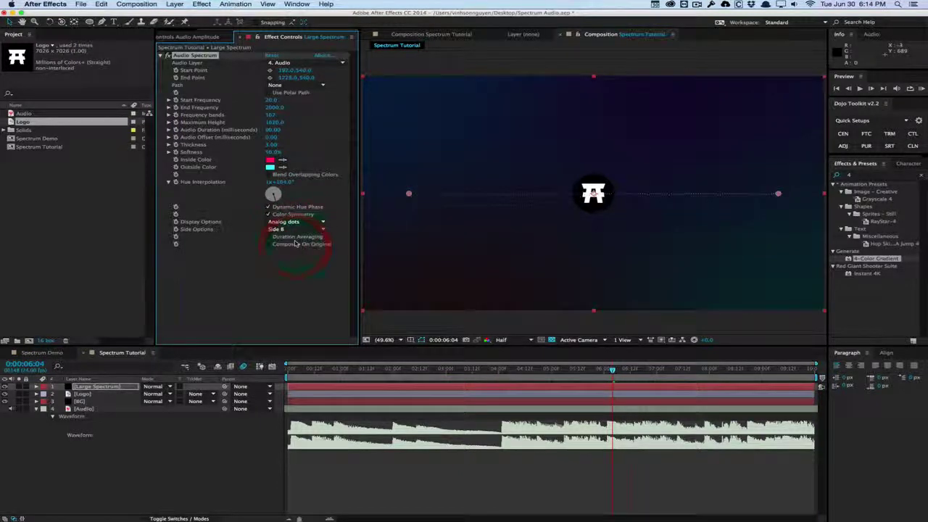
{"action": "left_click", "coordinate": [522, 369]}
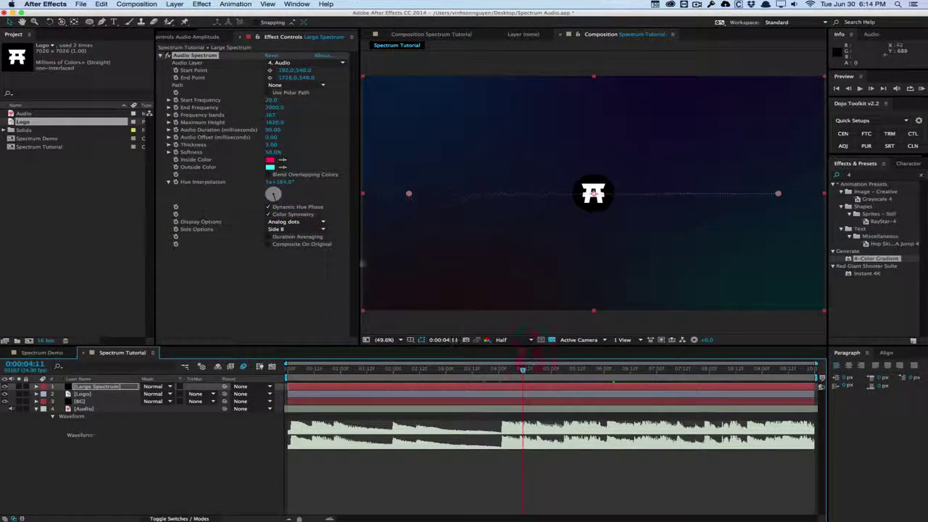
{"action": "left_click", "coordinate": [297, 229]}
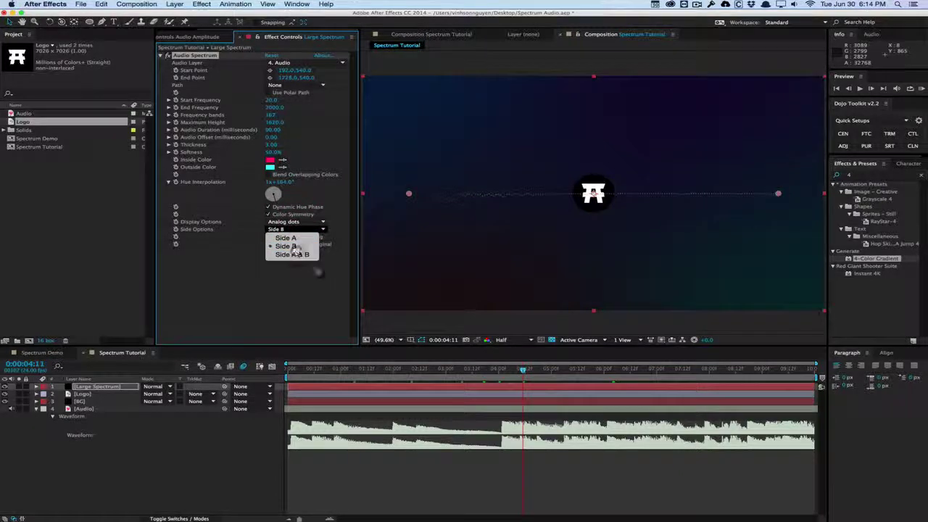
{"action": "left_click", "coordinate": [292, 255]}
{"action": "left_click_drag", "start_coordinate": [356, 373], "coordinate": [535, 369]}
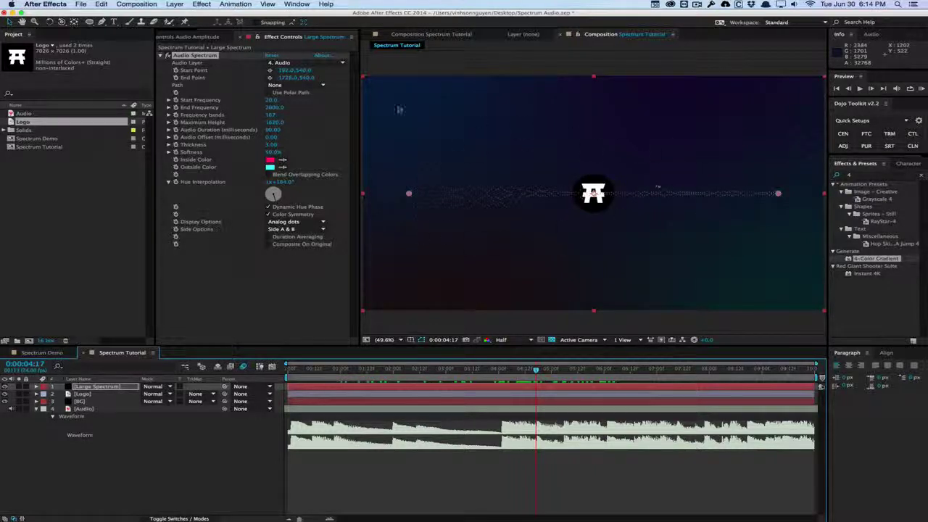
- Try lowering the spectrum's End Frequency to about 200 and restore it to 2000
{"action": "left_click_drag", "start_coordinate": [269, 106], "coordinate": [545, 370]}
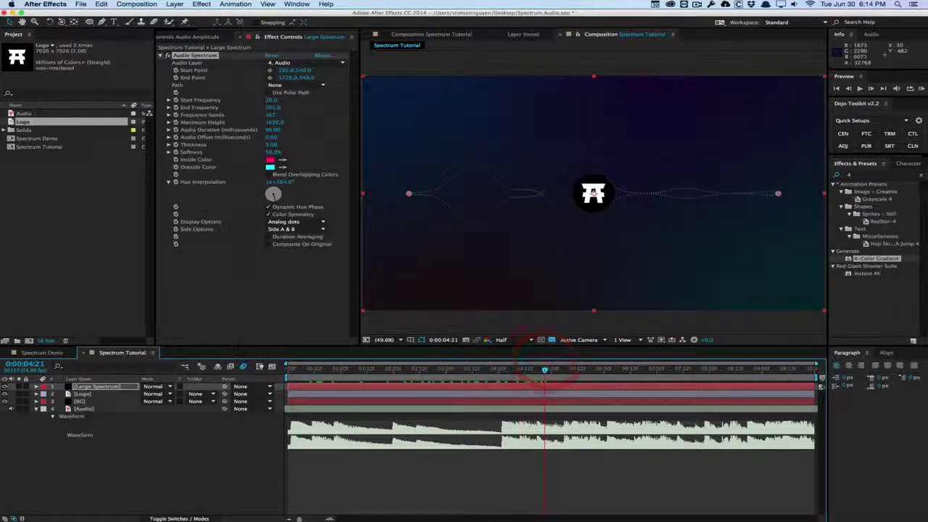
{"action": "left_click", "coordinate": [274, 109]}
{"action": "type", "text": "200"}
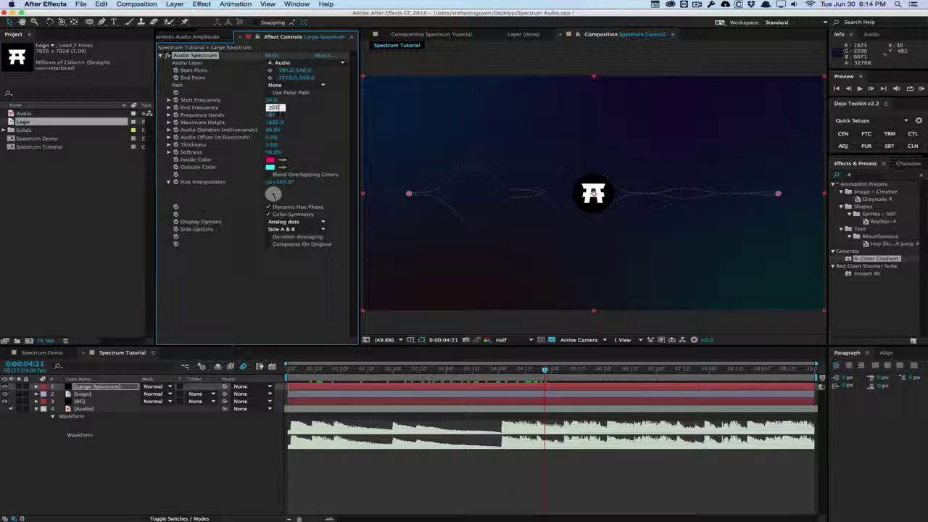
{"action": "type", "text": "0"}
{"action": "key", "text": "Return"}
{"action": "left_click", "coordinate": [324, 369]}
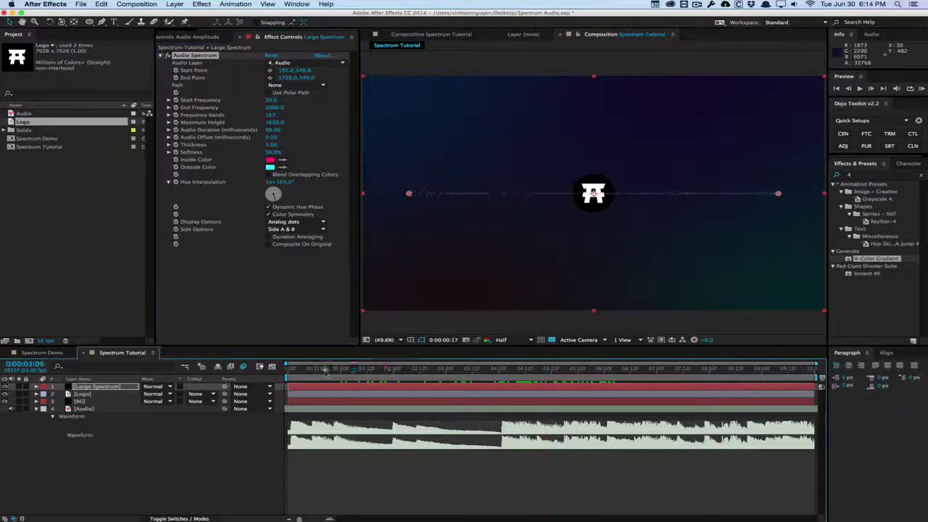
{"action": "left_click_drag", "start_coordinate": [324, 369], "coordinate": [582, 369]}
- Set the spectrum's Display Options back to Digital
{"action": "left_click", "coordinate": [302, 230]}
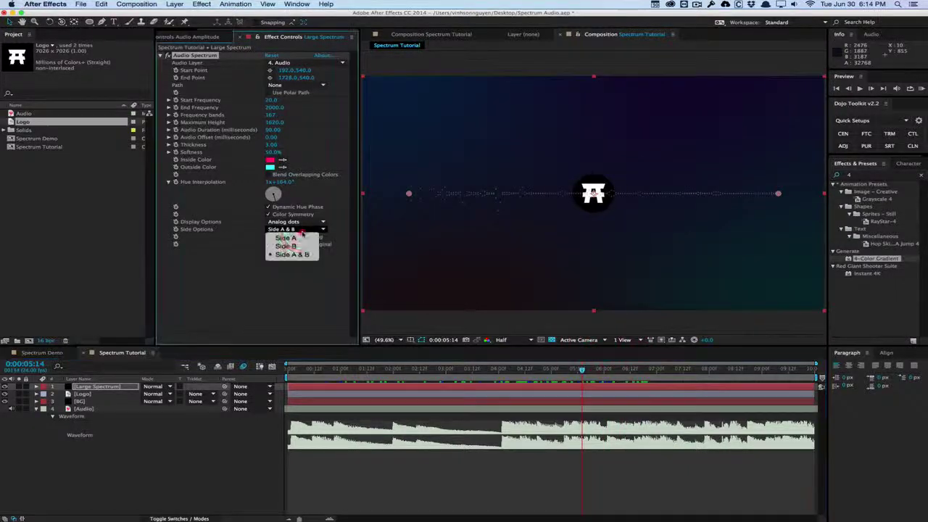
{"action": "left_click", "coordinate": [300, 222]}
{"action": "left_click", "coordinate": [298, 238]}
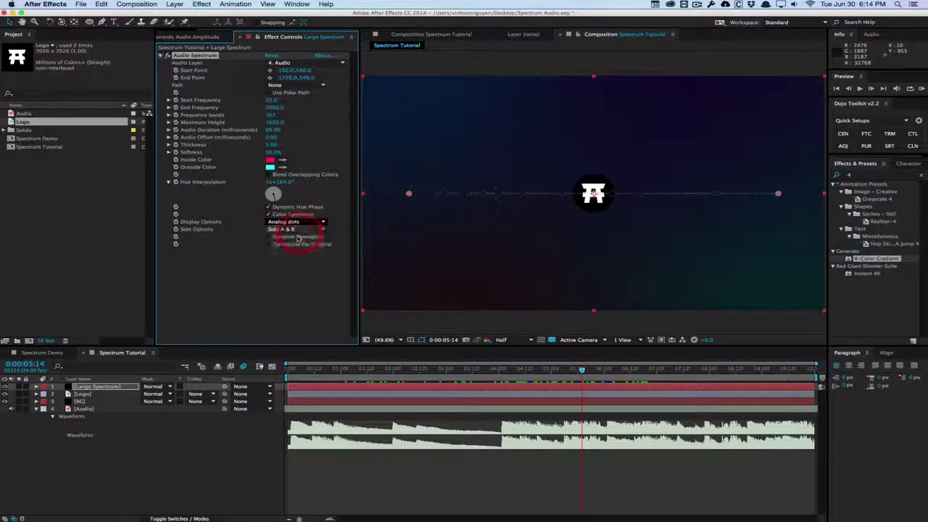
- Draw a circular mask on the Large Spectrum layer with the Ellipse tool, centred on the logo and slightly larger than its black disc
{"action": "left_click", "coordinate": [169, 4]}
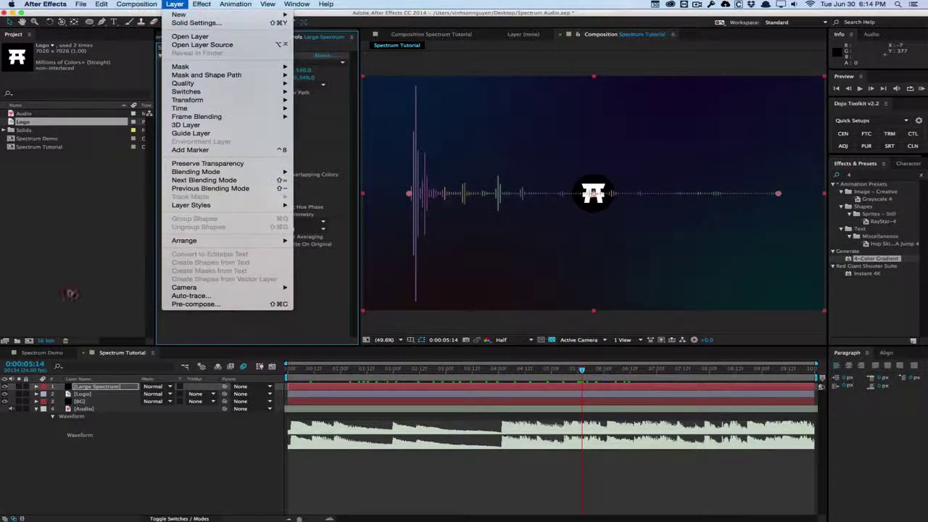
{"action": "left_click", "coordinate": [70, 293]}
{"action": "left_click", "coordinate": [98, 387]}
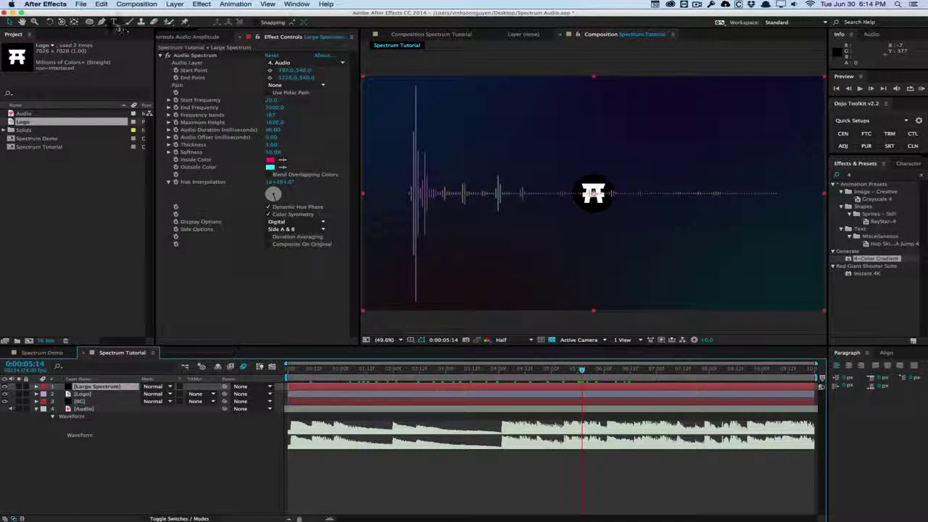
{"action": "left_click_drag", "start_coordinate": [89, 22], "coordinate": [143, 42]}
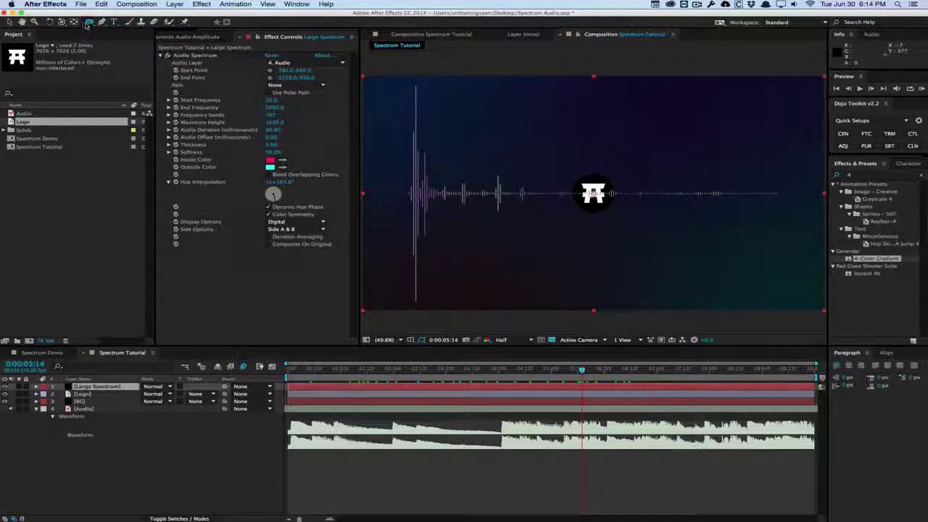
{"action": "left_click_drag", "start_coordinate": [87, 25], "coordinate": [171, 40]}
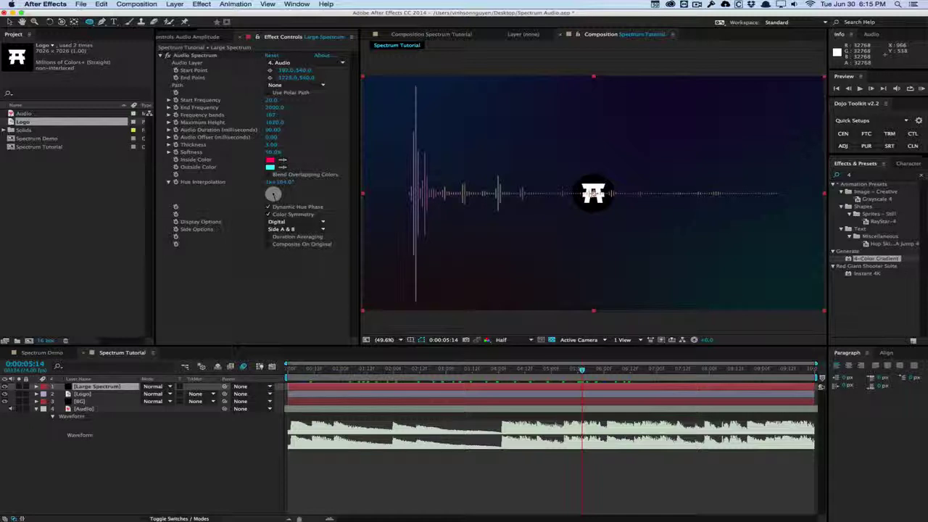
{"action": "left_click_drag", "start_coordinate": [593, 191], "coordinate": [620, 211]}
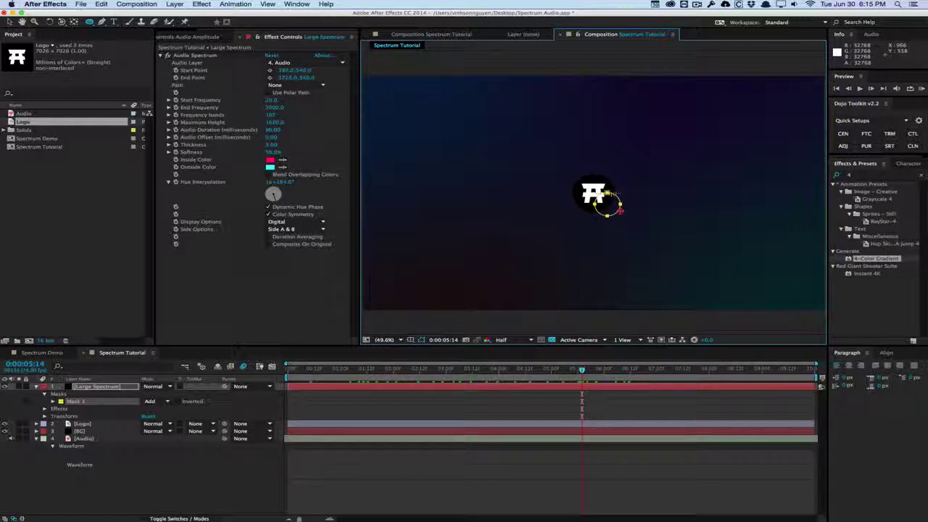
{"action": "key", "text": "super+shift"}
{"action": "mouse_move", "coordinate": [620, 210]}
{"action": "left_mouse_down"}
{"action": "mouse_move", "coordinate": [615, 201]}
{"action": "mouse_move", "coordinate": [623, 215]}
{"action": "left_mouse_up"}
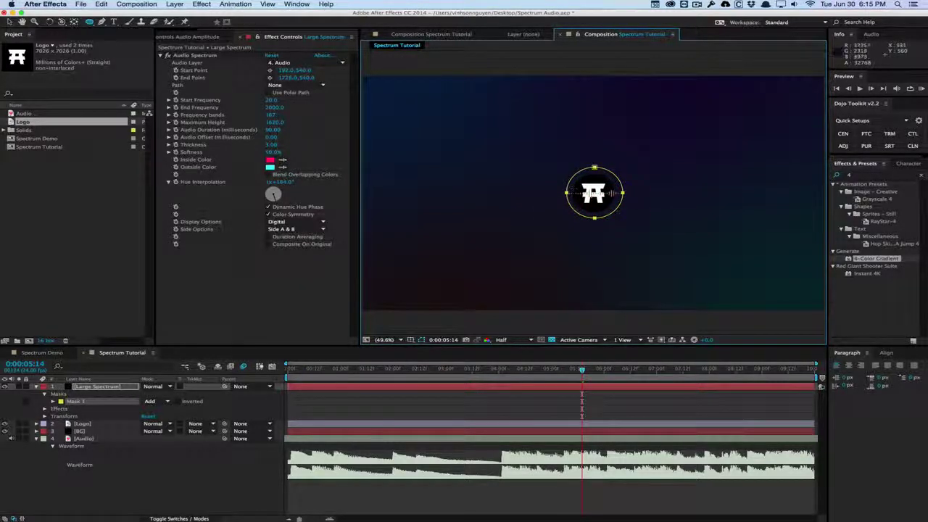
- Set the Audio Spectrum's Path to Mask 1 and check the circular spectrum at several times
{"action": "left_click", "coordinate": [297, 85]}
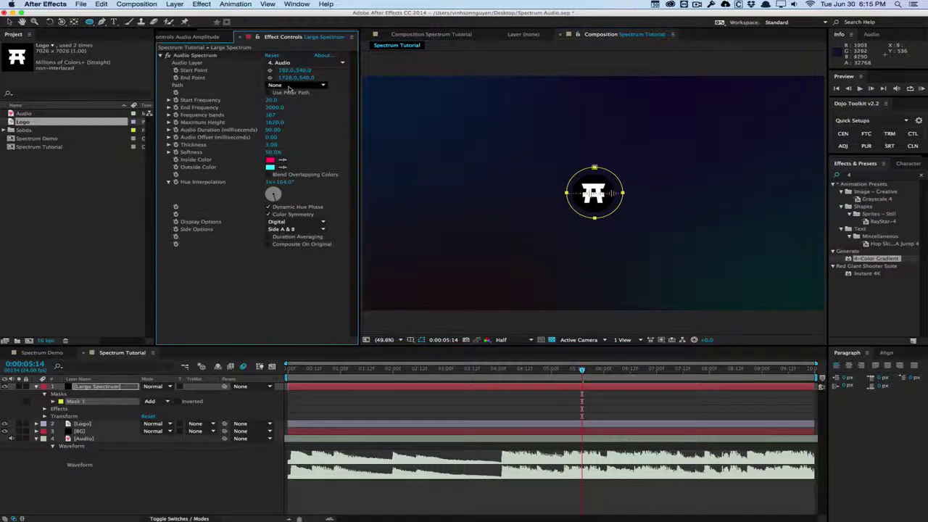
{"action": "left_click", "coordinate": [310, 86]}
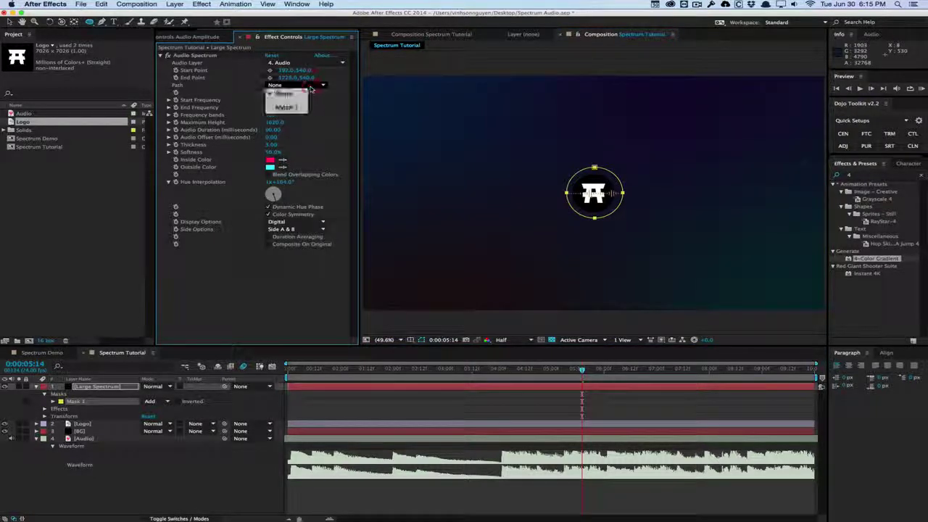
{"action": "left_click", "coordinate": [297, 103]}
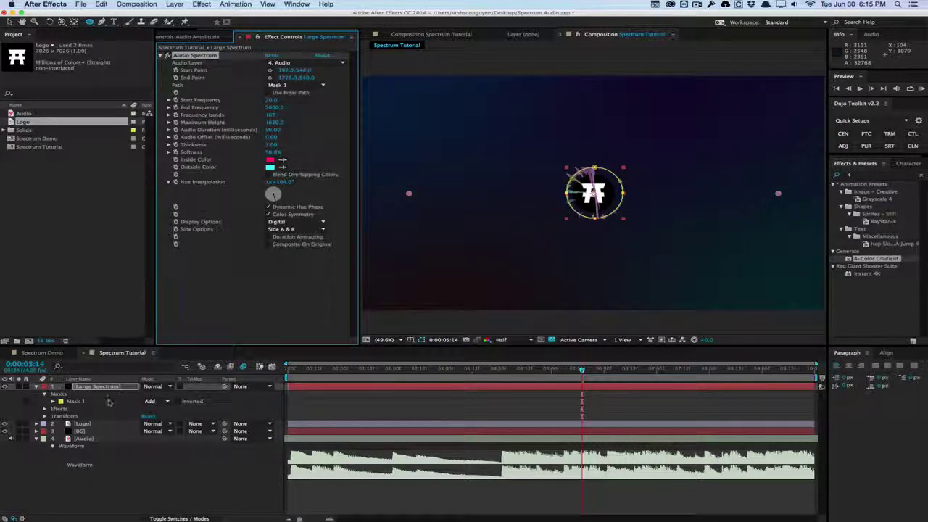
{"action": "left_click_drag", "start_coordinate": [340, 370], "coordinate": [523, 368]}
{"action": "left_click", "coordinate": [655, 368]}
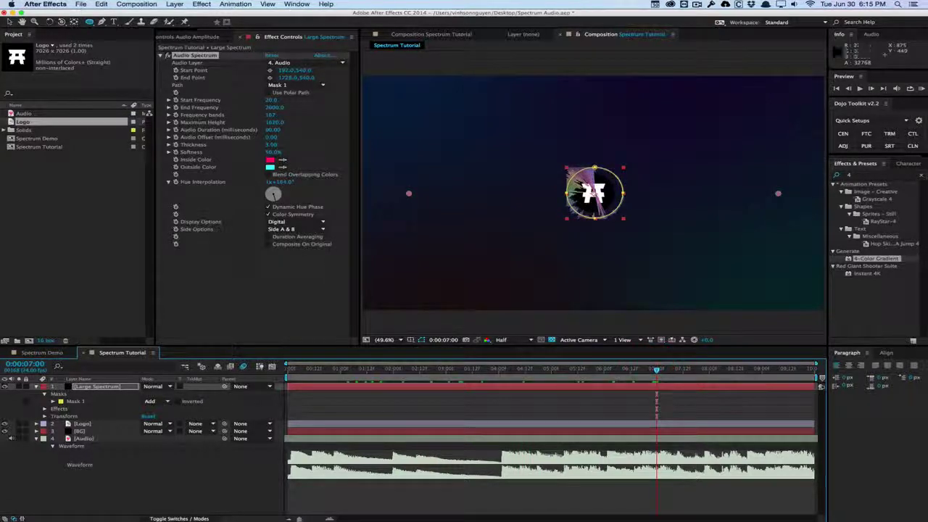
- Set Mask 1's Mask Expansion to 1000 pixels and scrub through the composition to check the spectrum beyond the circle
{"action": "left_click", "coordinate": [75, 401]}
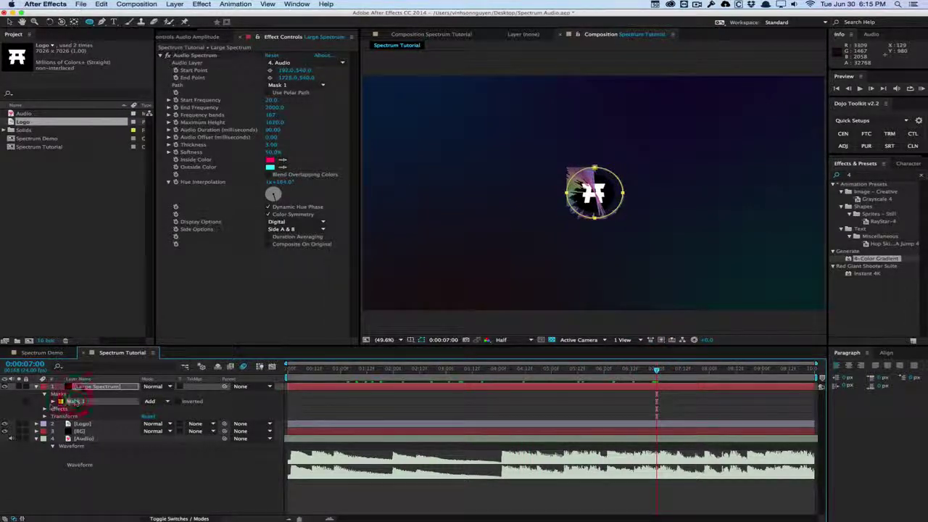
{"action": "left_click", "coordinate": [53, 403]}
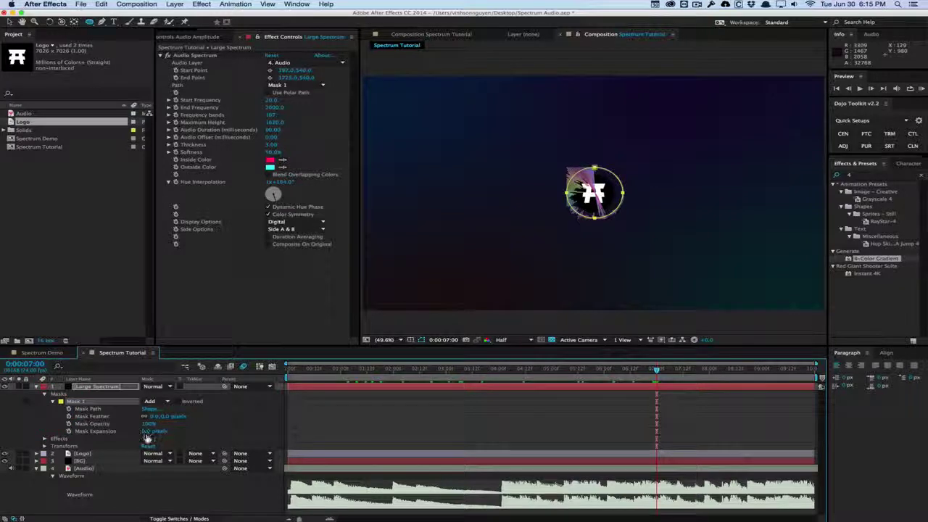
{"action": "left_click_drag", "start_coordinate": [153, 430], "coordinate": [587, 401]}
{"action": "left_click_drag", "start_coordinate": [362, 369], "coordinate": [638, 368]}
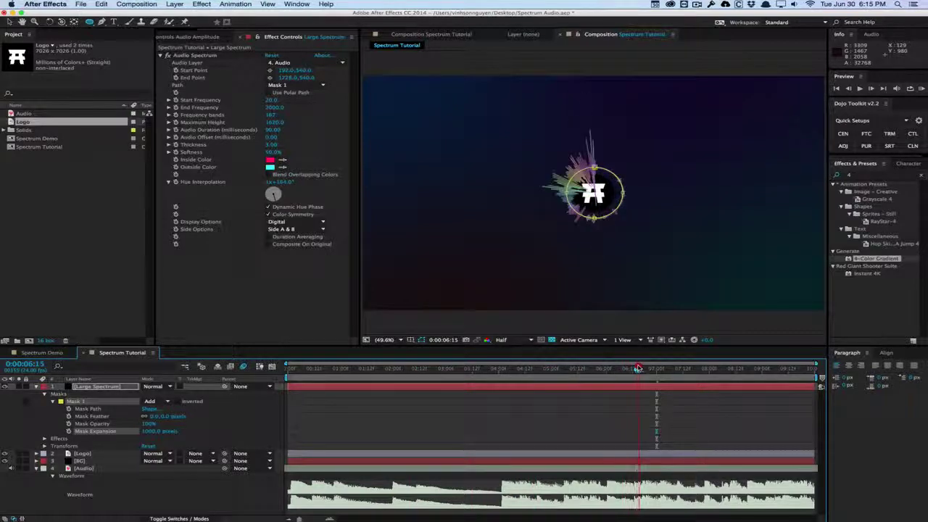
- Try Side A, set the spectrum's Side Options to Side B, and check the outward bars over time
{"action": "left_click", "coordinate": [289, 229]}
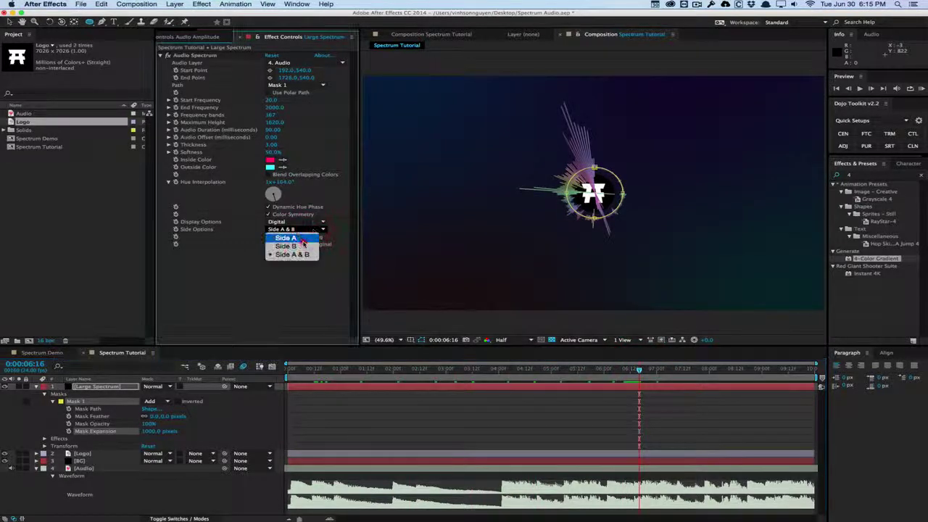
{"action": "left_click", "coordinate": [279, 232]}
{"action": "left_click", "coordinate": [290, 229]}
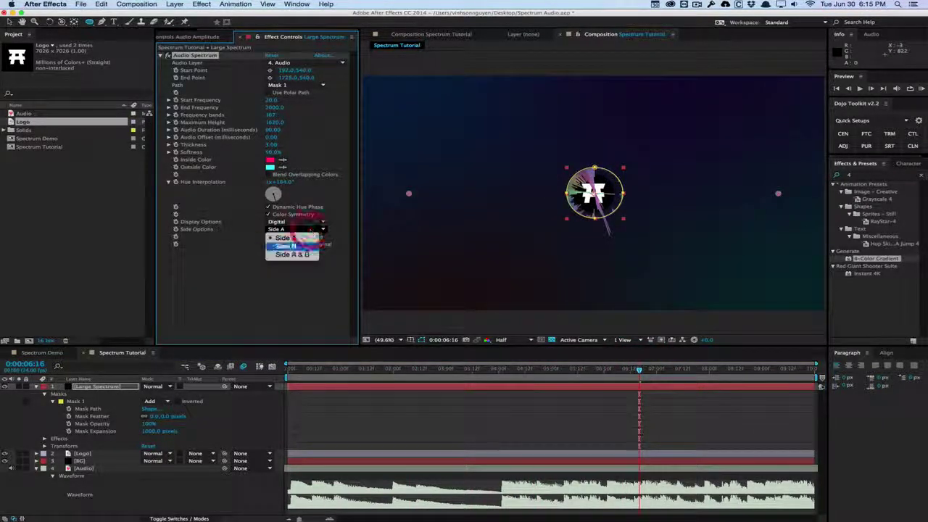
{"action": "left_click", "coordinate": [304, 246]}
{"action": "left_click_drag", "start_coordinate": [297, 368], "coordinate": [657, 361]}
{"action": "key", "text": "v"}
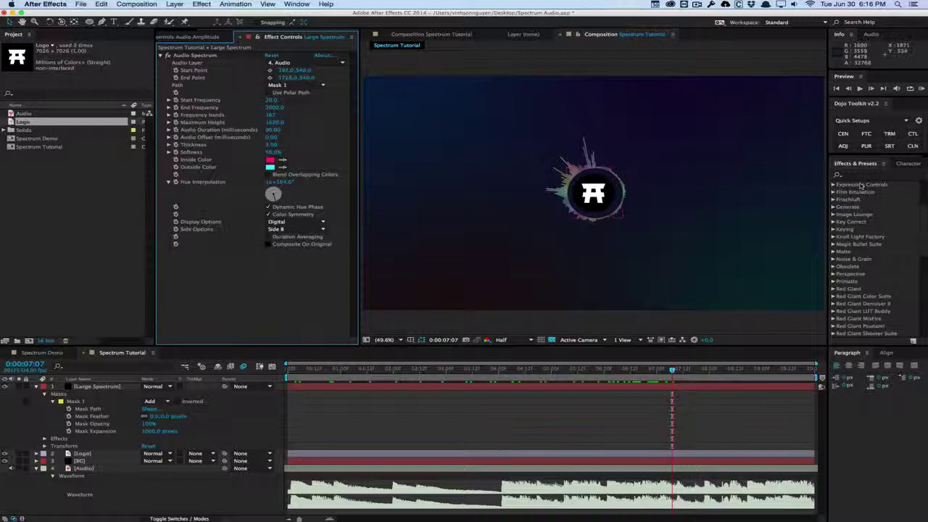
- Apply the Stylize Glow effect to the Large Spectrum, with threshold 63.5%, intensity 0.9 and a slightly reduced radius
{"action": "left_click", "coordinate": [852, 175]}
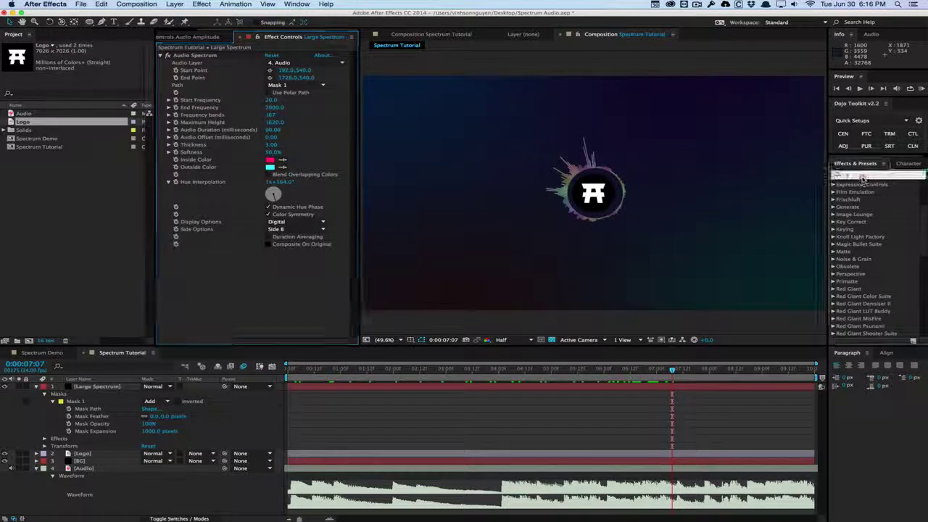
{"action": "type", "text": "glow"}
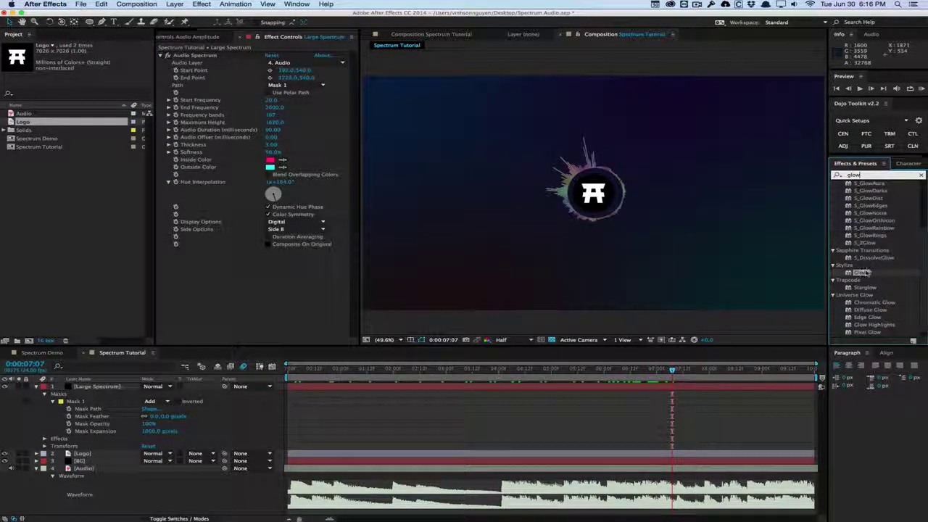
{"action": "left_click_drag", "start_coordinate": [862, 271], "coordinate": [212, 271]}
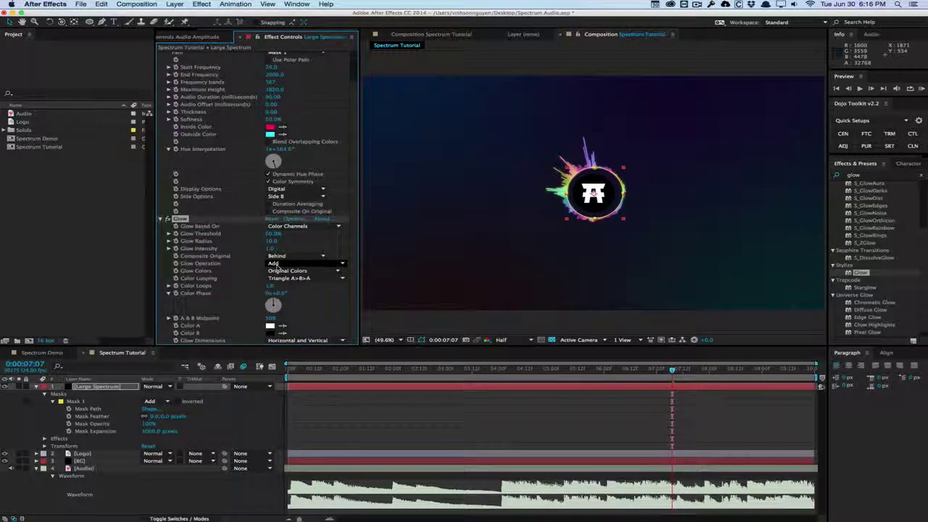
{"action": "mouse_move", "coordinate": [271, 241]}
{"action": "left_mouse_down"}
{"action": "mouse_move", "coordinate": [285, 241]}
{"action": "mouse_move", "coordinate": [281, 233]}
{"action": "mouse_move", "coordinate": [269, 235]}
{"action": "mouse_move", "coordinate": [311, 247]}
{"action": "mouse_move", "coordinate": [262, 242]}
{"action": "left_mouse_up"}
{"action": "left_click", "coordinate": [270, 248]}
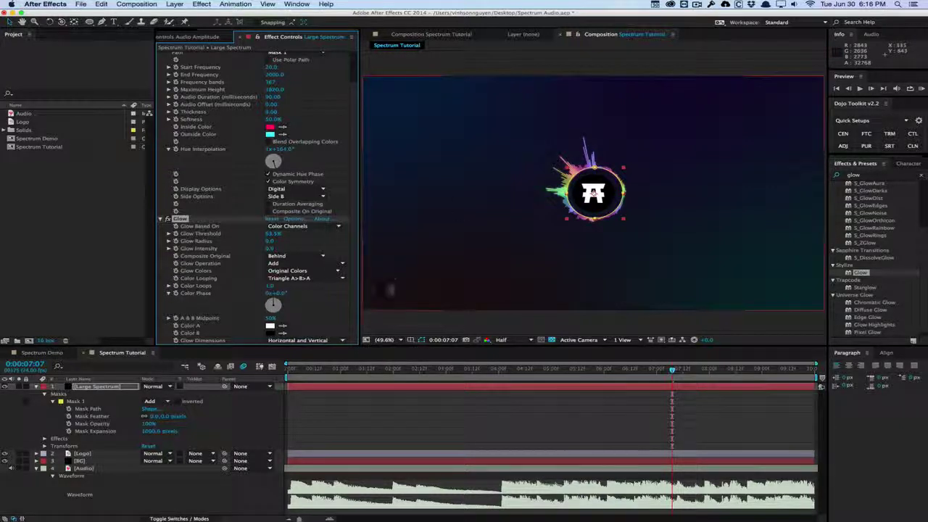
- Duplicate the Glow effect and give the copy a radius of about 129, a threshold of 59.2% and an intensity of 1.0
{"action": "key", "text": "ctrl+d"}
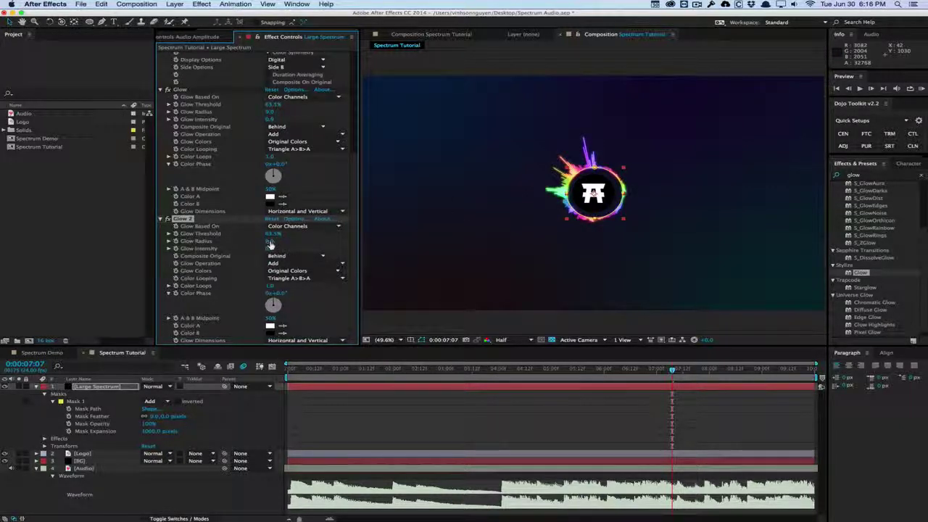
{"action": "left_click_drag", "start_coordinate": [269, 242], "coordinate": [303, 238]}
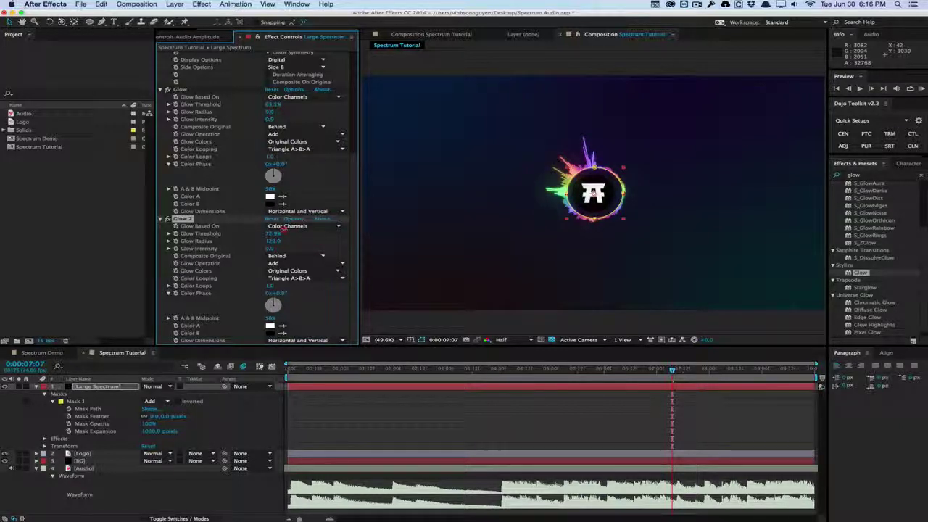
{"action": "left_click_drag", "start_coordinate": [261, 233], "coordinate": [265, 233]}
- Set the spectrum's Frequency bands to 140, End Frequency to about 201 and Maximum Height to 4250, and check other times
{"action": "left_click", "coordinate": [114, 387]}
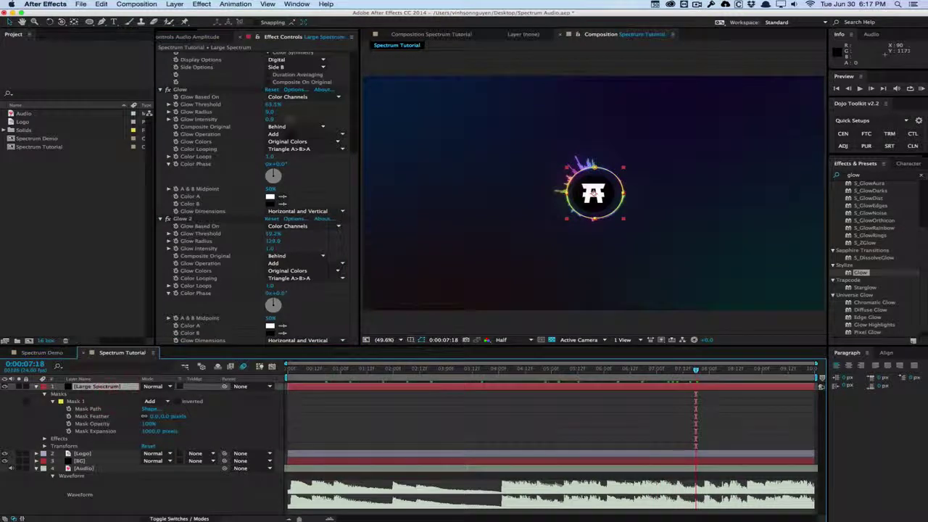
{"action": "scroll", "coordinate": [305, 125], "scroll_direction": "up", "scroll_amount": 5}
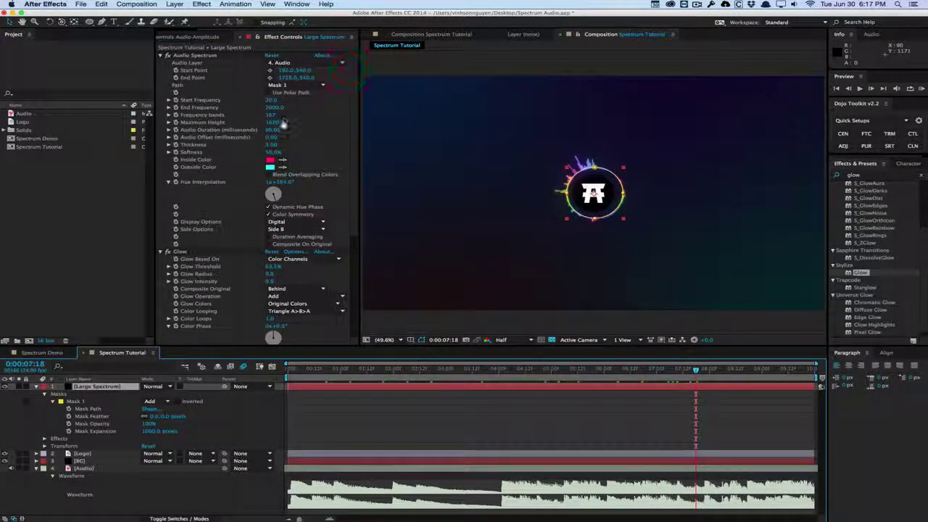
{"action": "left_click", "coordinate": [261, 121]}
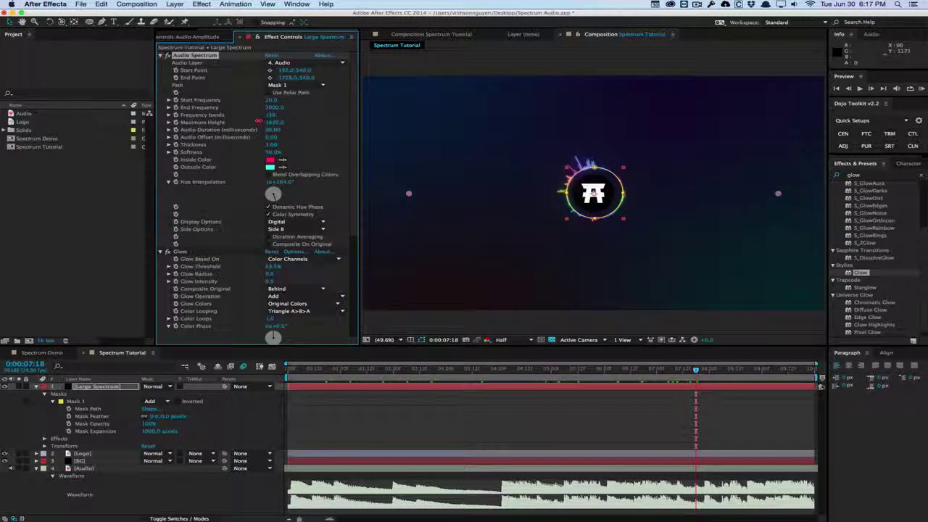
{"action": "mouse_move", "coordinate": [269, 115]}
{"action": "left_mouse_down"}
{"action": "mouse_move", "coordinate": [282, 120]}
{"action": "mouse_move", "coordinate": [288, 108]}
{"action": "mouse_move", "coordinate": [270, 108]}
{"action": "left_mouse_up"}
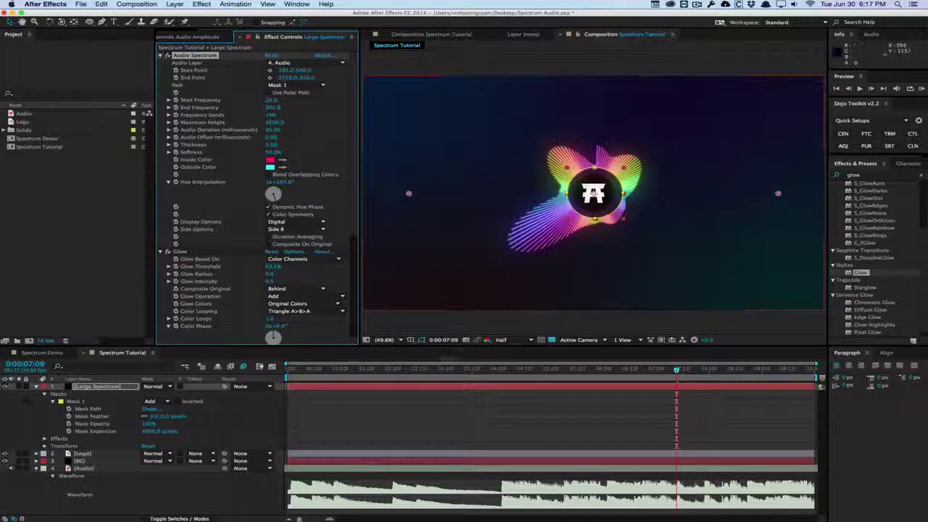
{"action": "left_click_drag", "start_coordinate": [339, 368], "coordinate": [584, 358]}
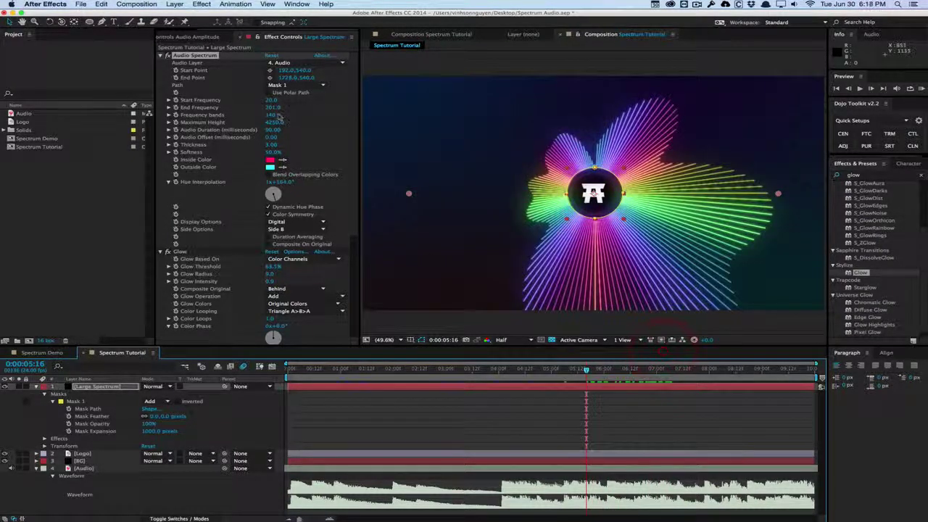
- Set the spectrum's End Frequency to 500 and preview the animation
{"action": "left_click_drag", "start_coordinate": [284, 107], "coordinate": [278, 107]}
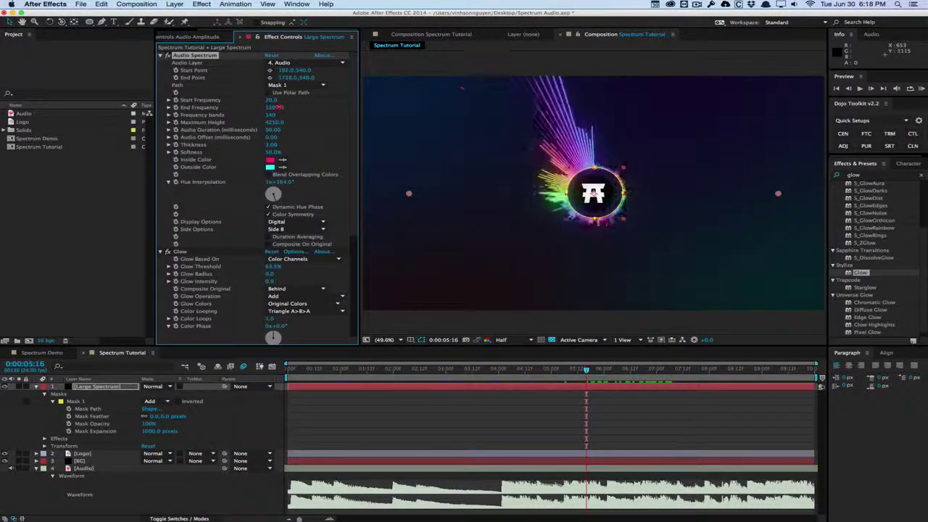
{"action": "left_click", "coordinate": [277, 108]}
{"action": "type", "text": "500"}
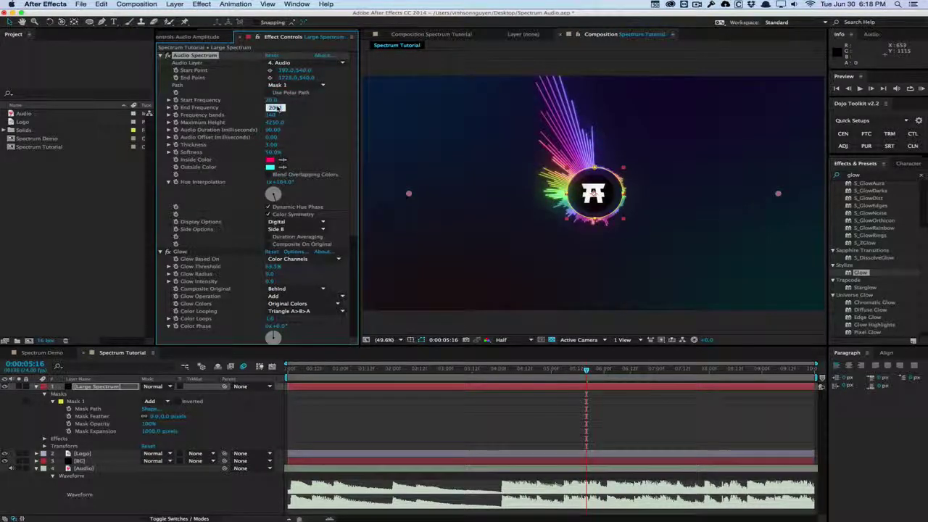
{"action": "key", "text": "Return"}
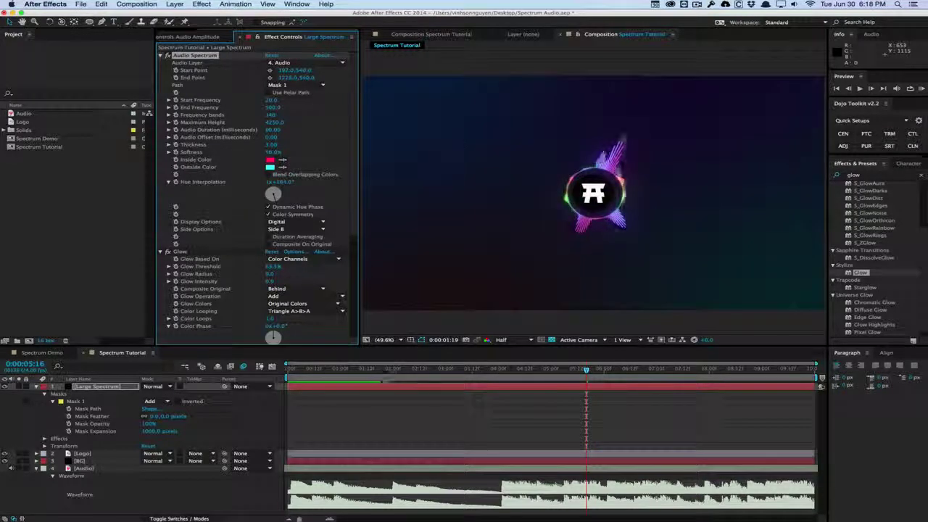
{"action": "key", "text": "space"}
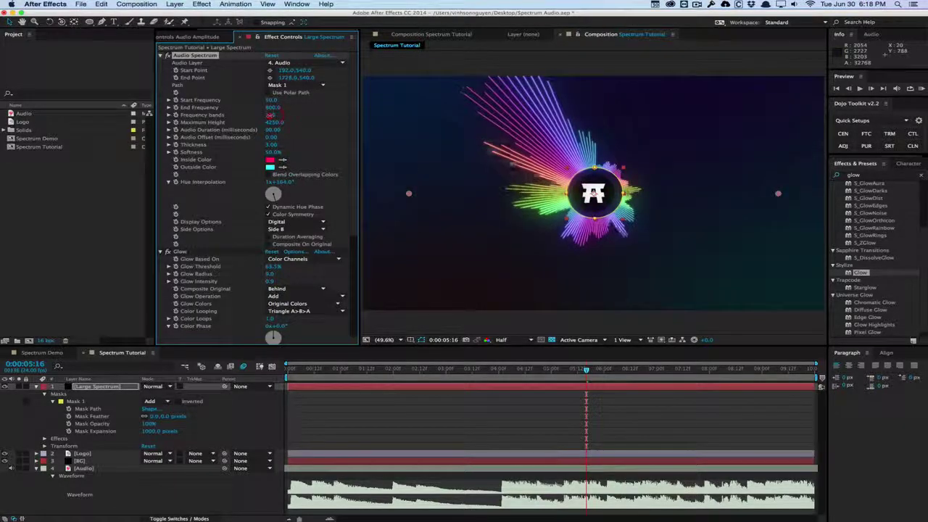
- Duplicate the Large Spectrum layer and delete Mask 1 from the upper copy
{"action": "left_click", "coordinate": [109, 386]}
{"action": "key", "text": "ctrl+d"}
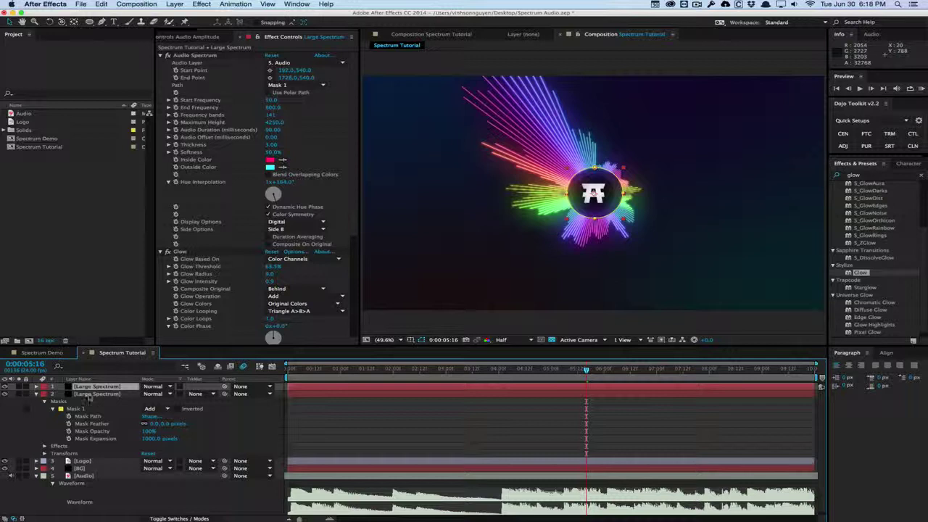
{"action": "key", "text": "m"}
{"action": "key", "text": "m"}
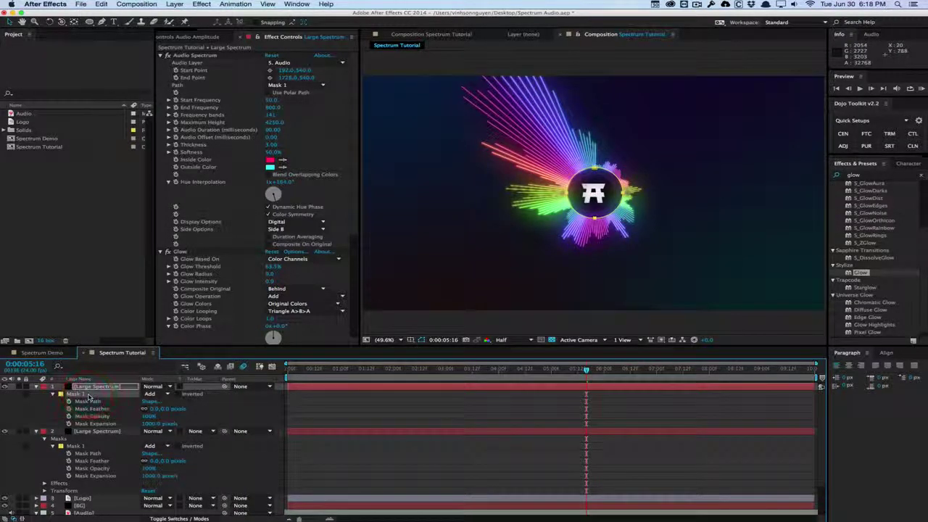
{"action": "left_click", "coordinate": [87, 395]}
{"action": "key", "text": "Delete"}
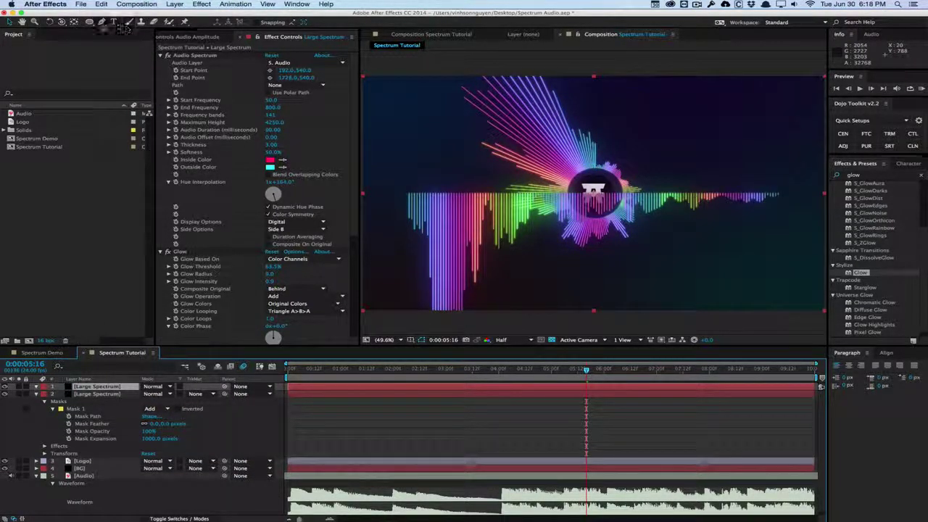
- Draw a circular mask around the logo on the upper Large Spectrum layer and set Mask 1 as the Audio Spectrum path
{"action": "left_click", "coordinate": [89, 22]}
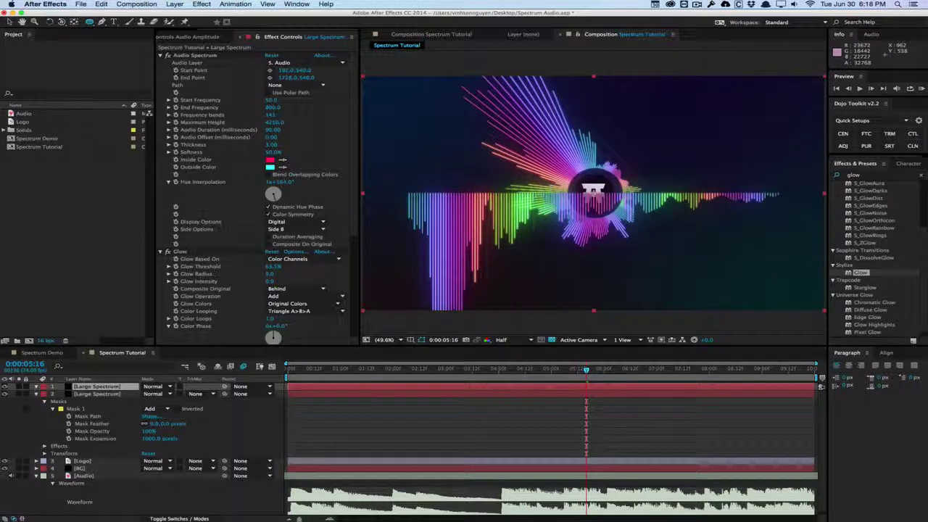
{"action": "left_click_drag", "start_coordinate": [593, 190], "coordinate": [615, 206]}
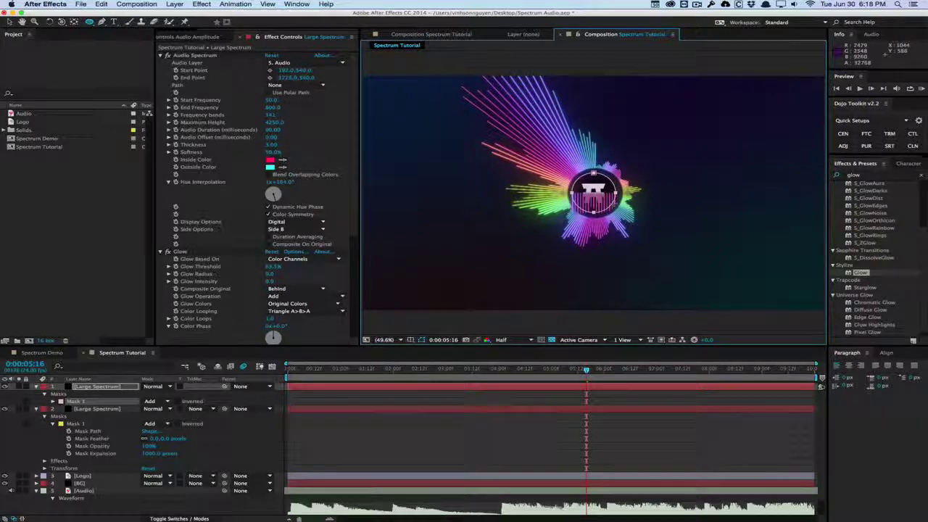
{"action": "left_click", "coordinate": [287, 87]}
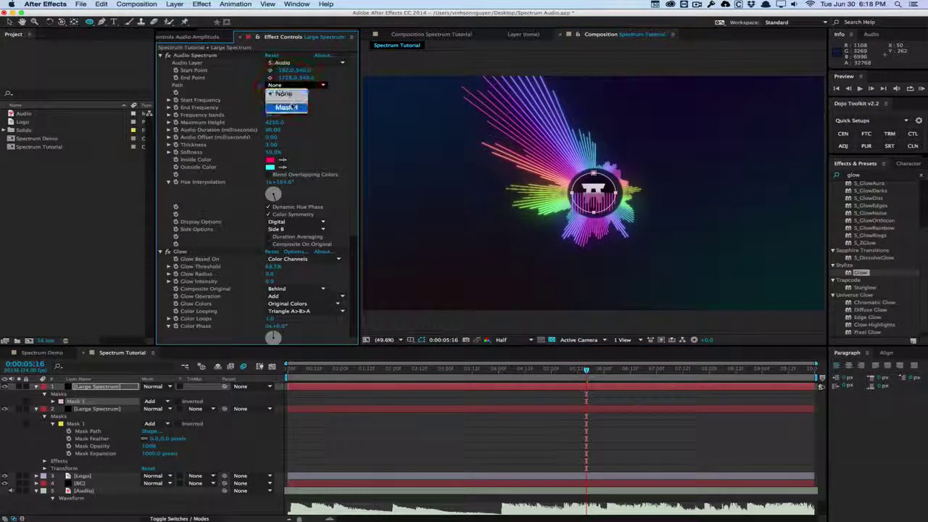
{"action": "left_click", "coordinate": [288, 107]}
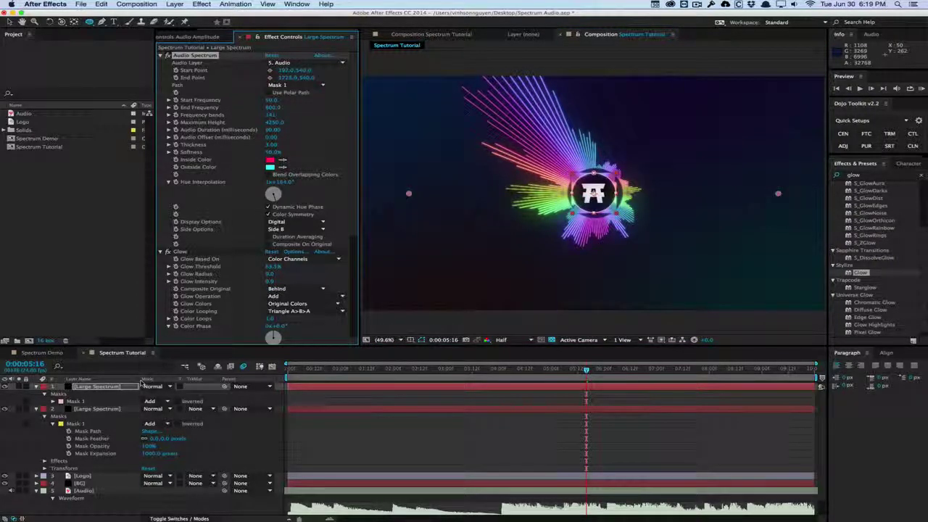
- Set the new mask's expansion to about 659 pixels and rename the upper spectrum layer as Small Spectrum
{"action": "left_click", "coordinate": [52, 401]}
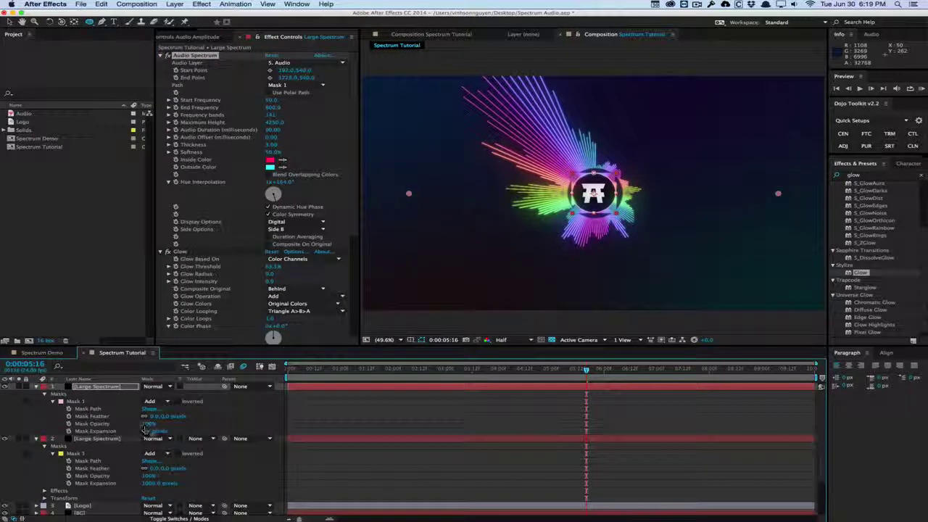
{"action": "left_click_drag", "start_coordinate": [148, 432], "coordinate": [174, 434]}
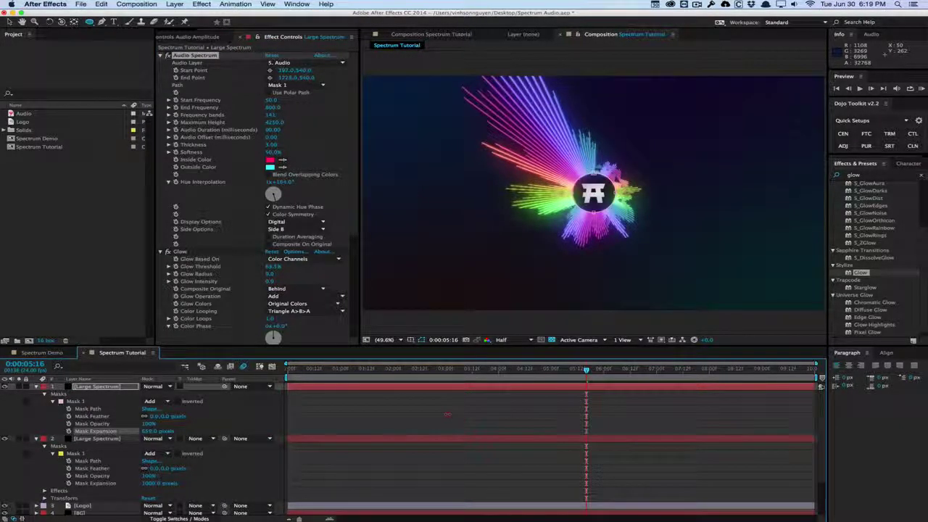
{"action": "left_click", "coordinate": [106, 387]}
{"action": "key", "text": "Return"}
{"action": "type", "text": "Small"}
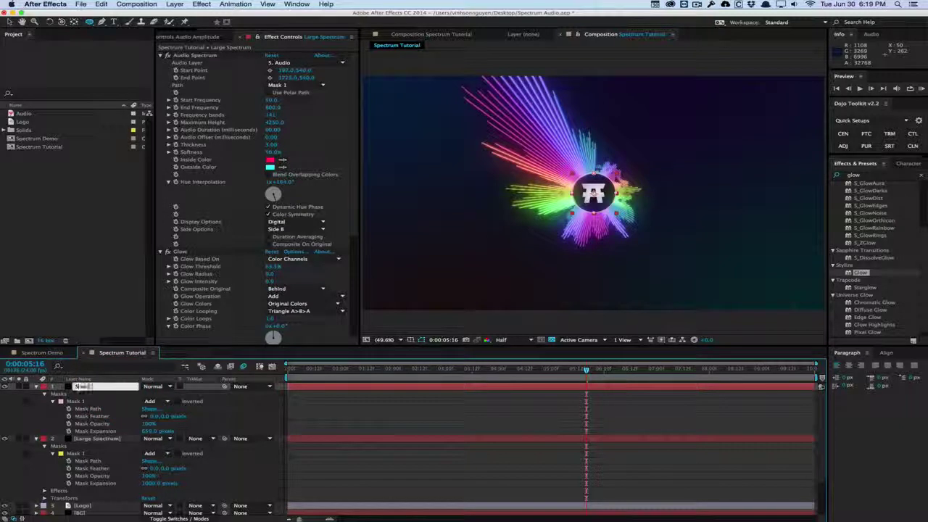
{"action": "type", "text": " Spectrum"}
{"action": "key", "text": "Return"}
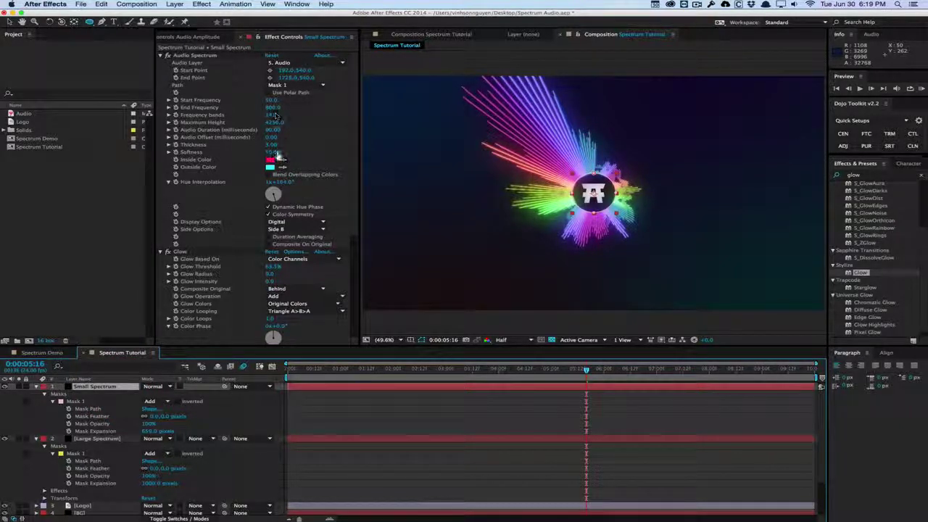
- Solo the Small Spectrum, BG and Logo layers
{"action": "left_click", "coordinate": [295, 226]}
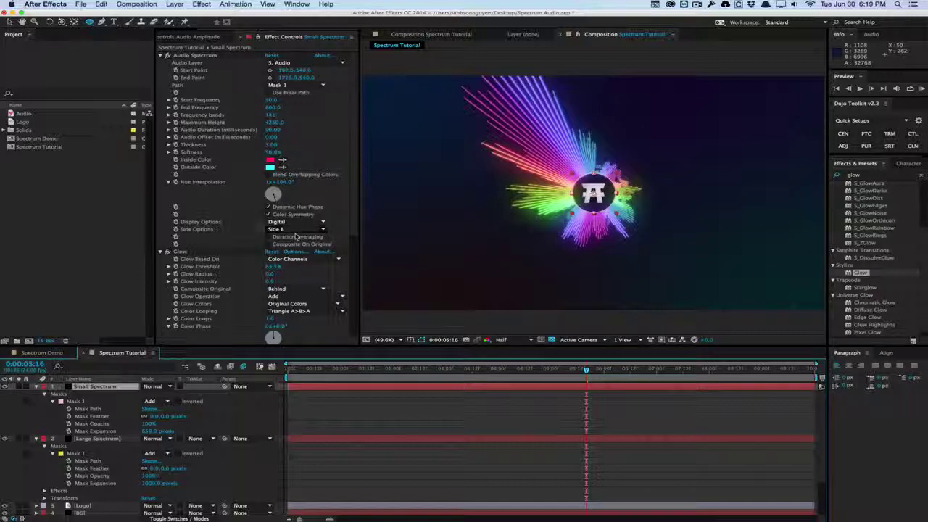
{"action": "left_click", "coordinate": [297, 238]}
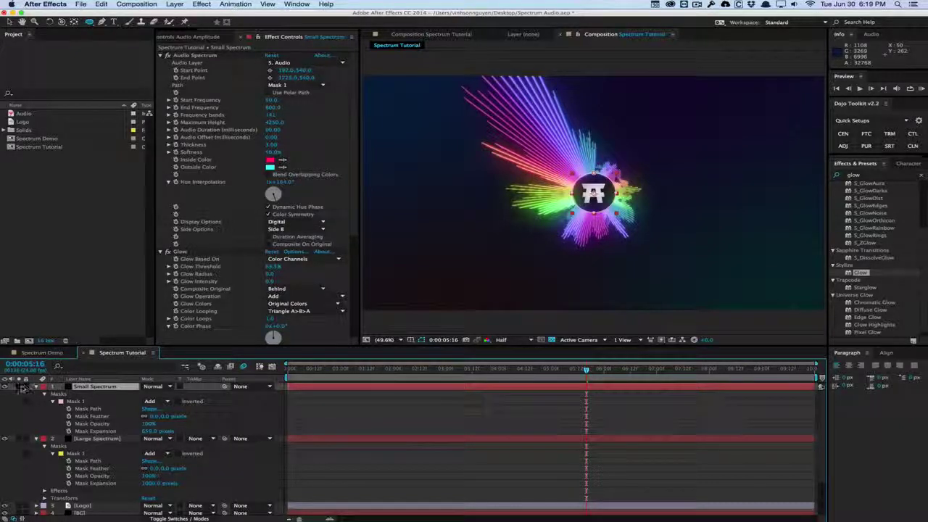
{"action": "left_click", "coordinate": [19, 387]}
{"action": "scroll", "coordinate": [20, 447], "scroll_direction": "down", "scroll_amount": 3}
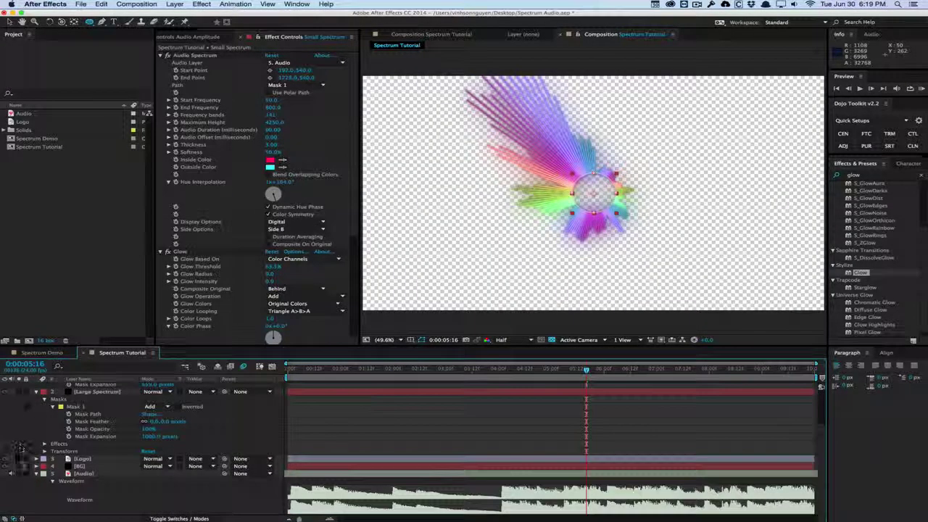
{"action": "left_click", "coordinate": [20, 466]}
{"action": "left_click", "coordinate": [20, 459]}
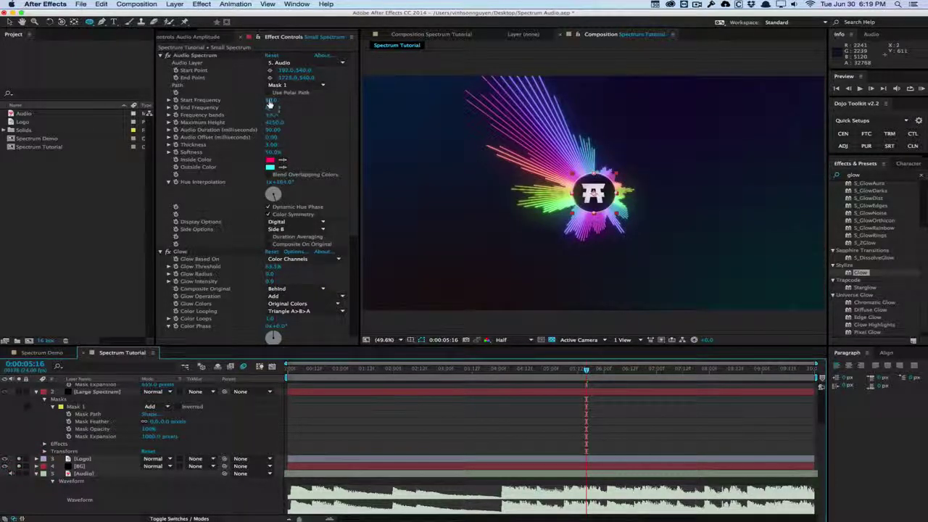
- Set the Small Spectrum's Maximum Height to about 391, turn on Duration Averaging, and check the ring at several times
{"action": "left_click_drag", "start_coordinate": [280, 127], "coordinate": [77, 156]}
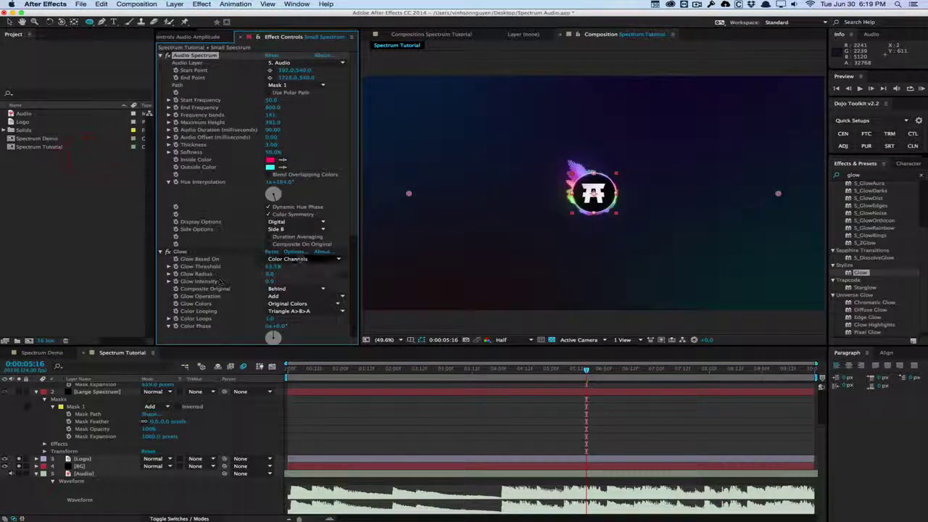
{"action": "left_click", "coordinate": [269, 236]}
{"action": "left_click", "coordinate": [419, 329]}
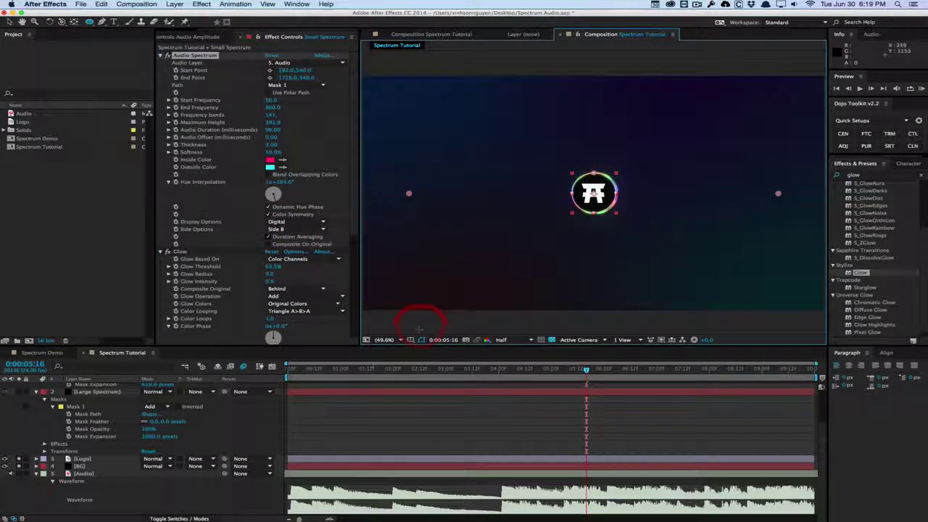
{"action": "left_click", "coordinate": [366, 357]}
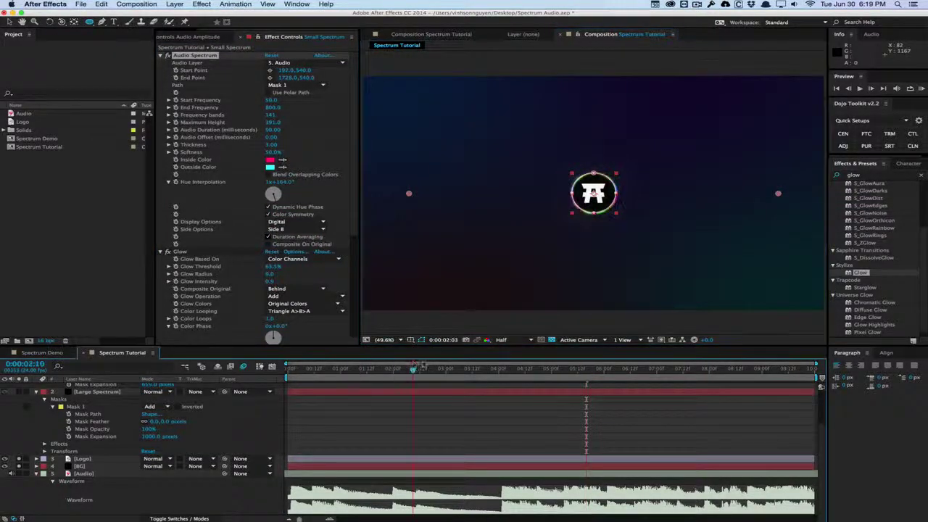
{"action": "left_click", "coordinate": [529, 366]}
{"action": "left_click", "coordinate": [482, 316]}
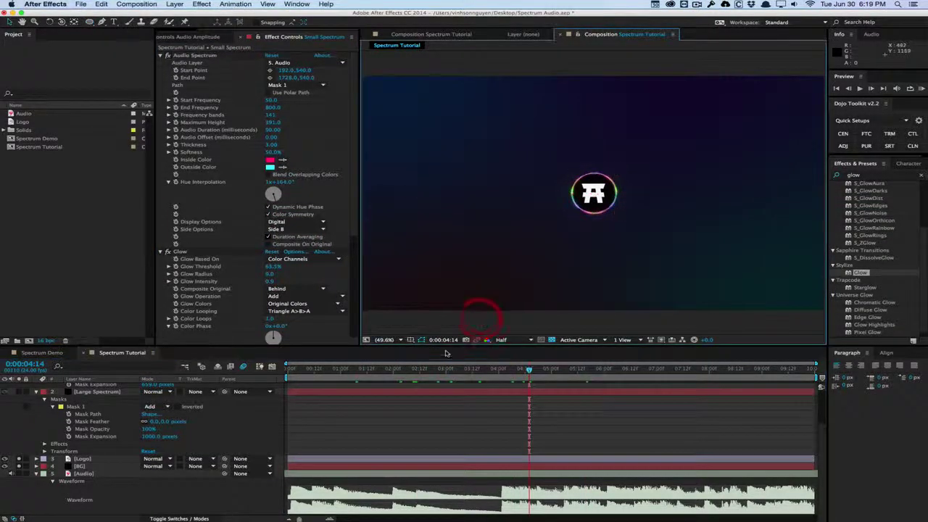
{"action": "left_click", "coordinate": [428, 373]}
{"action": "left_click", "coordinate": [500, 368]}
{"action": "left_click_drag", "start_coordinate": [500, 368], "coordinate": [520, 368]}
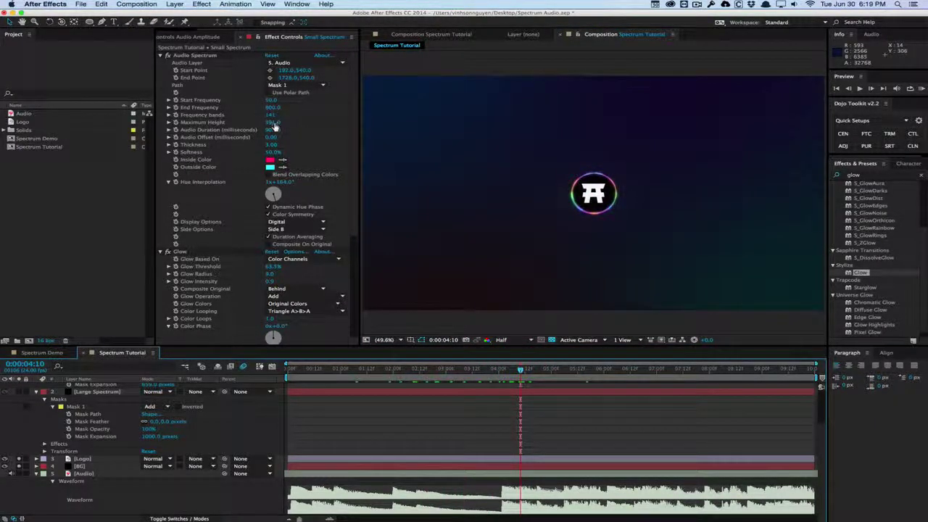
- Raise the Small Spectrum's Maximum Height to about 1951, lower its Frequency bands to about 96, and check other times
{"action": "left_click_drag", "start_coordinate": [279, 124], "coordinate": [354, 114]}
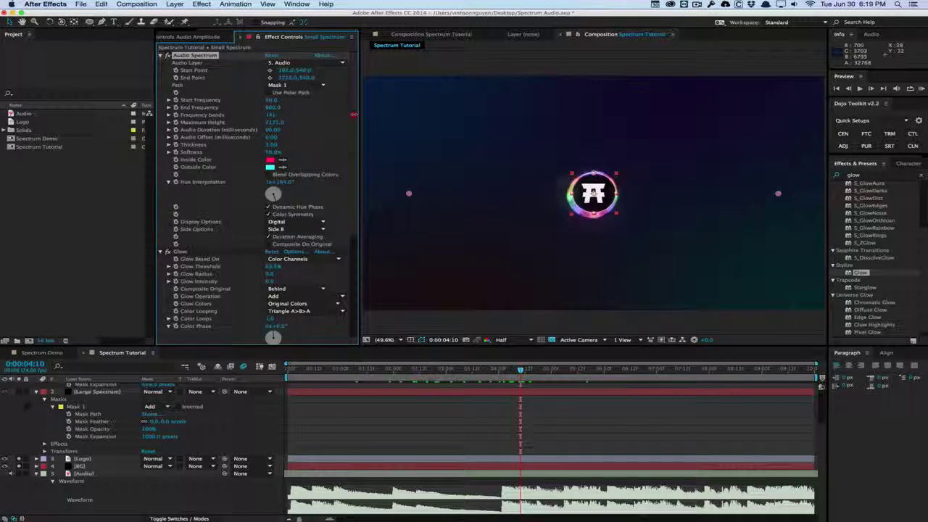
{"action": "key", "text": "space"}
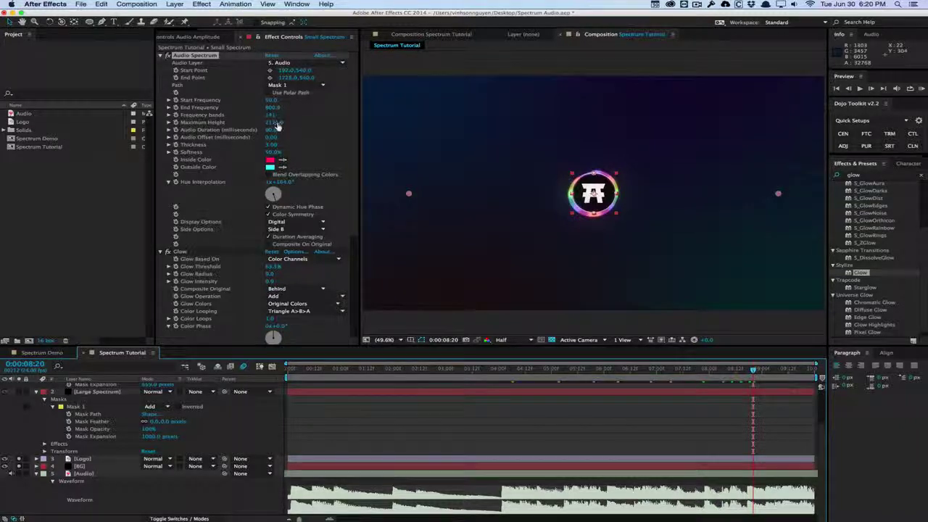
{"action": "left_click_drag", "start_coordinate": [277, 124], "coordinate": [266, 115]}
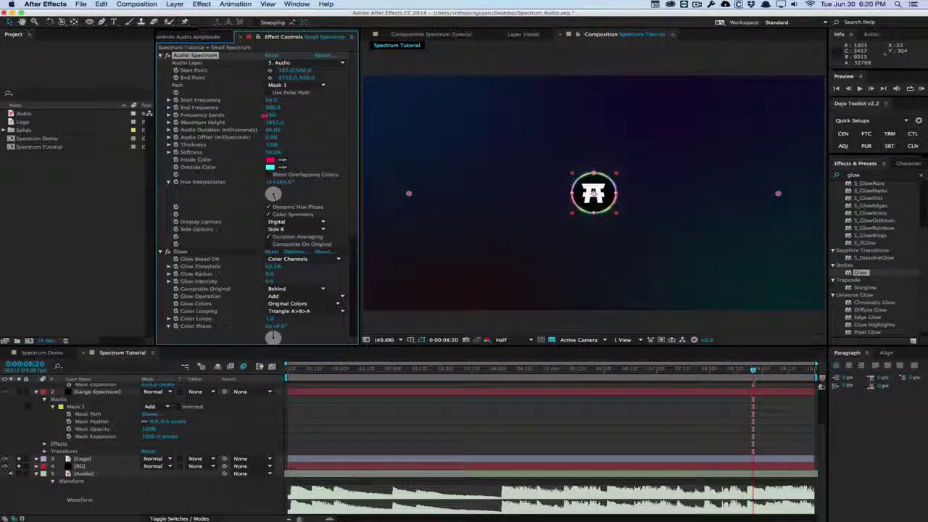
{"action": "left_click", "coordinate": [447, 67]}
{"action": "left_click_drag", "start_coordinate": [714, 366], "coordinate": [752, 362]}
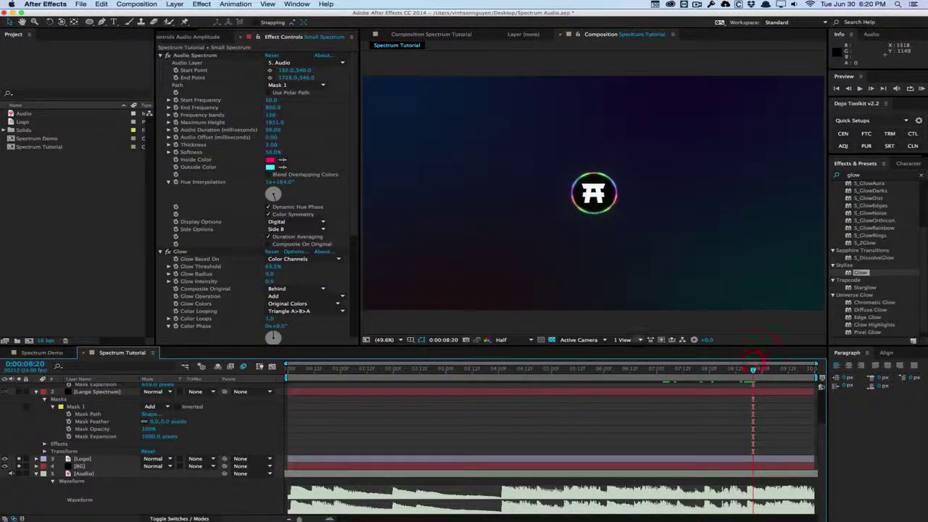
{"action": "left_click", "coordinate": [259, 114]}
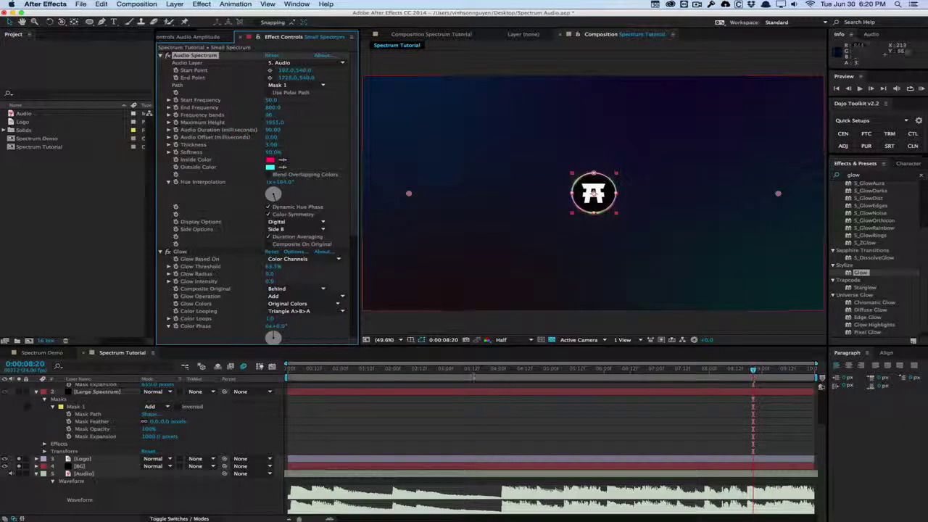
{"action": "left_click_drag", "start_coordinate": [467, 367], "coordinate": [518, 368]}
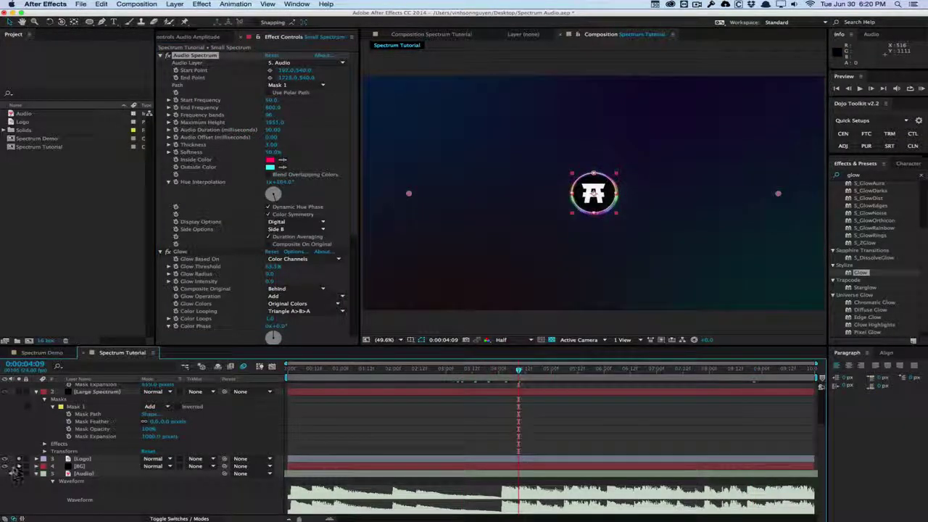
- Turn off solo for the BG, Logo and Small Spectrum layers
{"action": "left_click_drag", "start_coordinate": [18, 466], "coordinate": [18, 458]}
{"action": "scroll", "coordinate": [19, 457], "scroll_direction": "up", "scroll_amount": 5}
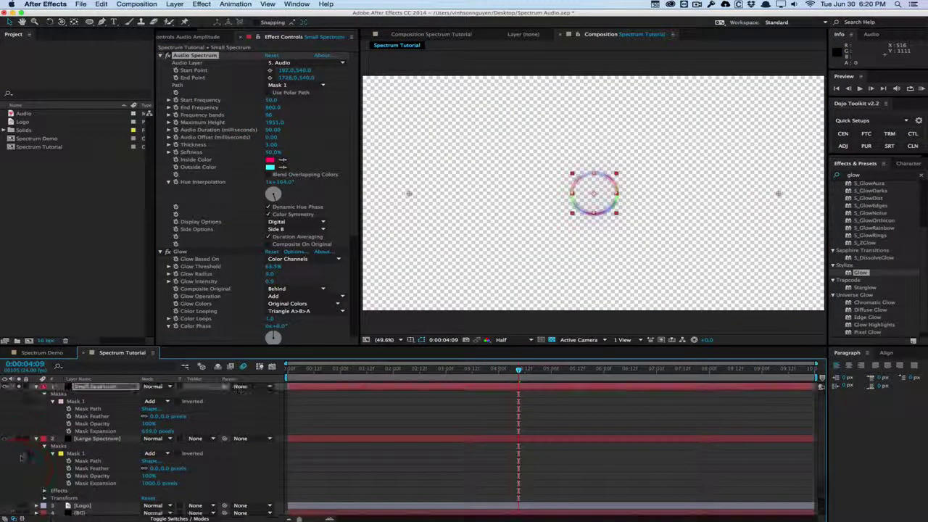
{"action": "left_click", "coordinate": [19, 387]}
- Set the blending mode of both the Small Spectrum and Large Spectrum layers to Add and preview the composition
{"action": "left_click_drag", "start_coordinate": [466, 372], "coordinate": [674, 358]}
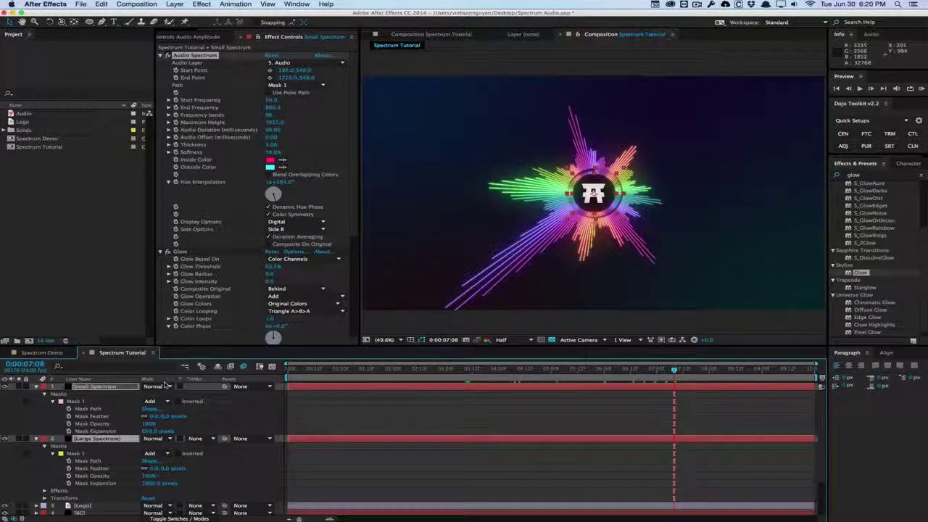
{"action": "left_click", "coordinate": [156, 386]}
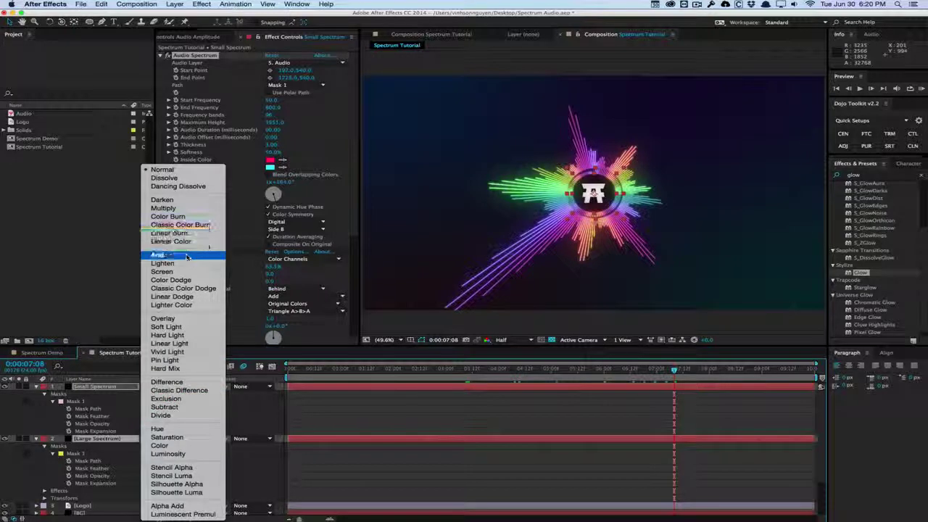
{"action": "left_click", "coordinate": [160, 254]}
{"action": "left_click", "coordinate": [442, 319]}
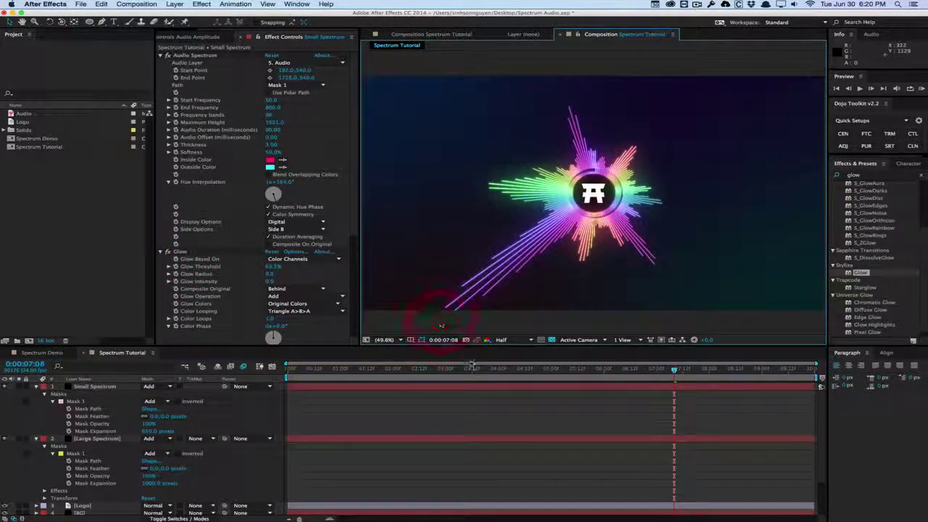
{"action": "left_click_drag", "start_coordinate": [469, 367], "coordinate": [270, 366]}
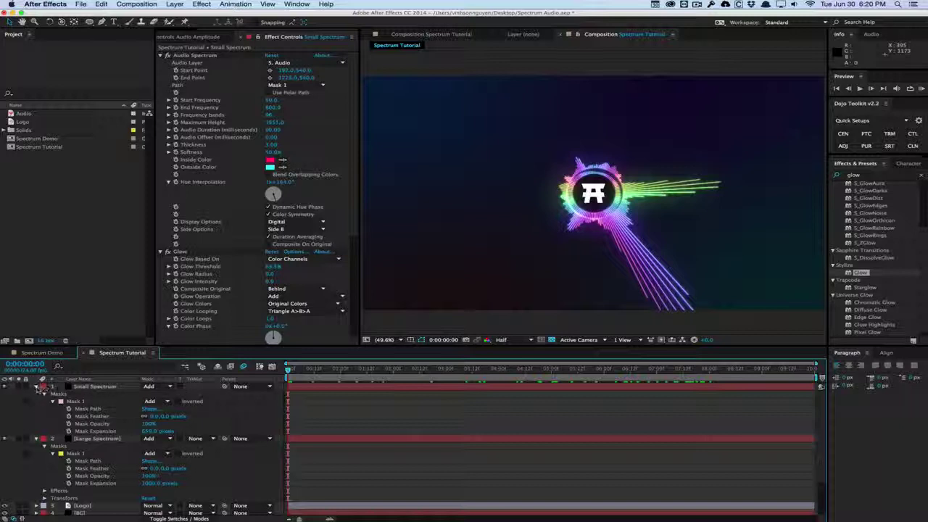
- Collapse both spectrum layers and convert the Audio layer's sound to keyframes
{"action": "left_click", "coordinate": [36, 386]}
{"action": "left_click", "coordinate": [36, 393]}
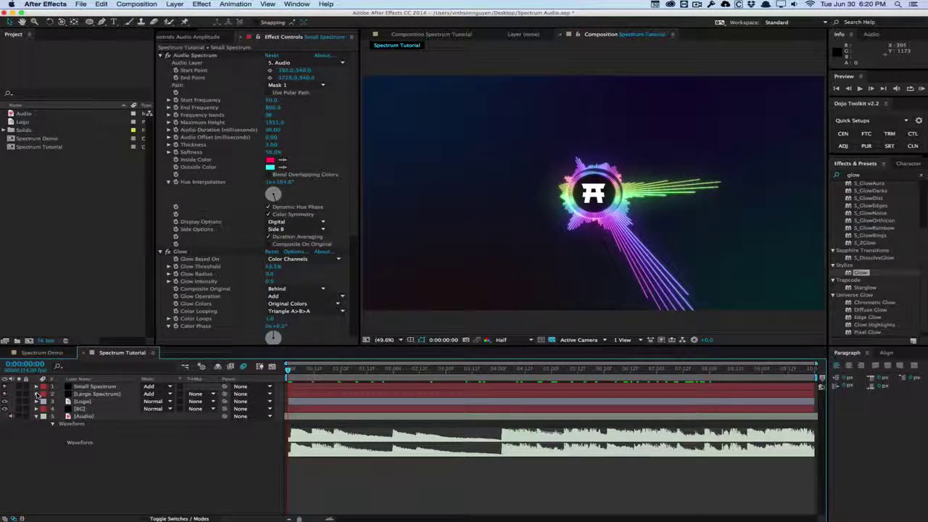
{"action": "left_click", "coordinate": [86, 417]}
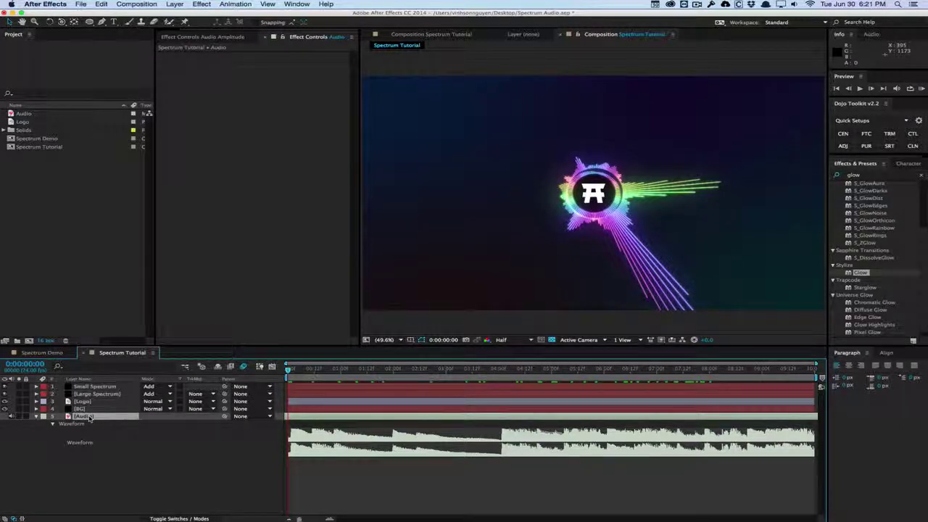
{"action": "right_click", "coordinate": [89, 418]}
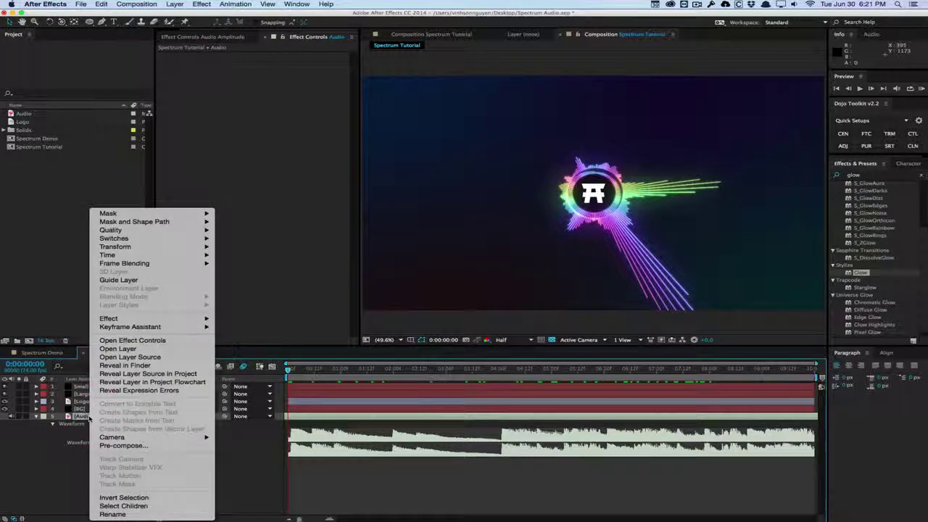
{"action": "mouse_move", "coordinate": [195, 327]}
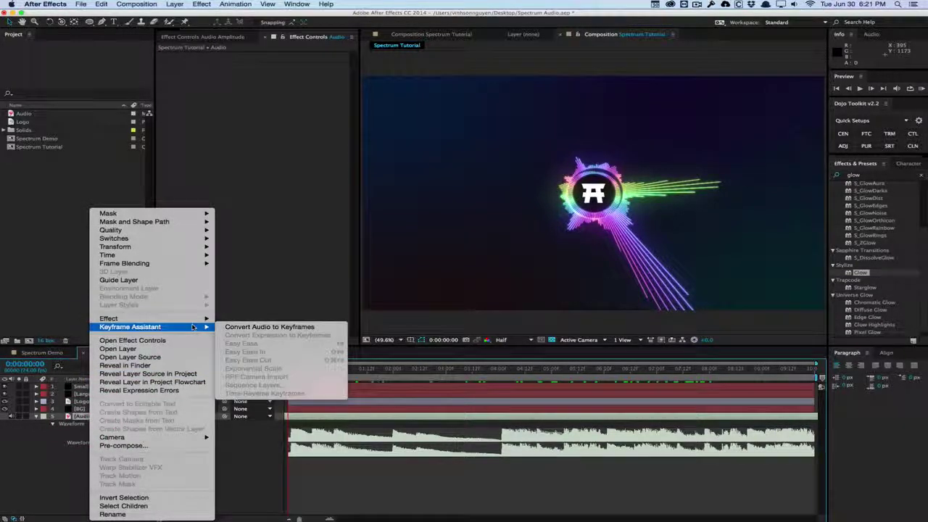
{"action": "left_click", "coordinate": [248, 327]}
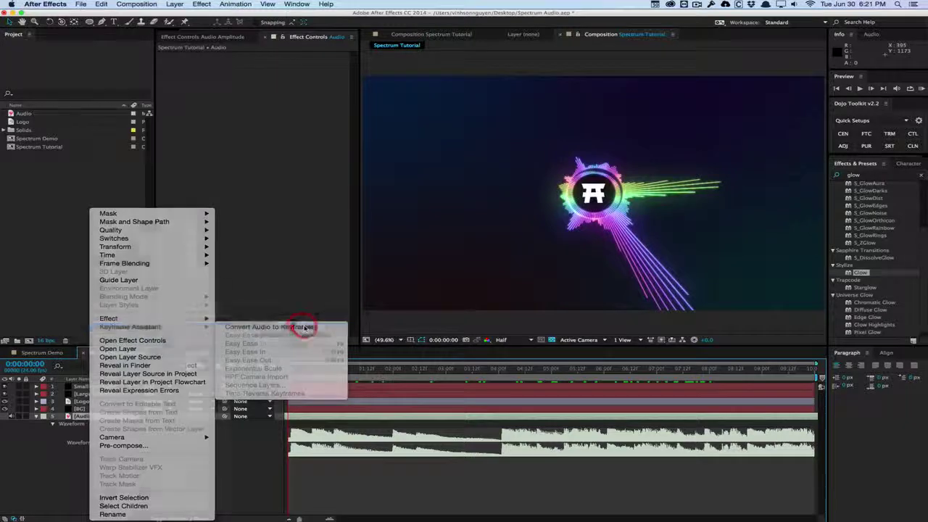
- Expand the Audio Amplitude layer's effects to show the keyframes of its channels
{"action": "left_click", "coordinate": [131, 389]}
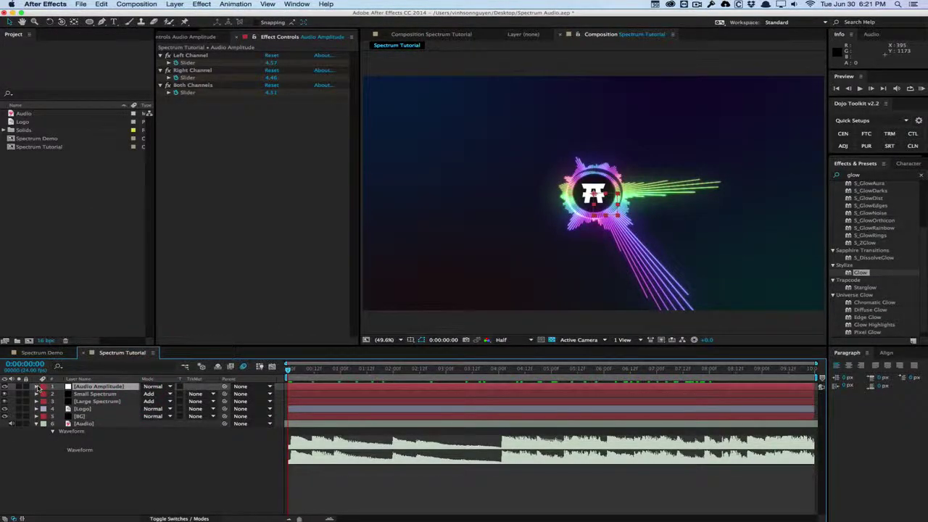
{"action": "left_click", "coordinate": [37, 386]}
{"action": "left_click", "coordinate": [44, 393]}
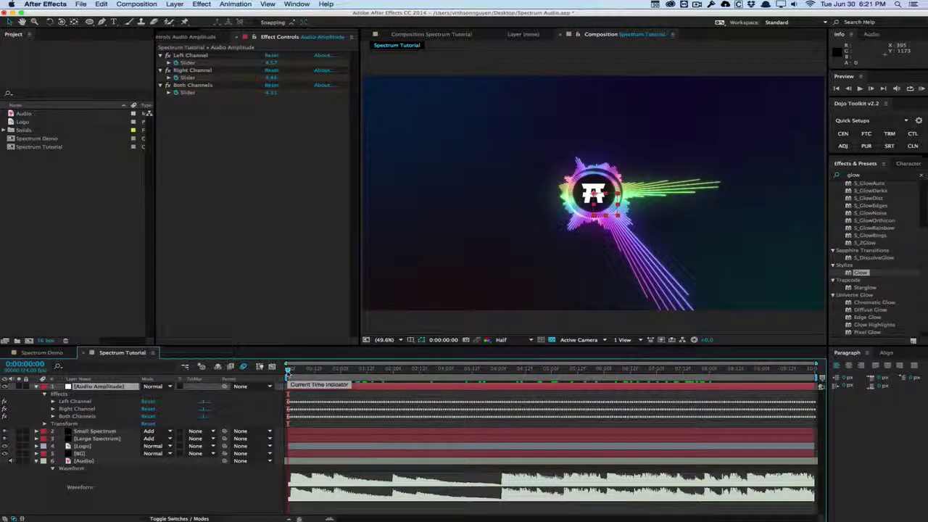
- Preview the composition and delete the Left Channel and Right Channel effects from the Audio Amplitude layer
{"action": "key", "text": "space"}
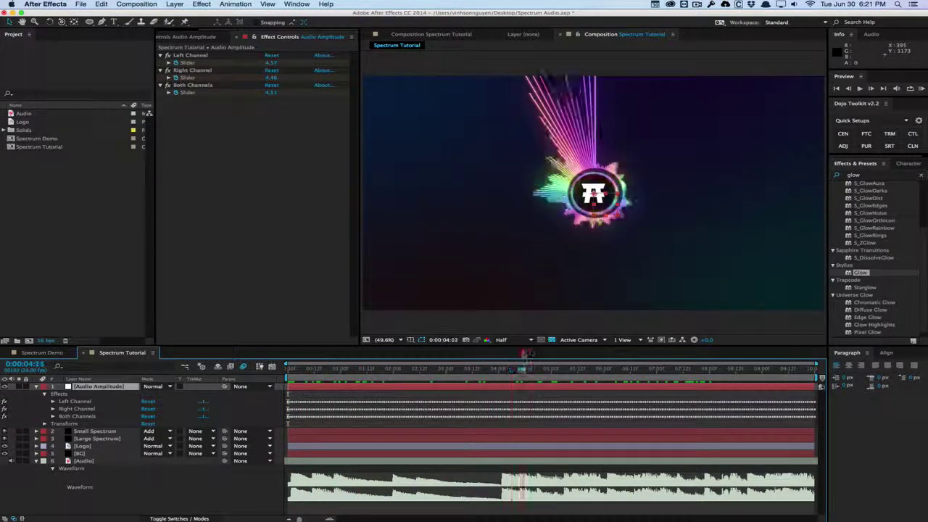
{"action": "key", "text": "space"}
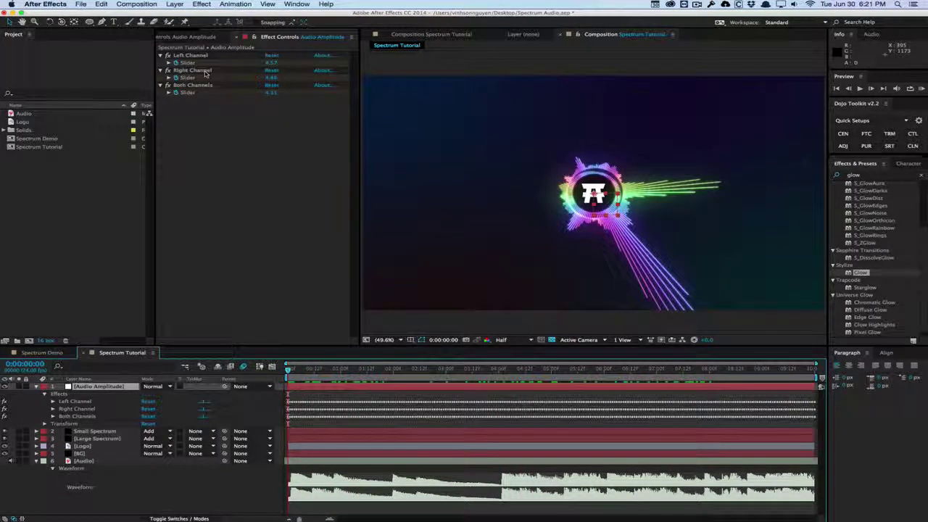
{"action": "left_click", "coordinate": [192, 70]}
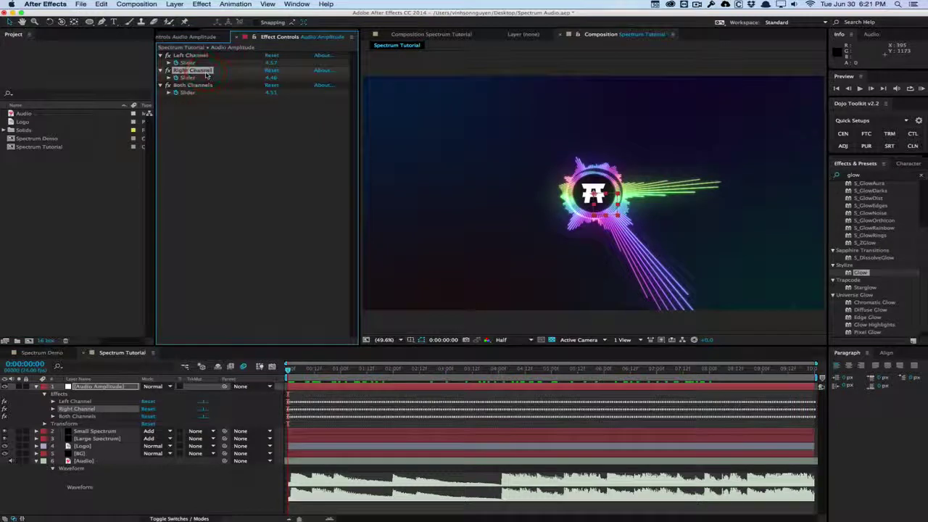
{"action": "left_click", "coordinate": [200, 58], "text": "shift"}
{"action": "key", "text": "Delete"}
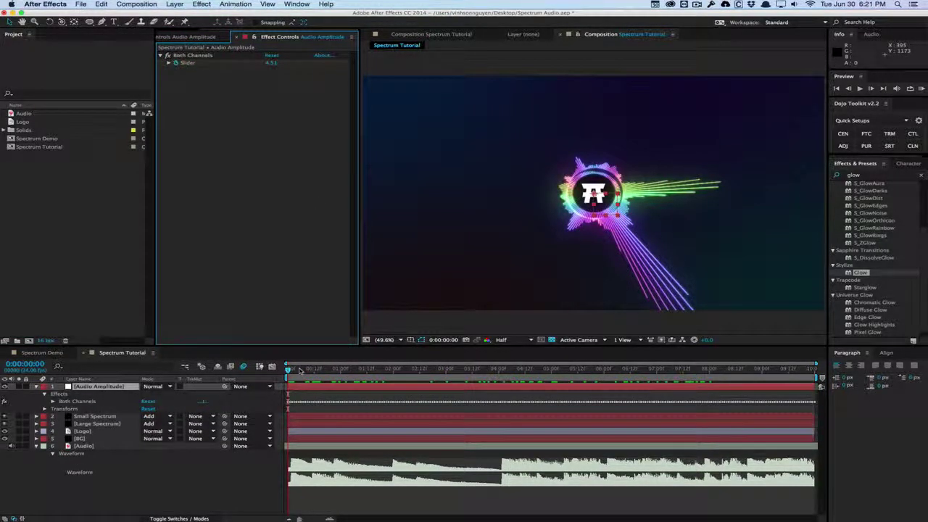
- Play and scrub the composition to examine how the Both Channels slider value follows the audio
{"action": "mouse_move", "coordinate": [287, 367]}
{"action": "left_mouse_down"}
{"action": "mouse_move", "coordinate": [523, 368]}
{"action": "mouse_move", "coordinate": [288, 373]}
{"action": "left_mouse_up"}
{"action": "key", "text": "space"}
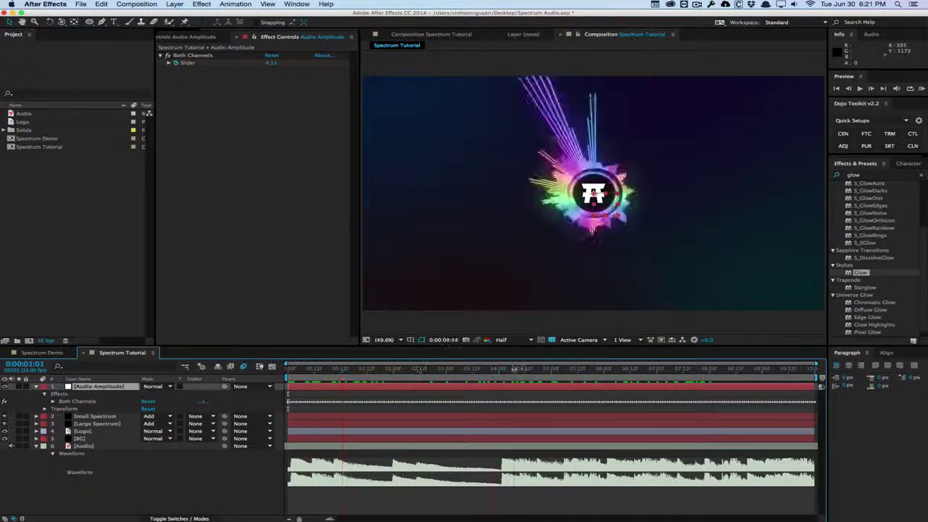
{"action": "key", "text": "space"}
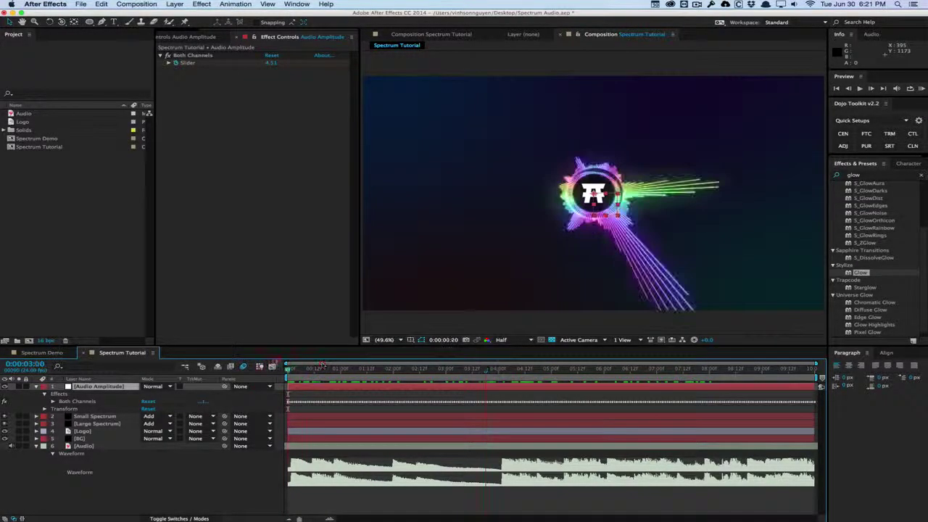
{"action": "left_click_drag", "start_coordinate": [298, 371], "coordinate": [415, 368]}
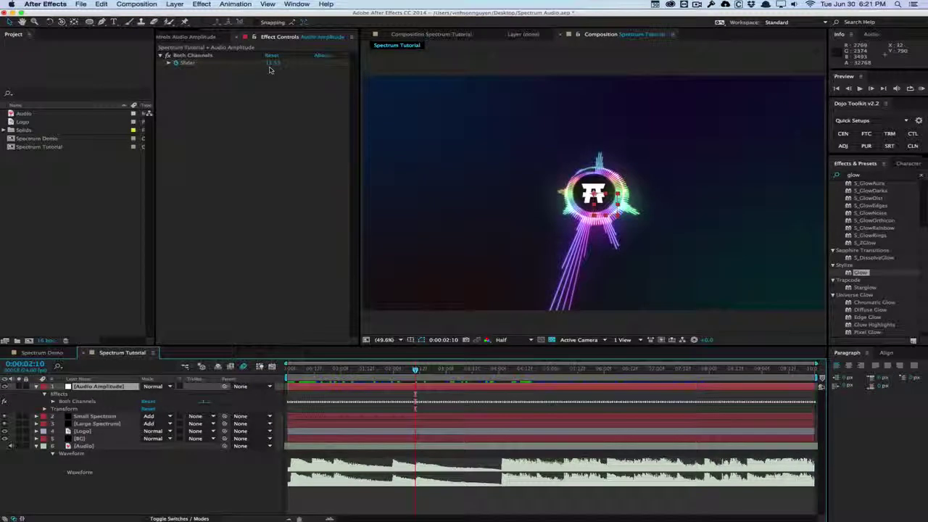
{"action": "left_click_drag", "start_coordinate": [329, 371], "coordinate": [275, 375]}
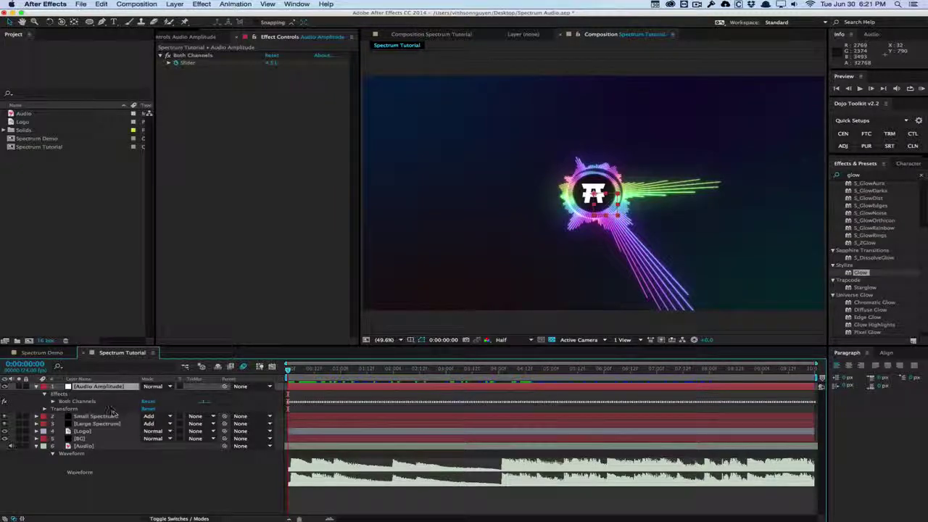
- Create a new solid layer named Particles
{"action": "left_click", "coordinate": [175, 4]}
{"action": "mouse_move", "coordinate": [187, 20]}
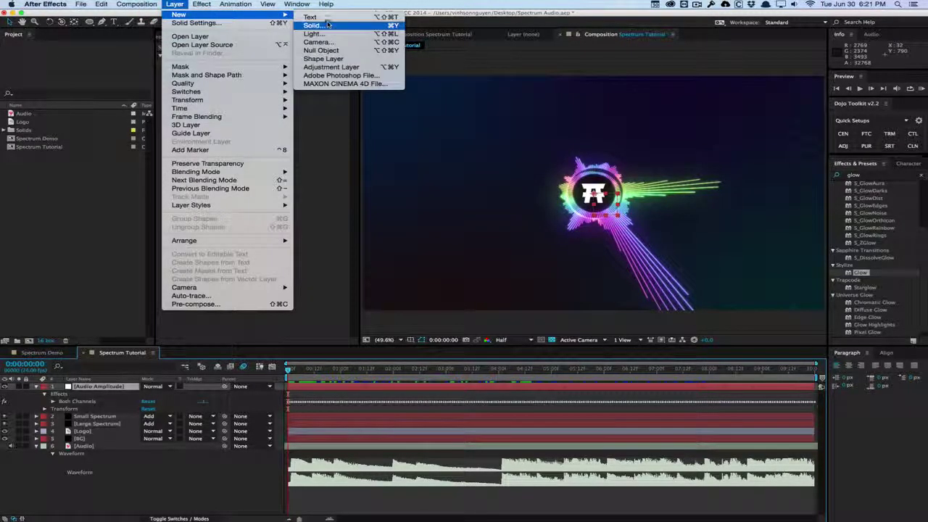
{"action": "left_click", "coordinate": [327, 28]}
{"action": "type", "text": "S"}
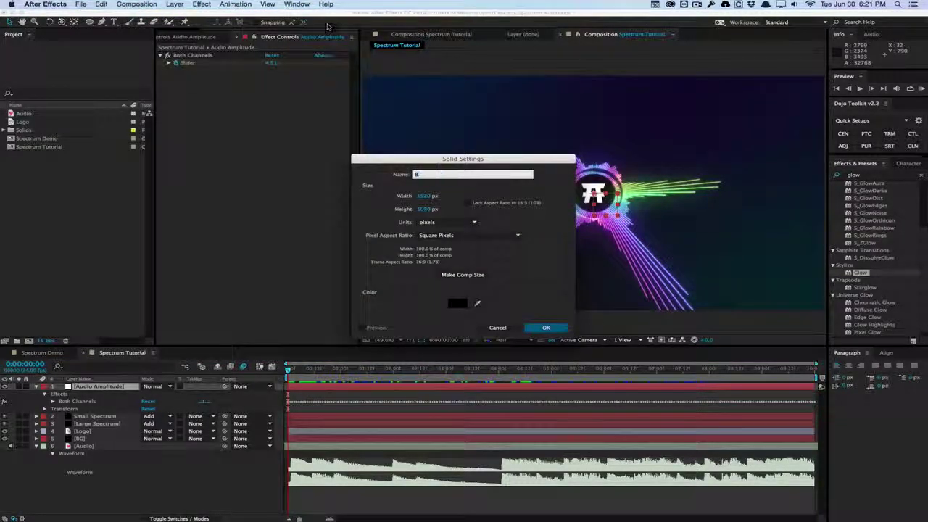
{"action": "type", "text": "articles"}
{"action": "key", "text": "Return"}
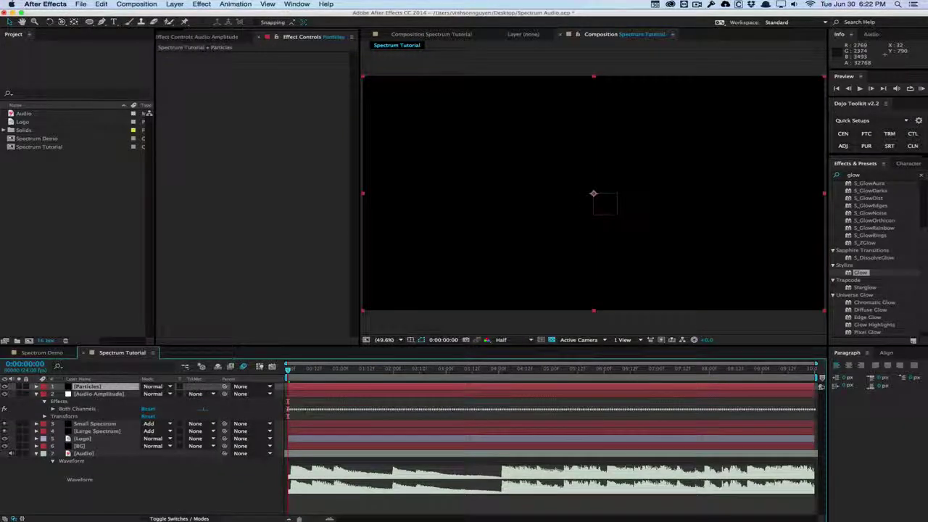
- Apply the Trapcode Particular effect to the Particles layer and preview the particles
{"action": "left_click", "coordinate": [202, 3]}
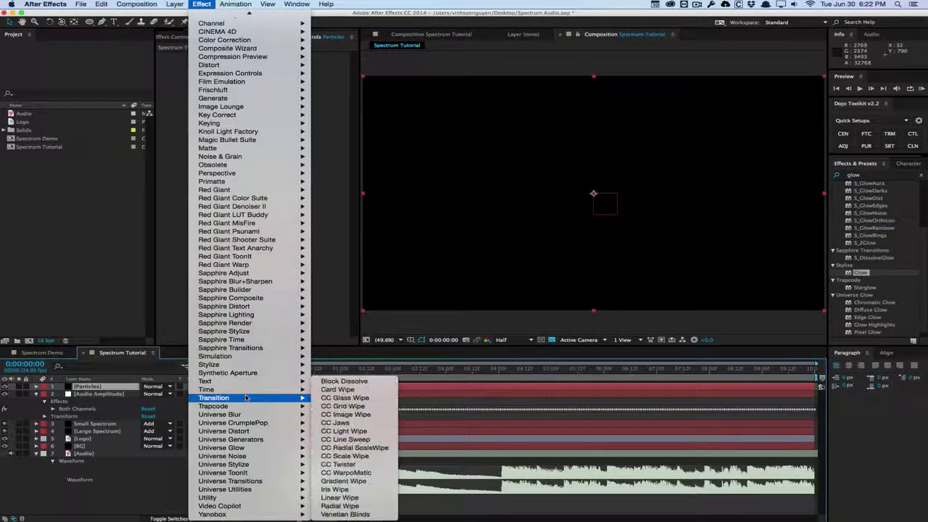
{"action": "mouse_move", "coordinate": [250, 408]}
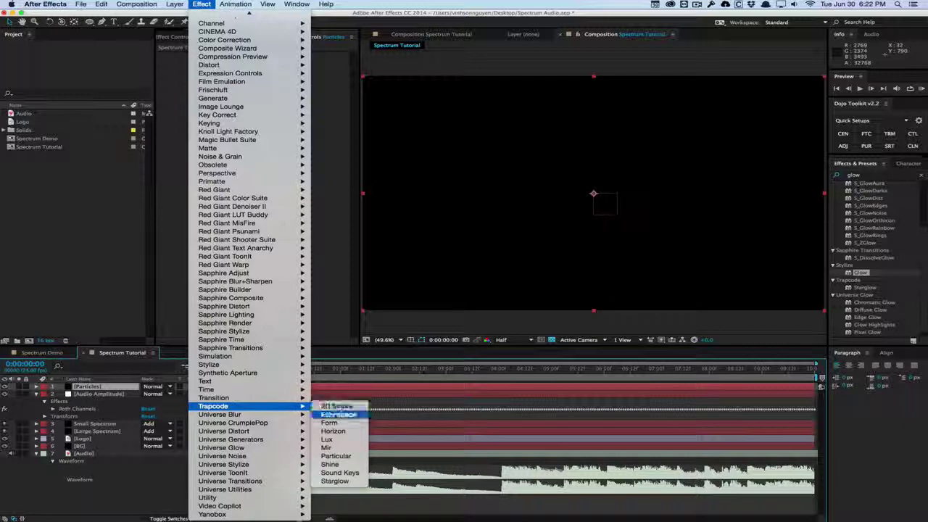
{"action": "left_click", "coordinate": [335, 455]}
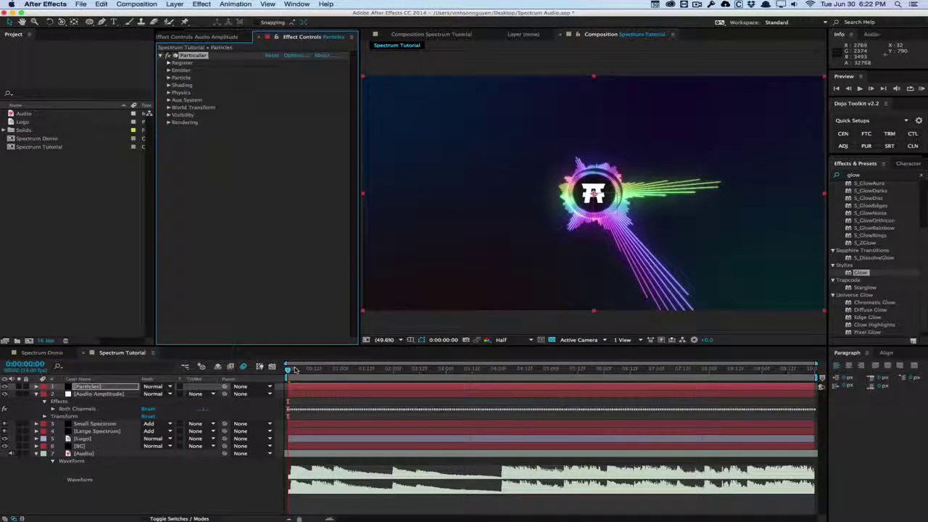
{"action": "key", "text": "space"}
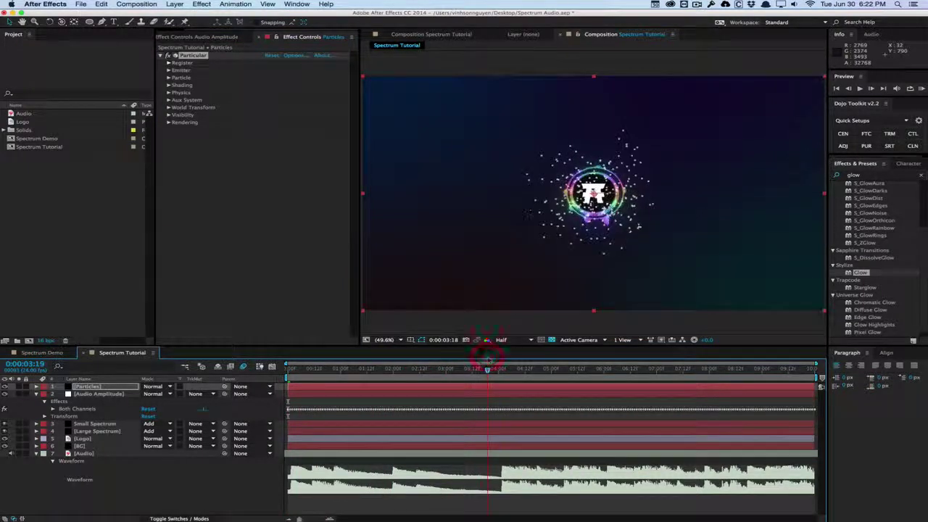
- Set Particular's emitter to 125 particles per second
{"action": "left_click", "coordinate": [168, 72]}
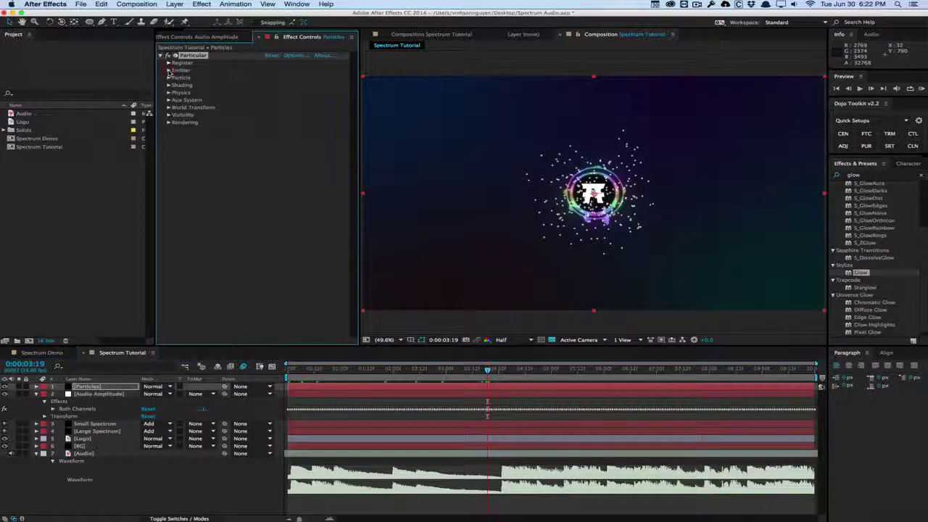
{"action": "left_click", "coordinate": [168, 71]}
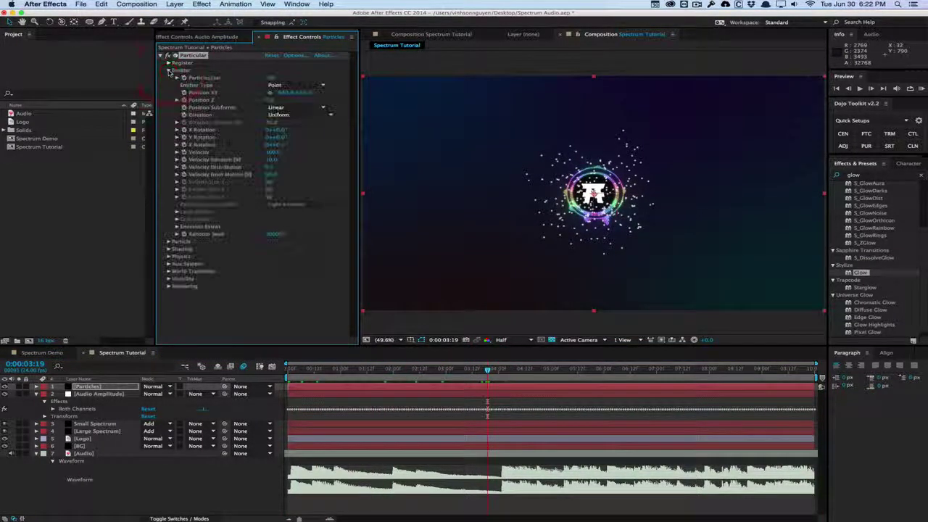
{"action": "left_click", "coordinate": [271, 78]}
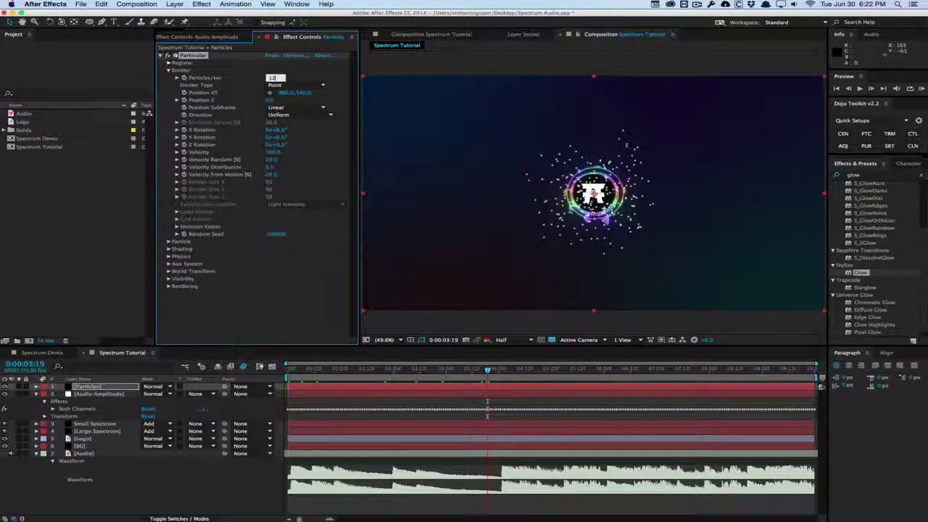
{"action": "key", "text": "Return"}
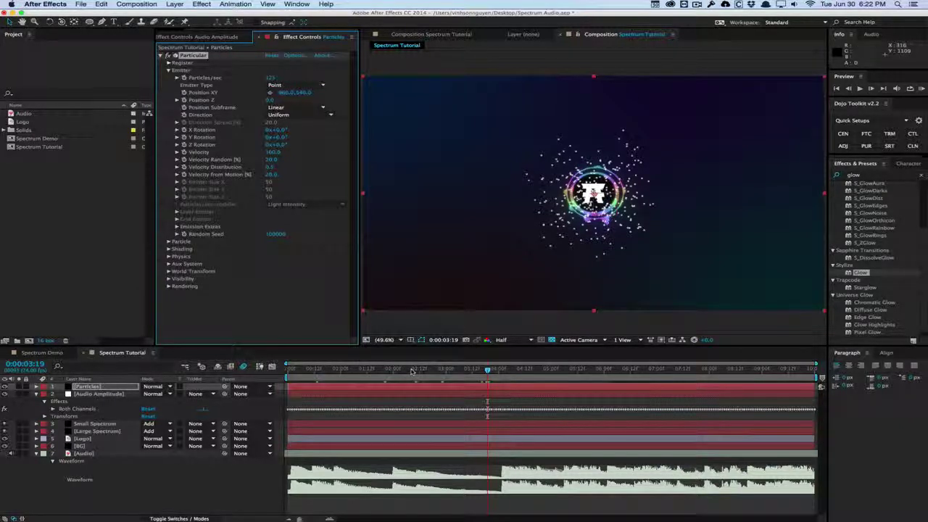
- Set the emitter's Velocity to 0 and check the result around 0:00:04:03
{"action": "left_click", "coordinate": [268, 152]}
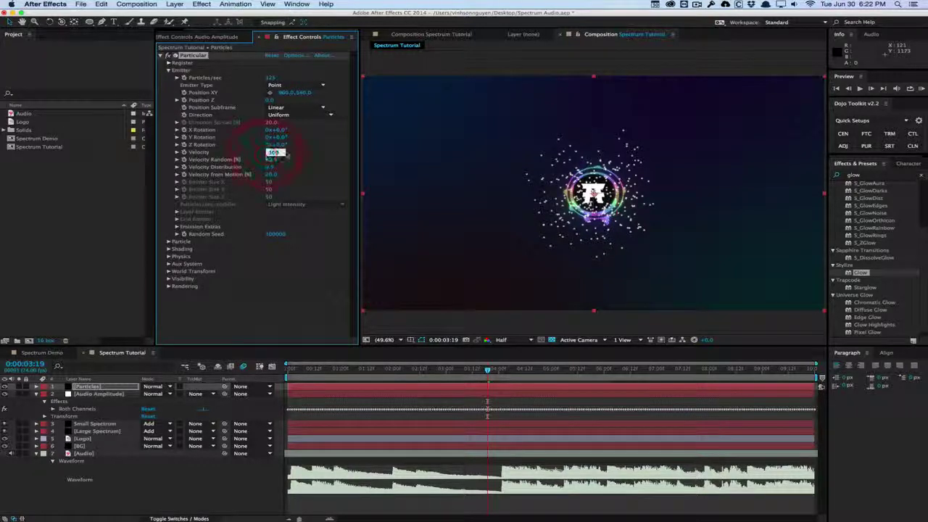
{"action": "type", "text": "0"}
{"action": "key", "text": "Return"}
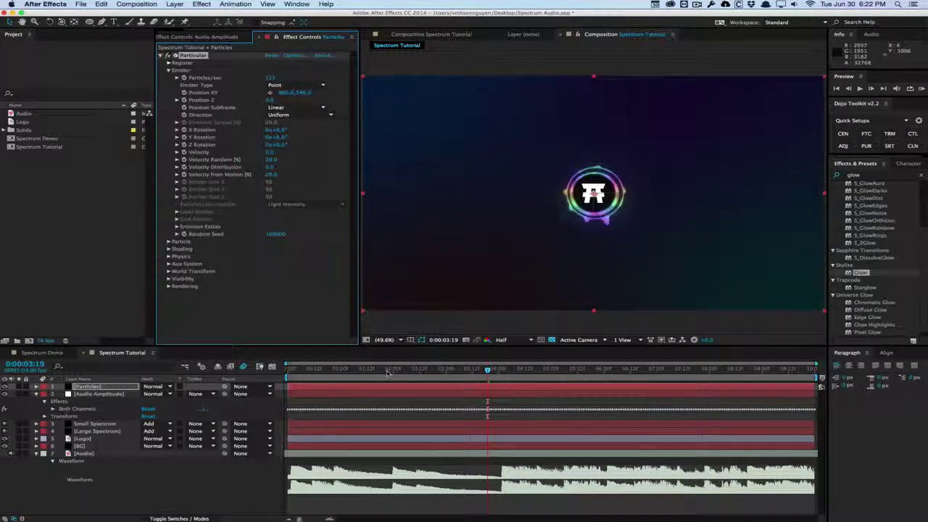
{"action": "left_click_drag", "start_coordinate": [384, 370], "coordinate": [543, 368]}
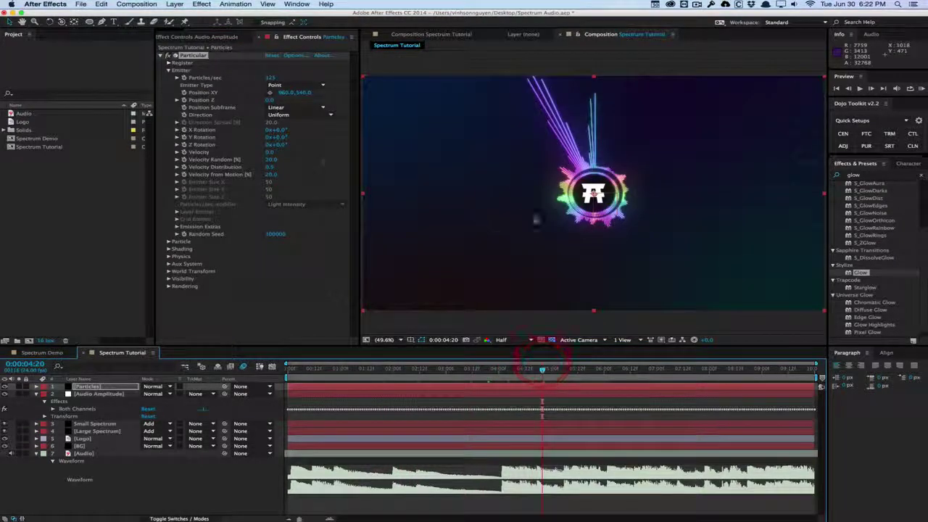
{"action": "left_click", "coordinate": [505, 371]}
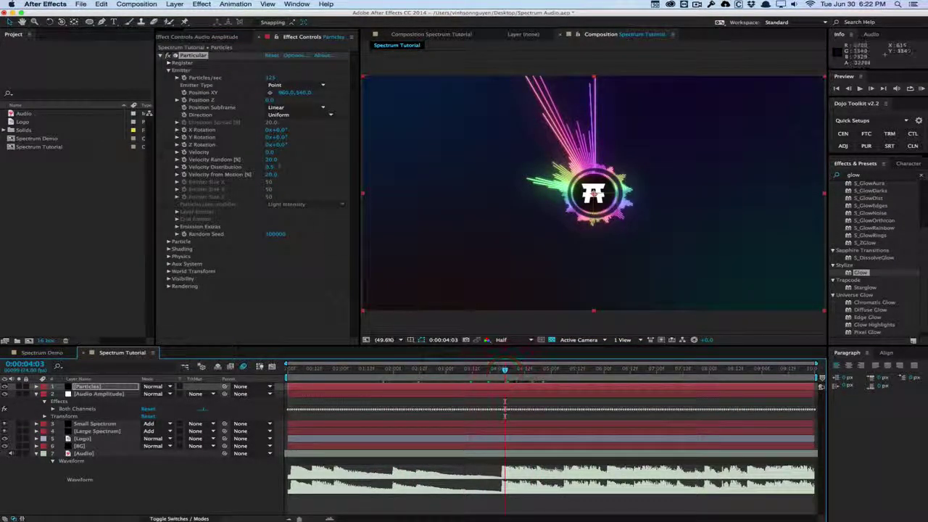
- Try an emitter Velocity of 330 and undo the change
{"action": "left_click", "coordinate": [274, 152]}
{"action": "type", "text": "330"}
{"action": "key", "text": "Return"}
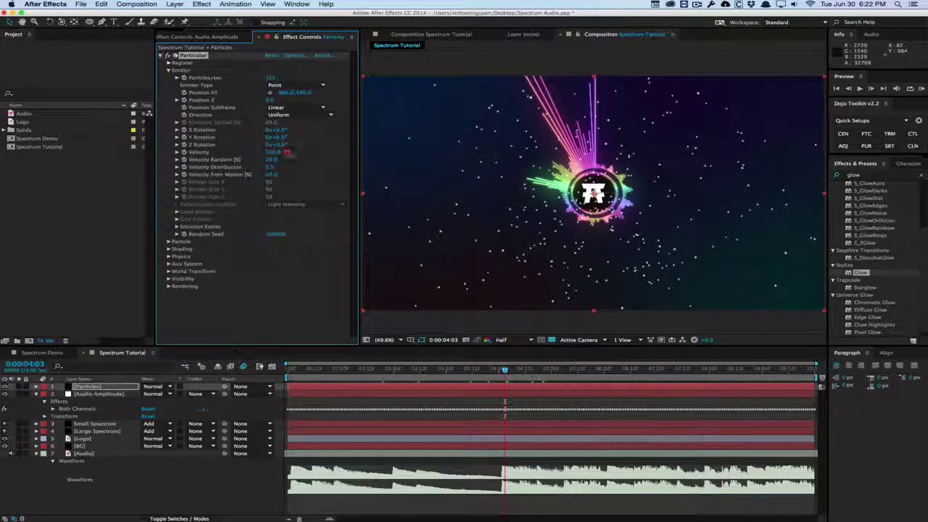
{"action": "key", "text": "super+z"}
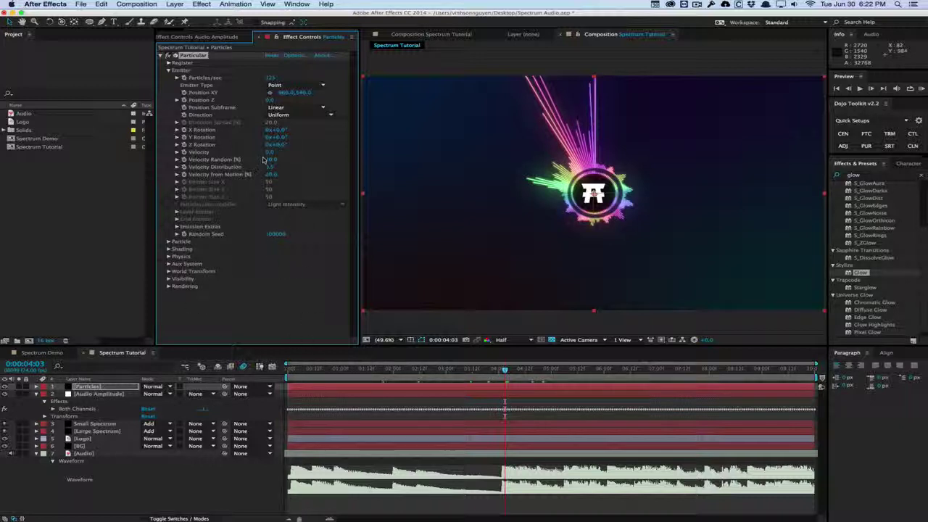
- Expand Both Channels on the Audio Amplitude layer to expose its Slider, and collapse the Audio layer
{"action": "left_click", "coordinate": [106, 394]}
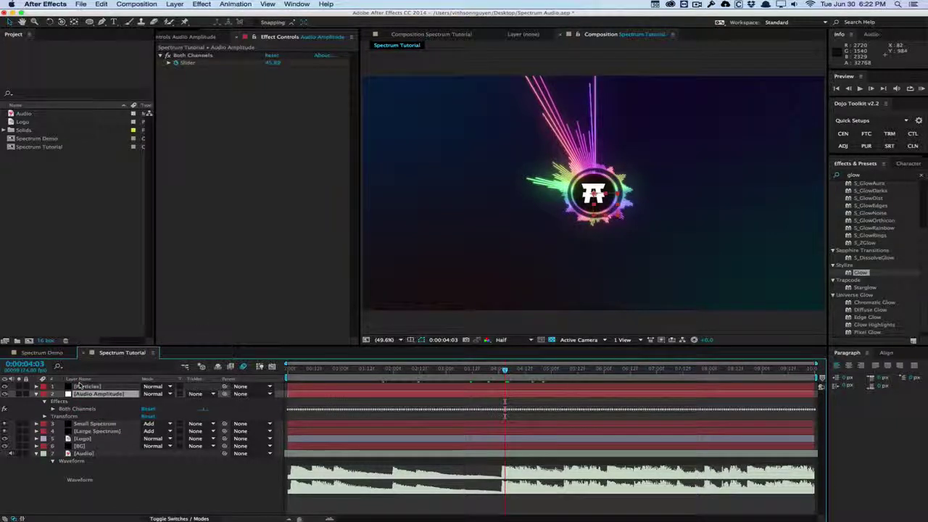
{"action": "left_click", "coordinate": [52, 409]}
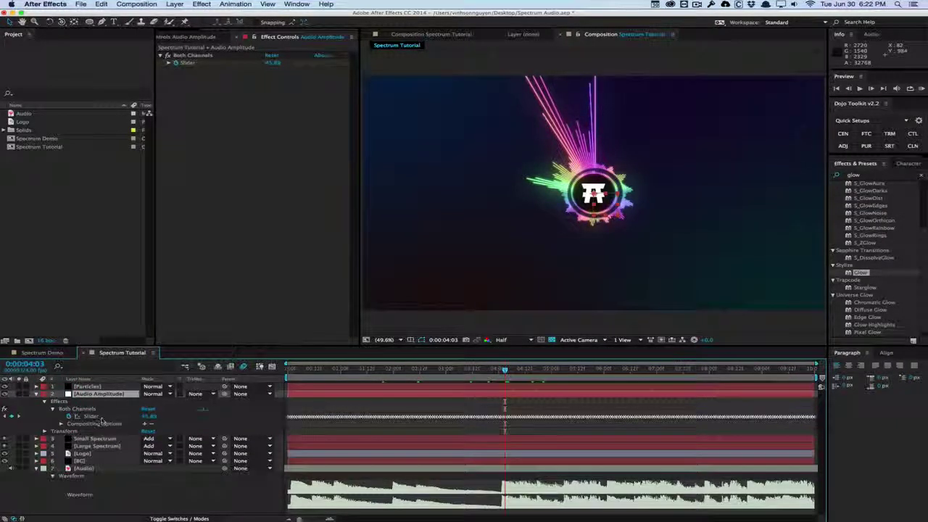
{"action": "left_click", "coordinate": [36, 468]}
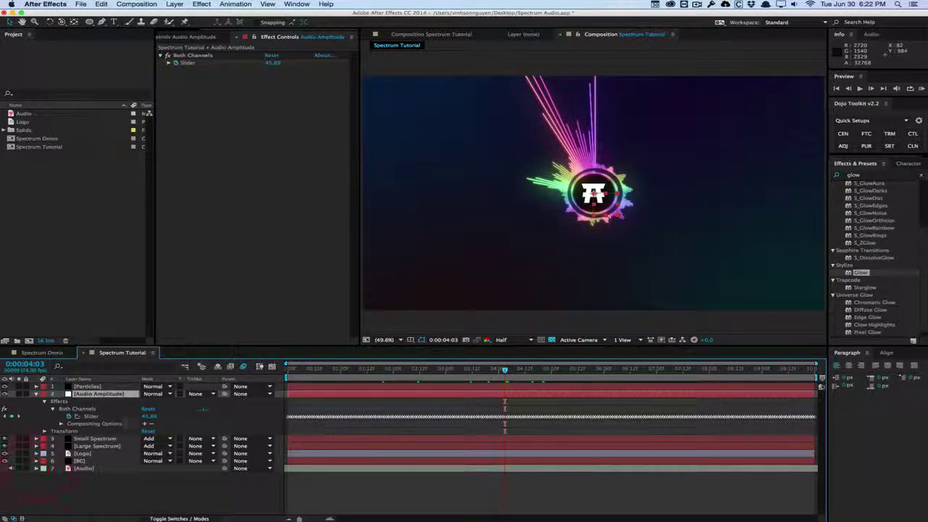
- Add an expression to Particular's Velocity on the Particles layer and enlarge the timeline area
{"action": "left_click", "coordinate": [80, 386]}
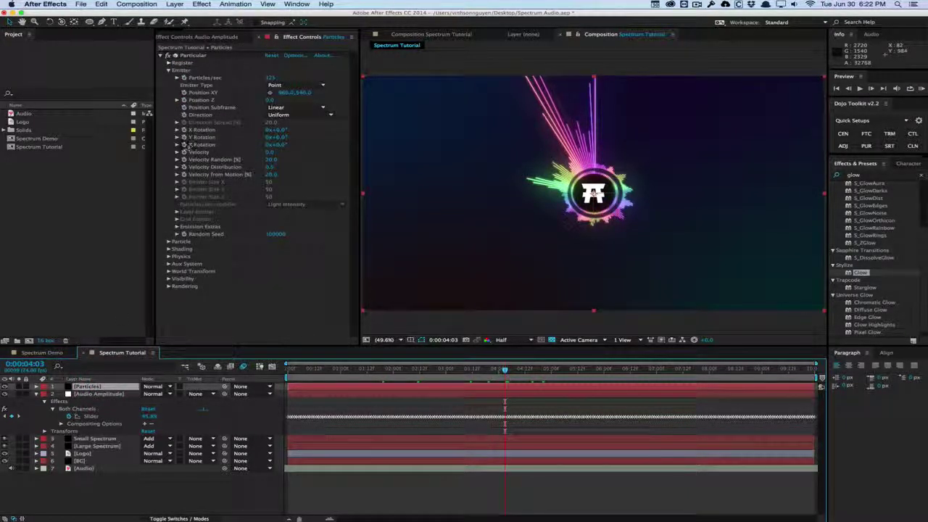
{"action": "left_click", "coordinate": [183, 153], "text": "alt"}
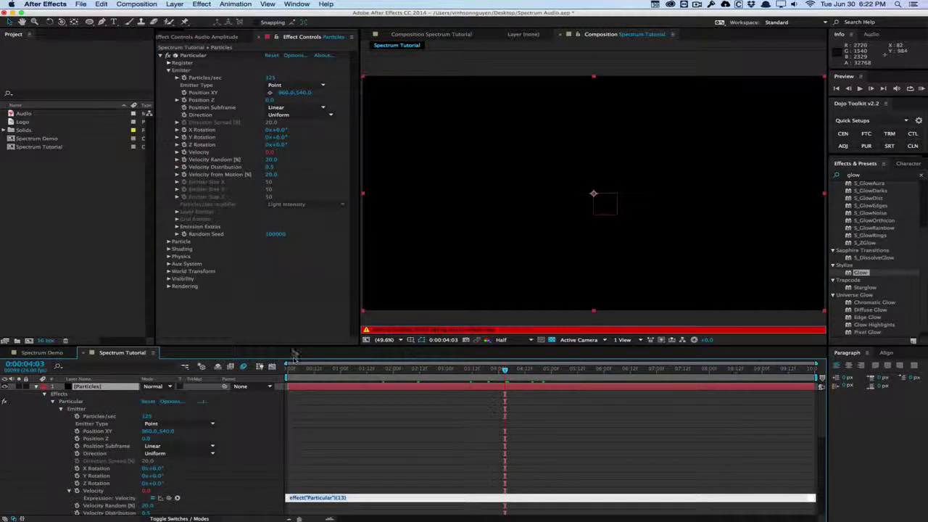
{"action": "left_click_drag", "start_coordinate": [296, 347], "coordinate": [312, 148]}
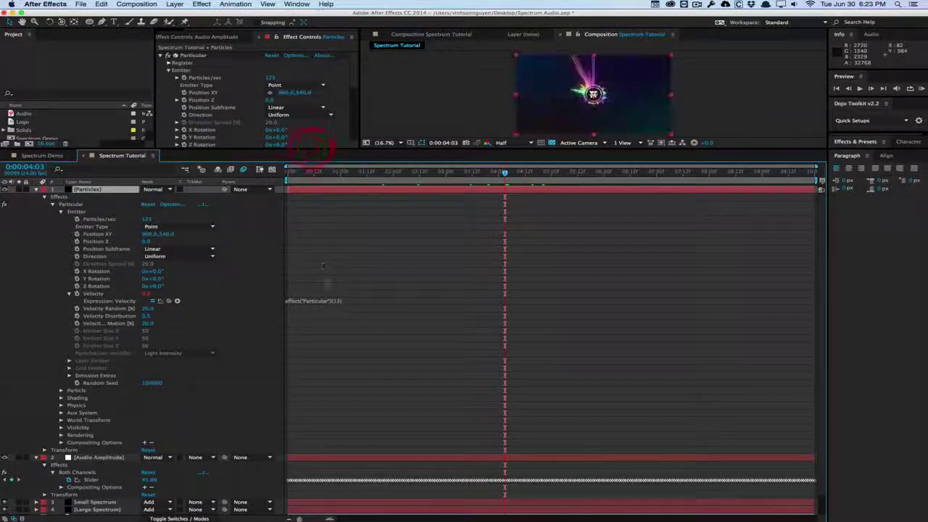
- In Particular's Velocity expression, define the variable amp as the Slider of Both Channels on the Audio Amplitude layer
{"action": "left_click", "coordinate": [331, 302]}
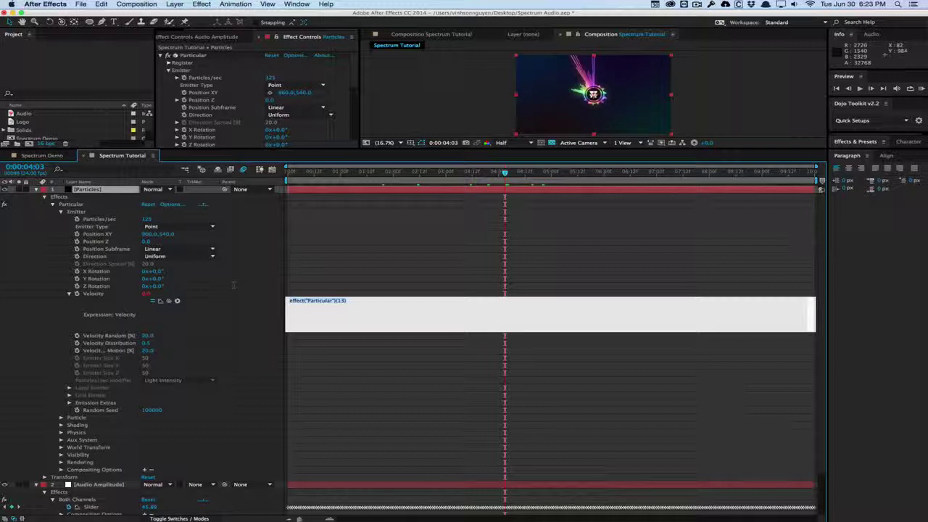
{"action": "type", "text": "if"}
{"action": "left_click_drag", "start_coordinate": [169, 301], "coordinate": [120, 506]}
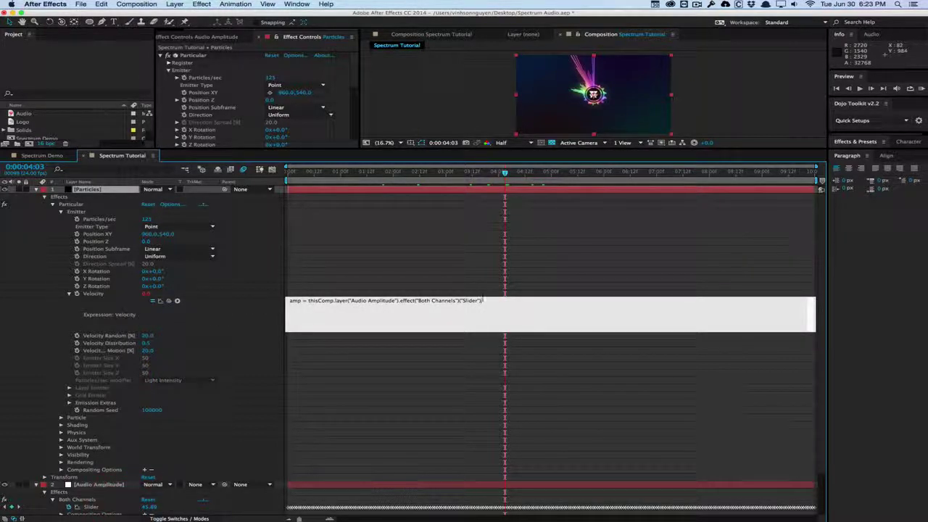
{"action": "type", "text": ";"}
{"action": "key", "text": "Return"}
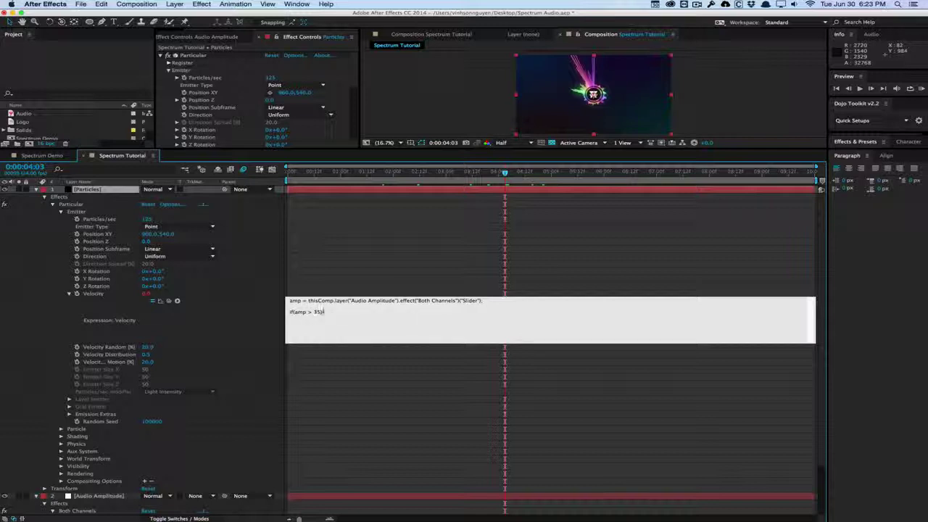
- Complete the Velocity expression with a condition returning 1500 when amp is above 35 and 0 otherwise
{"action": "key", "text": "Return"}
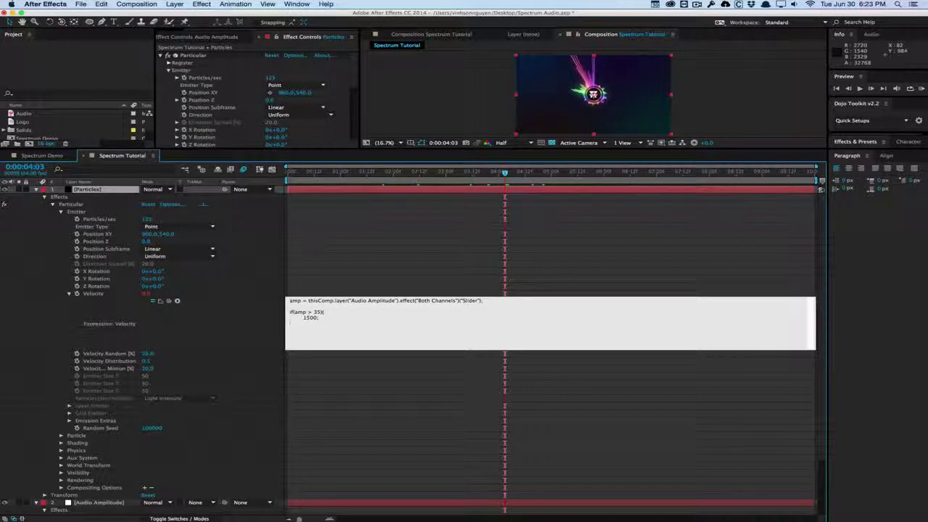
{"action": "key", "text": "Return"}
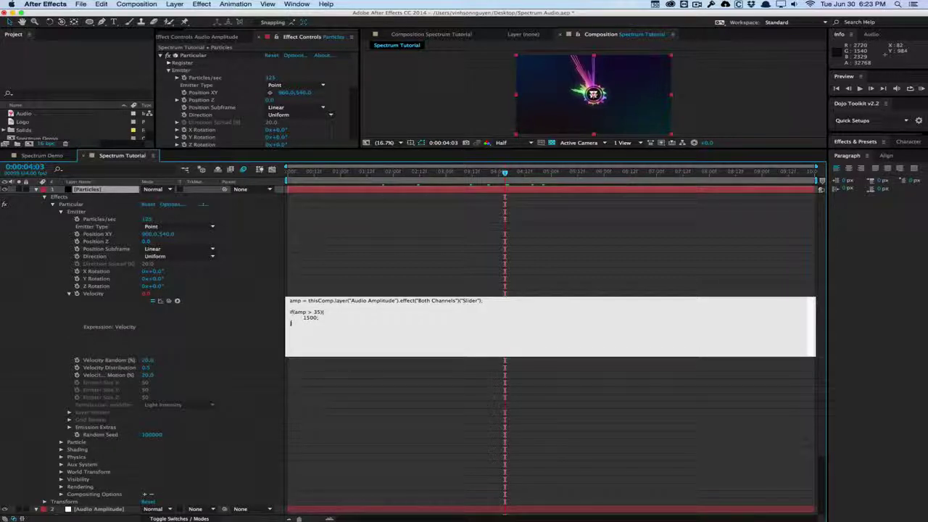
{"action": "type", "text": "} else {"}
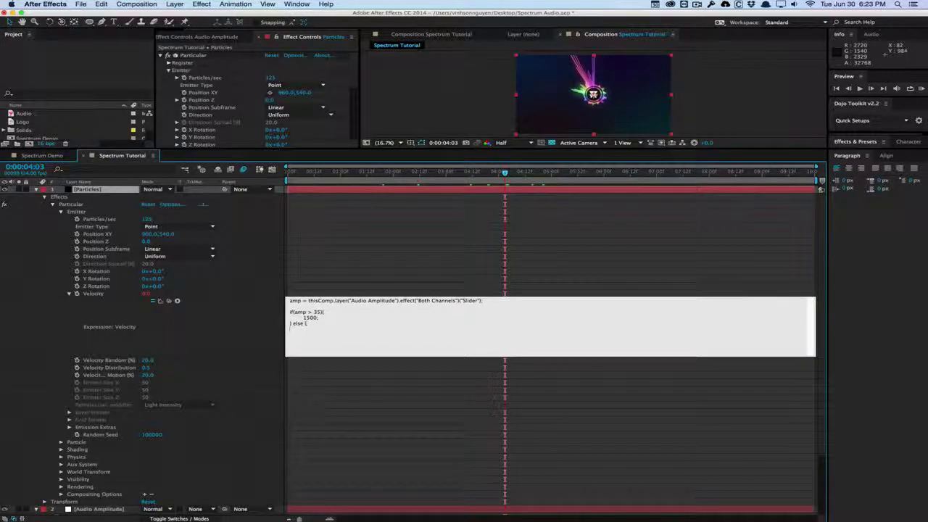
{"action": "key", "text": "Return"}
{"action": "key", "text": "Tab"}
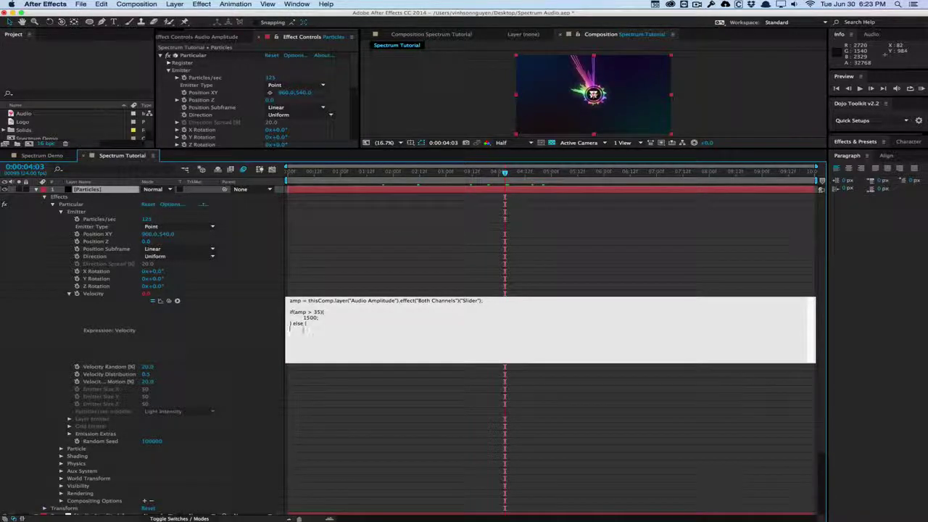
{"action": "type", "text": "0"}
{"action": "key", "text": "Left"}
{"action": "left_click", "coordinate": [339, 270]}
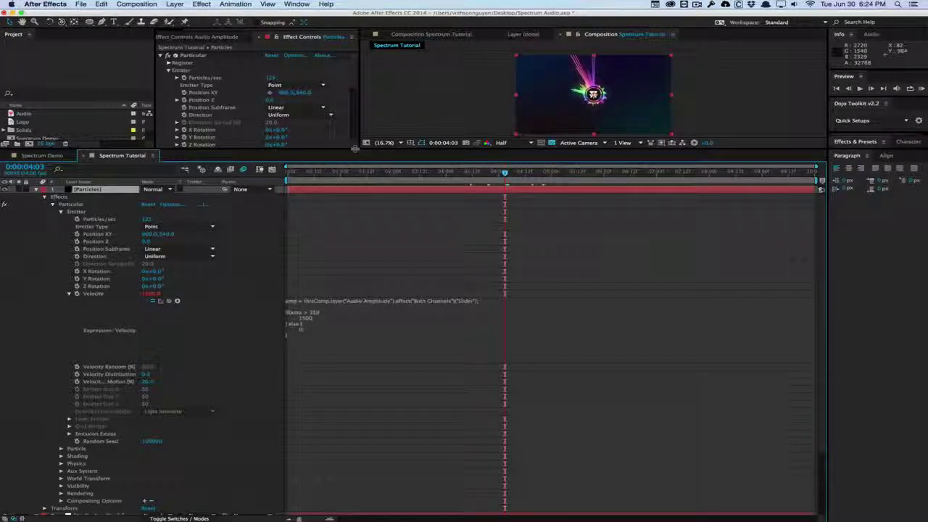
- Check the Both Channels Slider at 0:00:01:00 and shrink the timeline area to enlarge the composition view
{"action": "scroll", "coordinate": [357, 332], "scroll_direction": "down", "scroll_amount": 5}
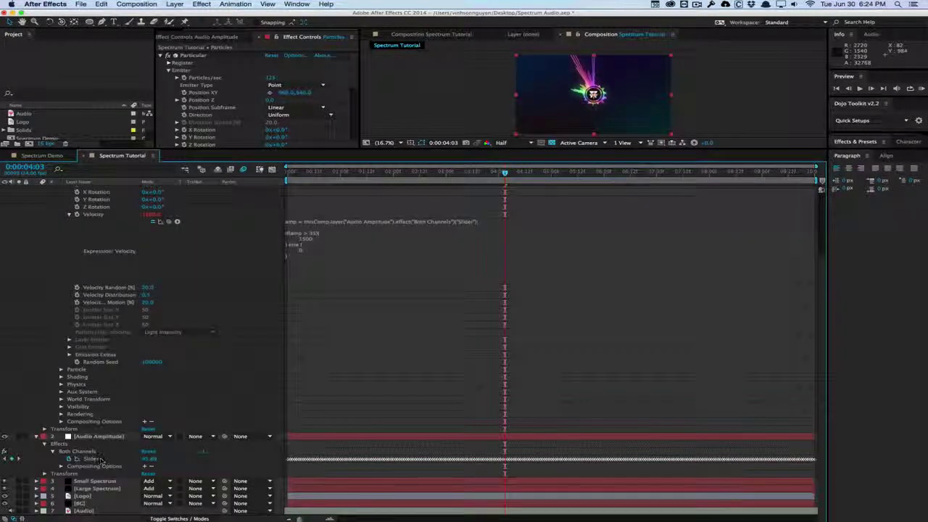
{"action": "left_click", "coordinate": [341, 172]}
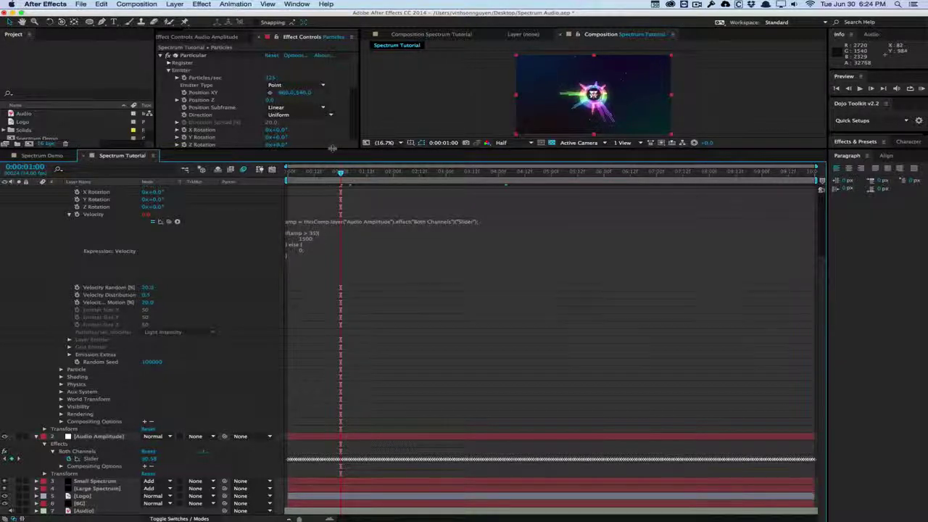
{"action": "left_click_drag", "start_coordinate": [332, 149], "coordinate": [332, 188]}
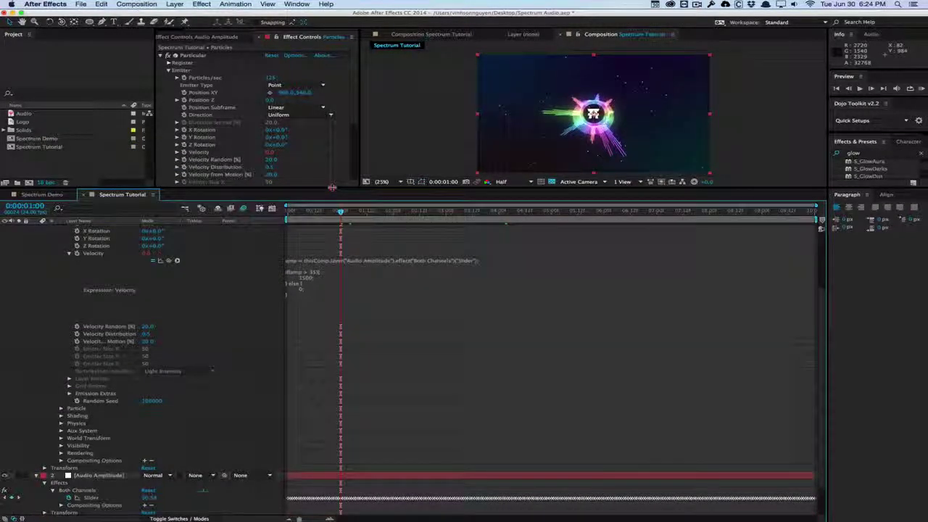
{"action": "left_click", "coordinate": [87, 475]}
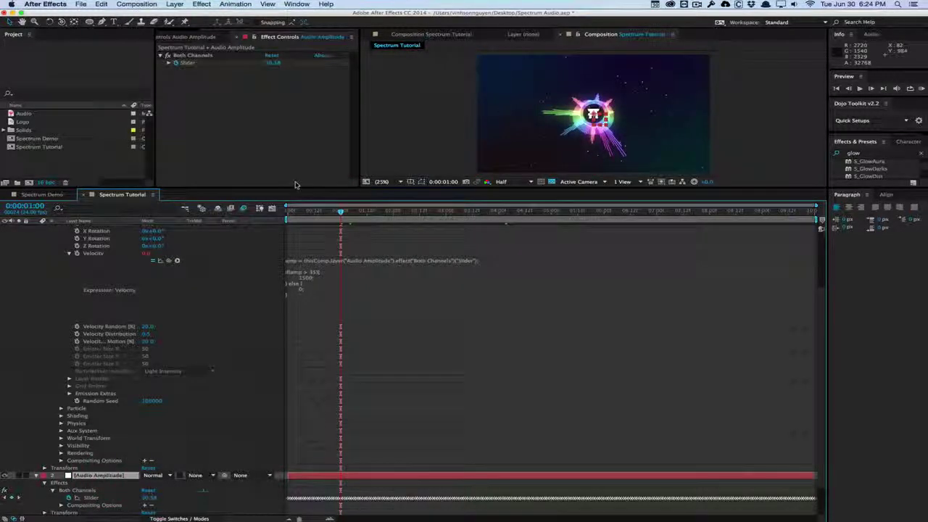
{"action": "left_click_drag", "start_coordinate": [295, 185], "coordinate": [323, 284]}
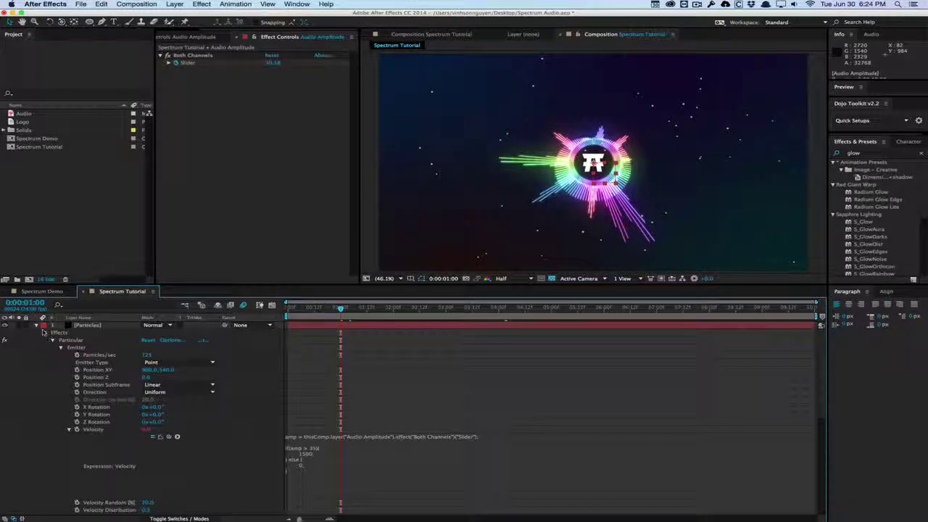
- Collapse the Particles layer's effects, move to 0:00:02:08 and reveal the Audio layer's waveform
{"action": "left_click", "coordinate": [44, 332]}
{"action": "left_click_drag", "start_coordinate": [346, 308], "coordinate": [413, 303]}
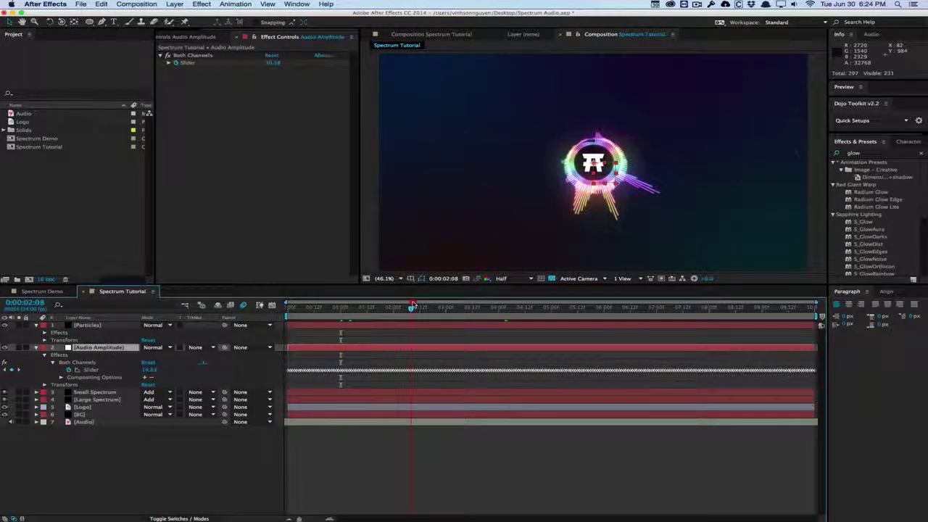
{"action": "left_click", "coordinate": [97, 422]}
{"action": "key", "text": "l"}
{"action": "key", "text": "l"}
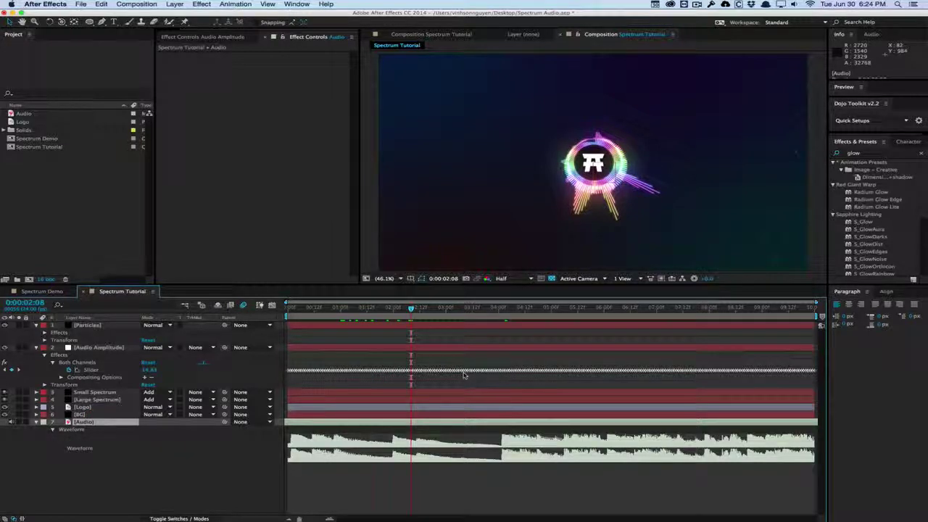
- Compare the particles with the Slider and waveform from 0:00:04:02 to 0:00:04:07, at 0:00:05:12 and at 0:00:04:21
{"action": "left_click", "coordinate": [492, 309]}
{"action": "left_click_drag", "start_coordinate": [500, 308], "coordinate": [502, 308]}
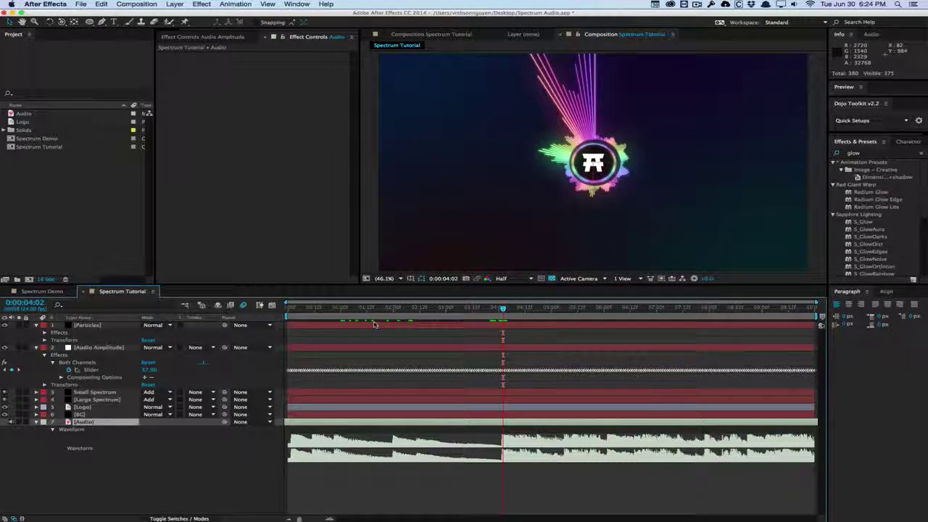
{"action": "key", "text": "Page_Down"}
{"action": "key", "text": "Page_Down"}
{"action": "key", "text": "Page_Down"}
{"action": "key", "text": "Page_Down"}
{"action": "key", "text": "Page_Down"}
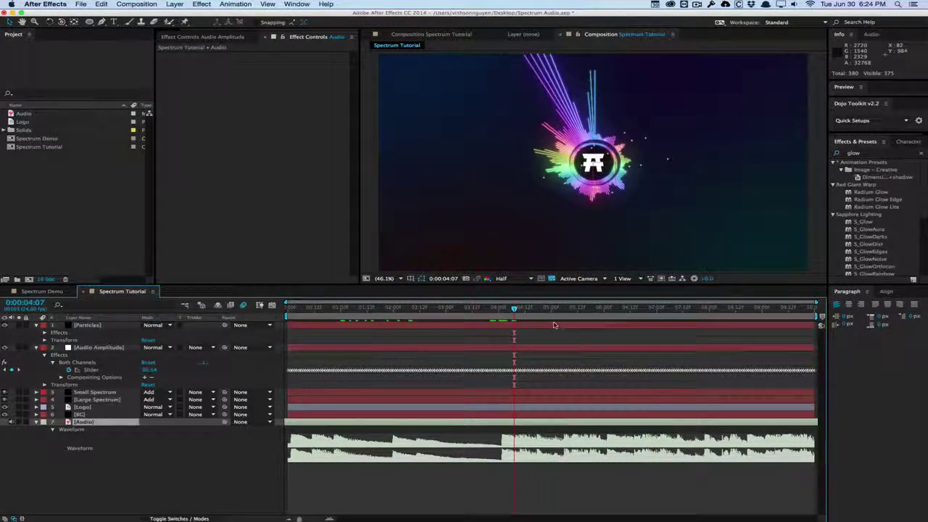
{"action": "left_click_drag", "start_coordinate": [535, 307], "coordinate": [577, 307]}
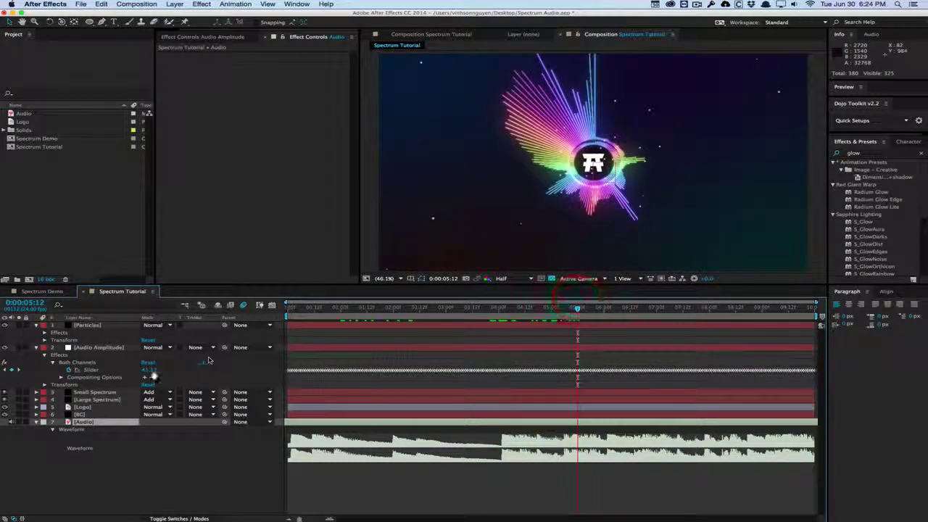
{"action": "left_click", "coordinate": [544, 307]}
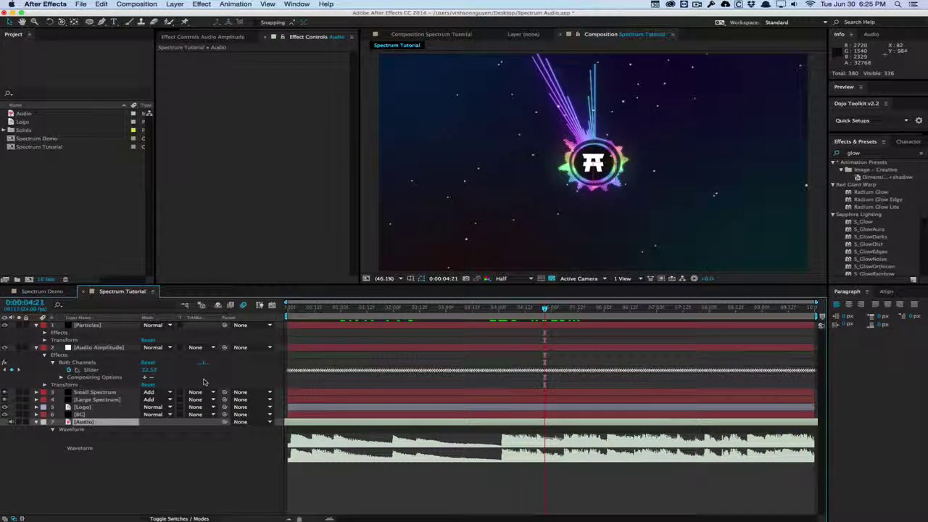
- Show the Particles layer's Velocity expression and change its amp threshold to 40
{"action": "left_click", "coordinate": [111, 348]}
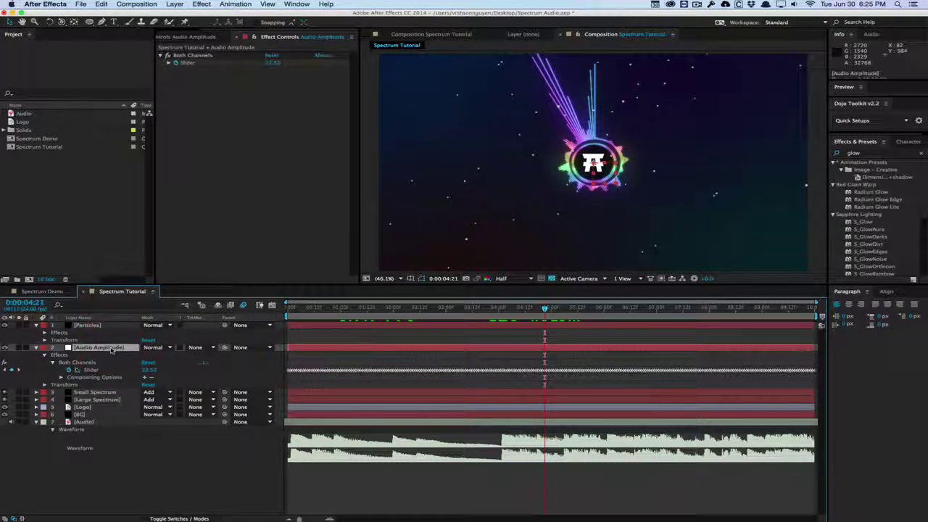
{"action": "left_click", "coordinate": [109, 326]}
{"action": "key", "text": "u"}
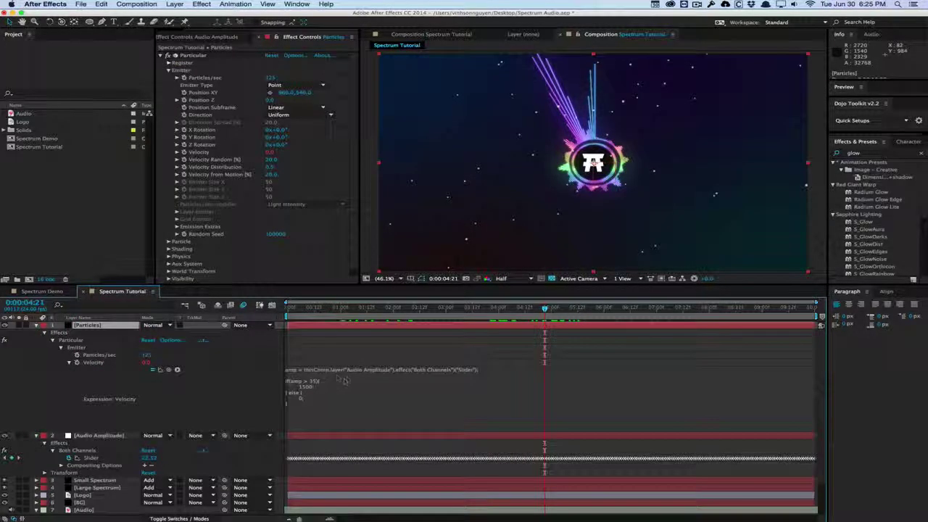
{"action": "left_click", "coordinate": [317, 381]}
{"action": "type", "text": "35"}
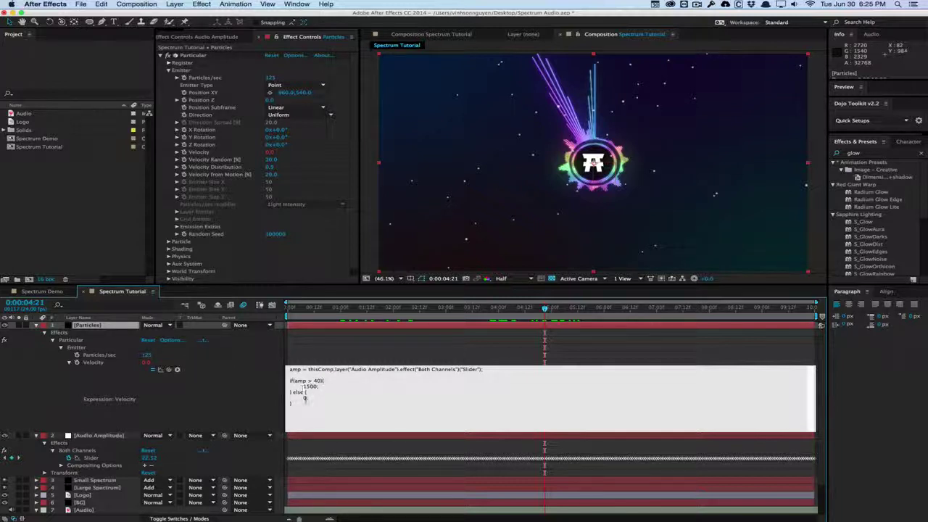
{"action": "left_click", "coordinate": [311, 260]}
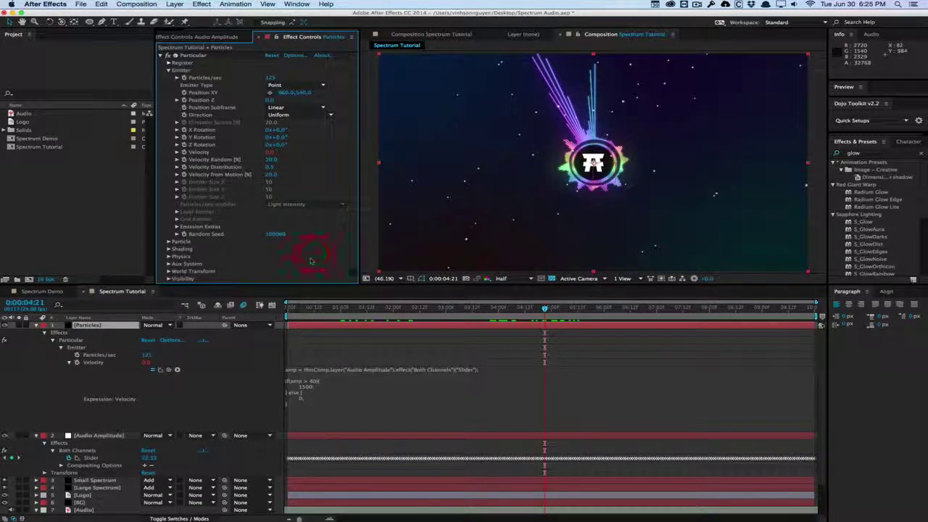
- Preview the animation and inspect the particles at 0:00:02:06 and 0:00:01:10
{"action": "key", "text": "space"}
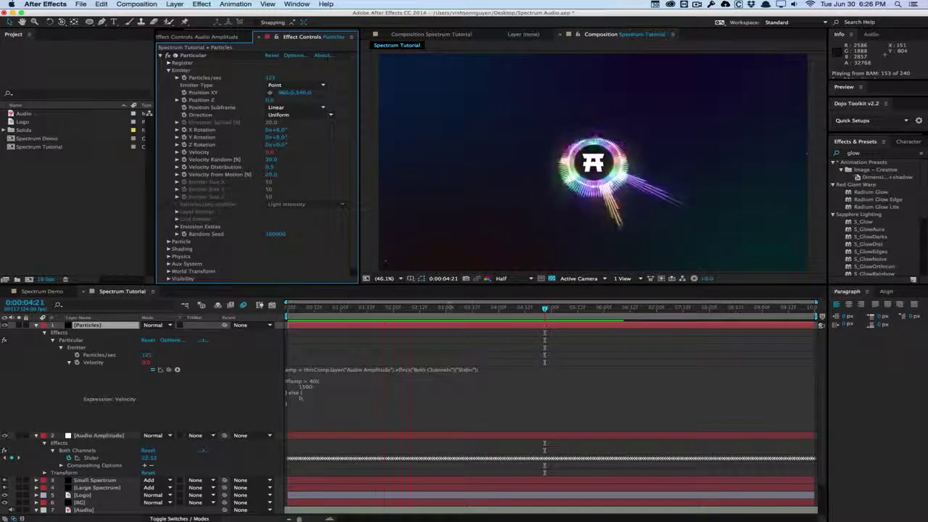
{"action": "left_click", "coordinate": [439, 312]}
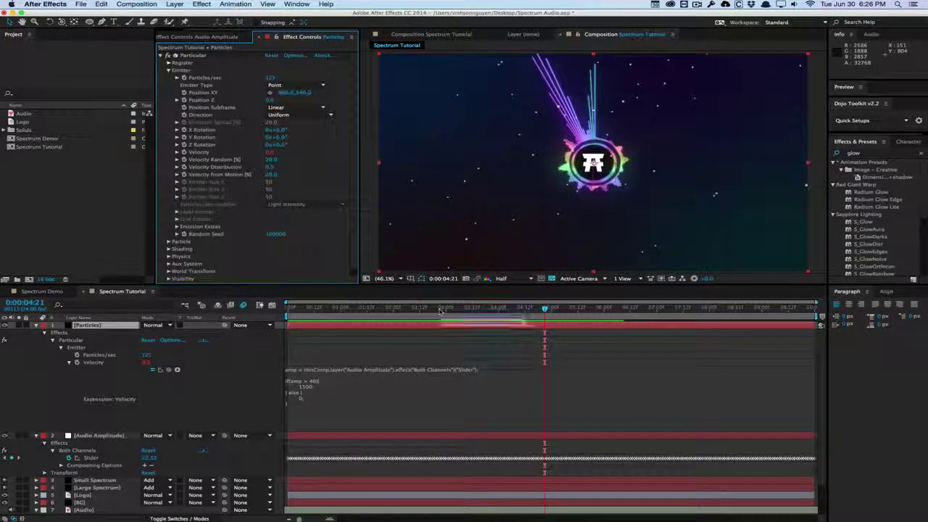
{"action": "left_click", "coordinate": [539, 307]}
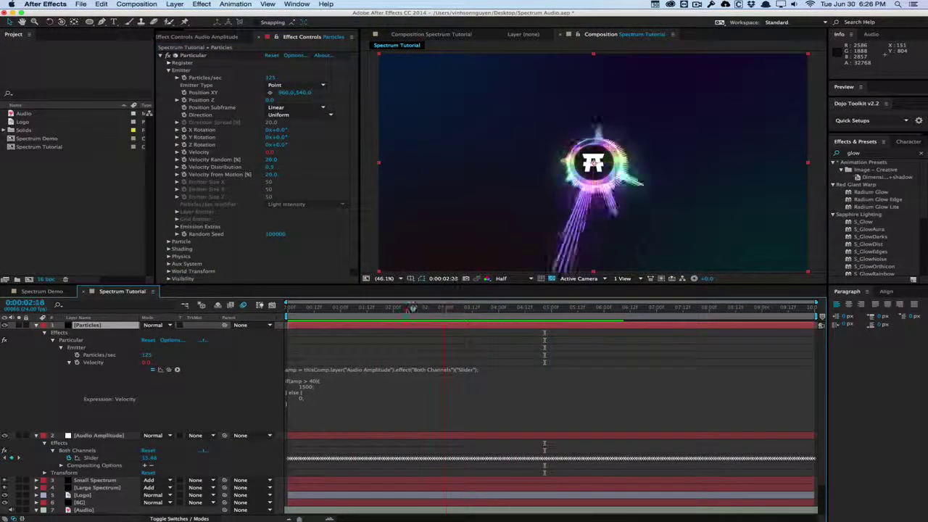
{"action": "left_click", "coordinate": [406, 307]}
{"action": "left_click_drag", "start_coordinate": [871, 75], "coordinate": [874, 69]}
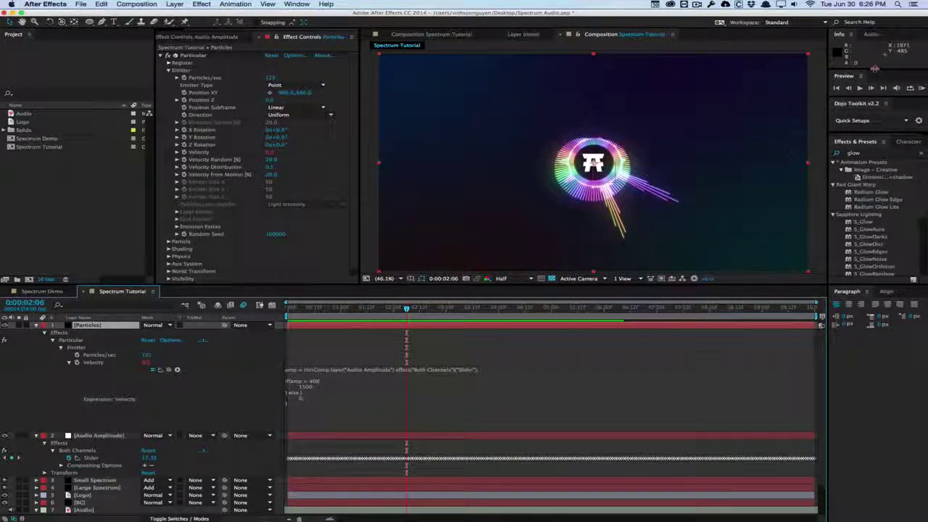
{"action": "left_click", "coordinate": [355, 308]}
{"action": "left_click", "coordinate": [363, 308]}
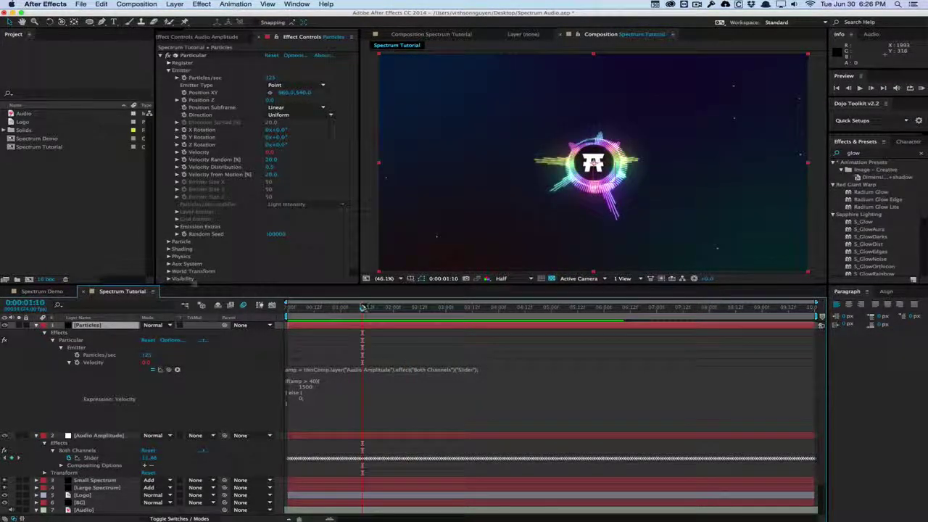
- Expand Particular's Aux System and set its Emit option to Continously
{"action": "scroll", "coordinate": [214, 259], "scroll_direction": "down", "scroll_amount": 1}
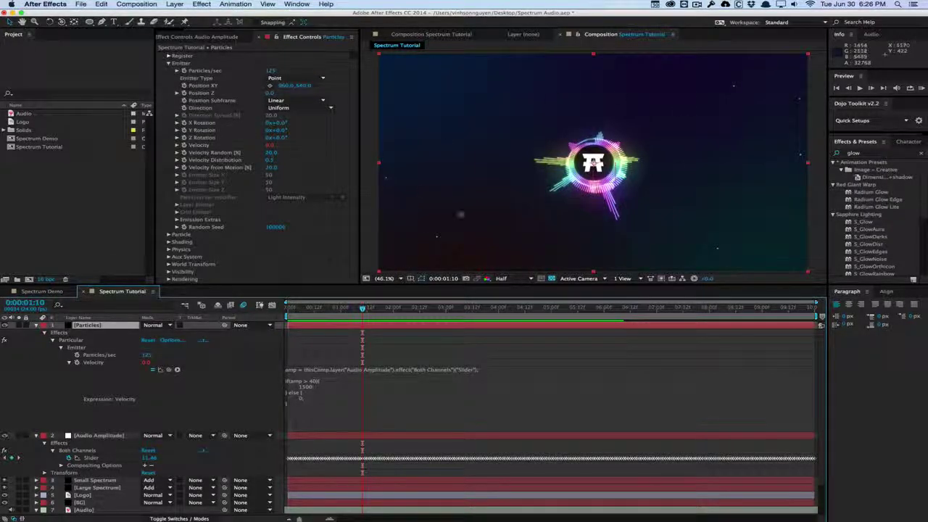
{"action": "left_click", "coordinate": [168, 257]}
{"action": "scroll", "coordinate": [227, 246], "scroll_direction": "down", "scroll_amount": 5}
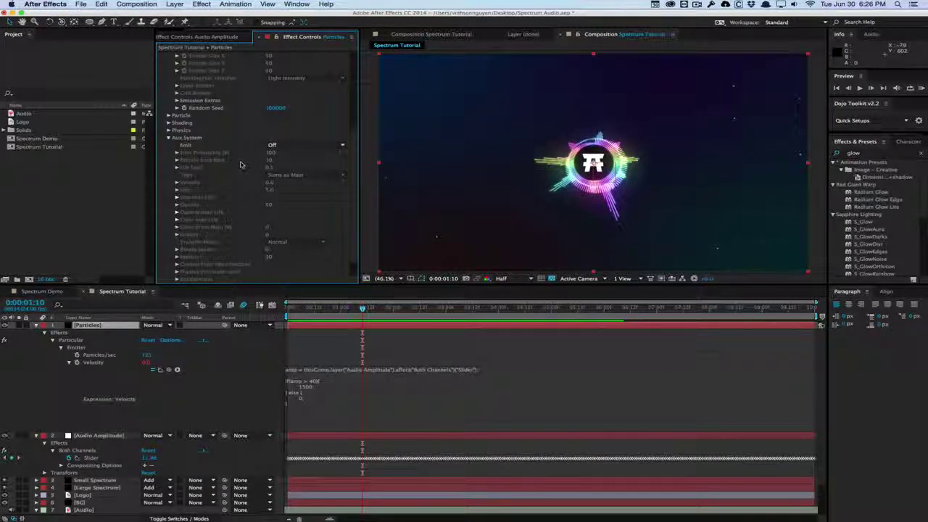
{"action": "left_click", "coordinate": [290, 144]}
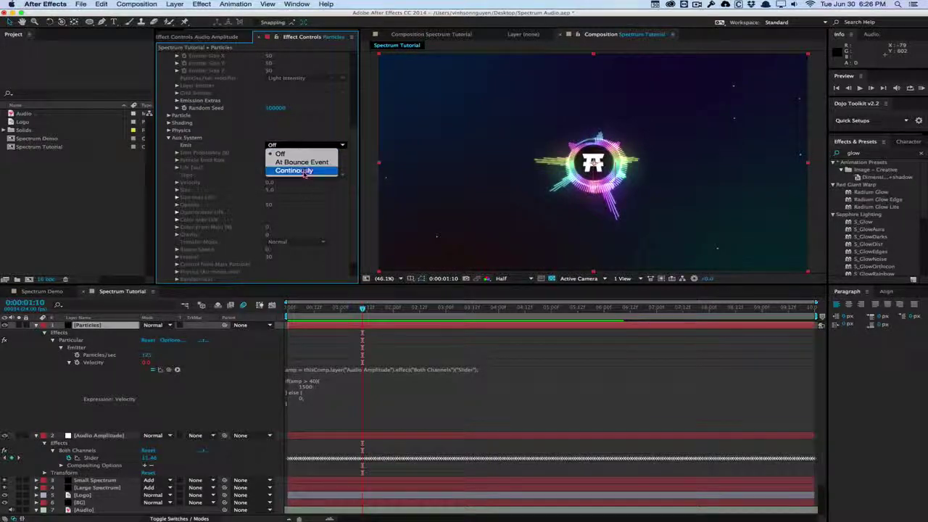
{"action": "left_click", "coordinate": [306, 169]}
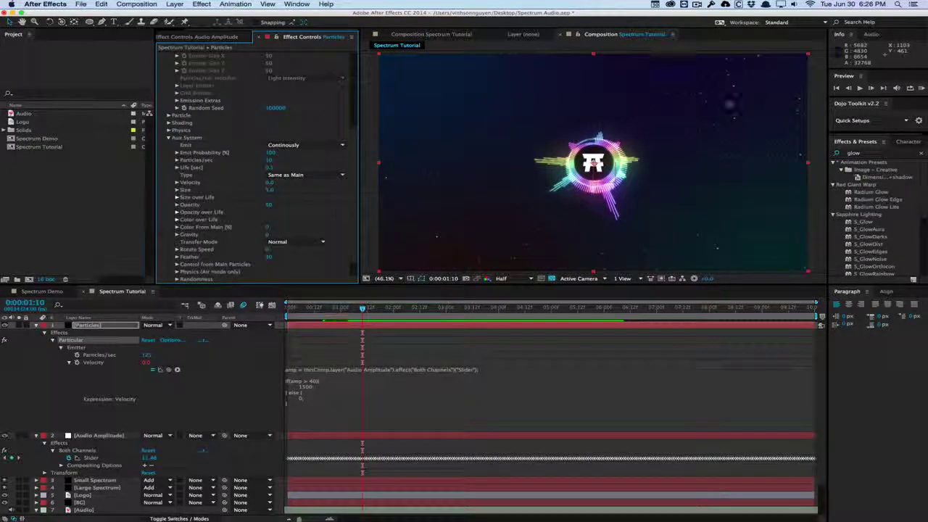
- Set the Aux System's Life to 0.2 seconds and raise its Particles/sec to about 191
{"action": "scroll", "coordinate": [325, 205], "scroll_direction": "down", "scroll_amount": 3}
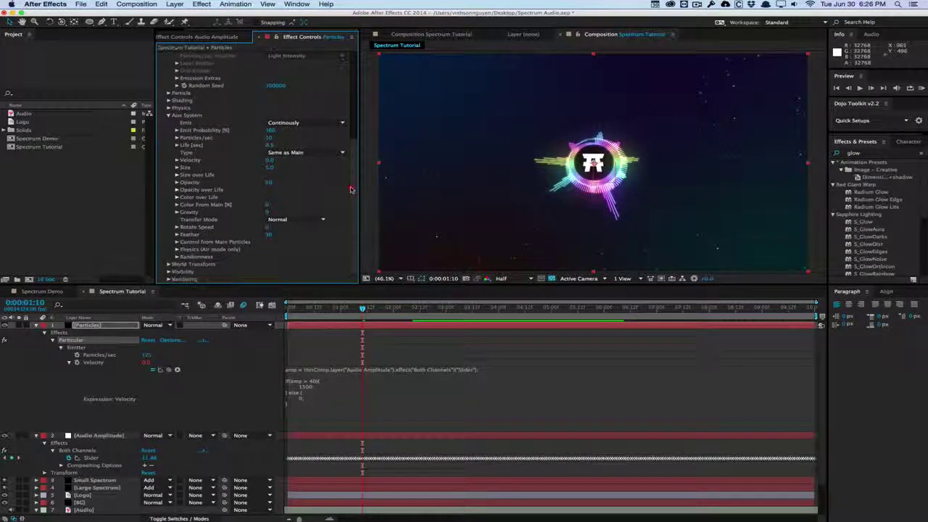
{"action": "left_click", "coordinate": [269, 147]}
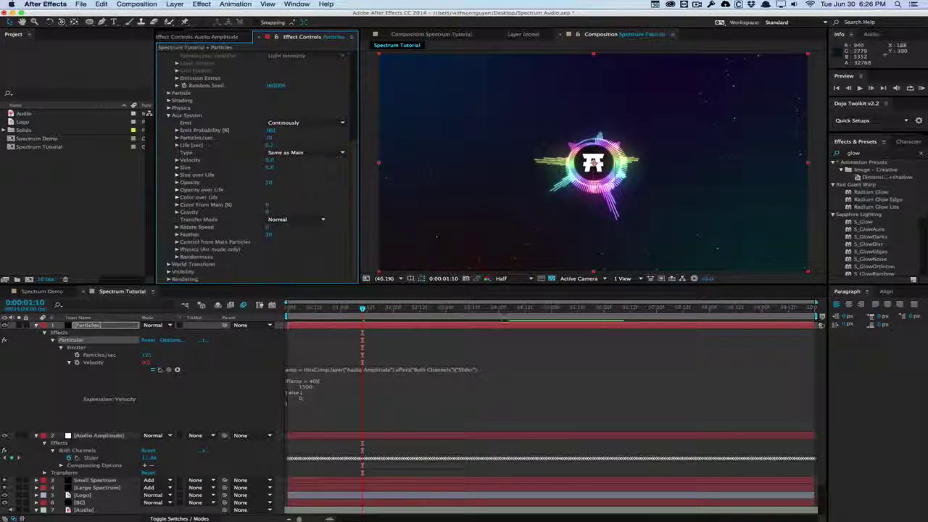
{"action": "left_click", "coordinate": [270, 145]}
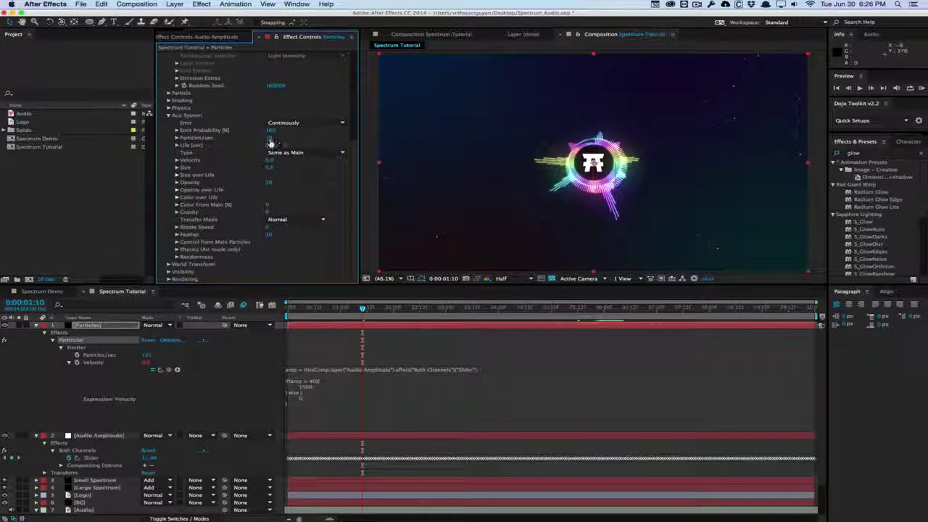
{"action": "type", "text": "0"}
{"action": "key", "text": "Return"}
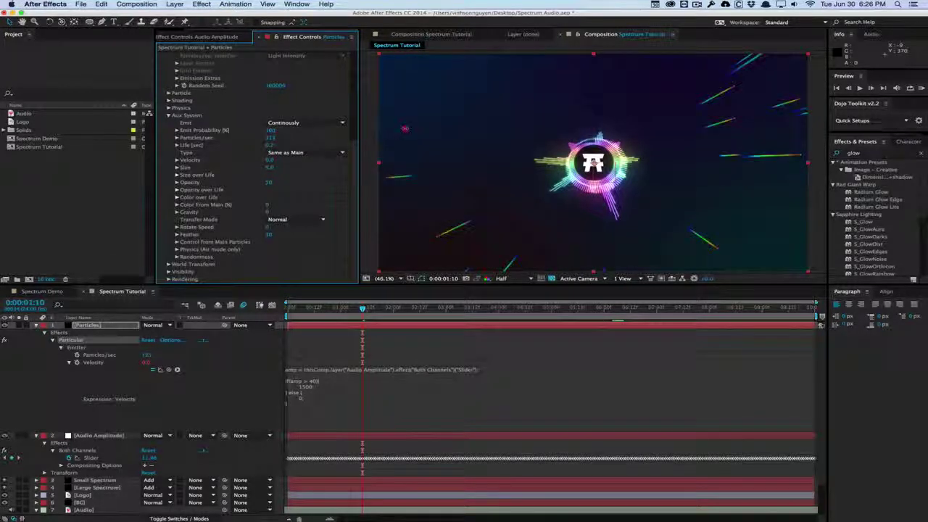
{"action": "left_click_drag", "start_coordinate": [348, 134], "coordinate": [324, 136]}
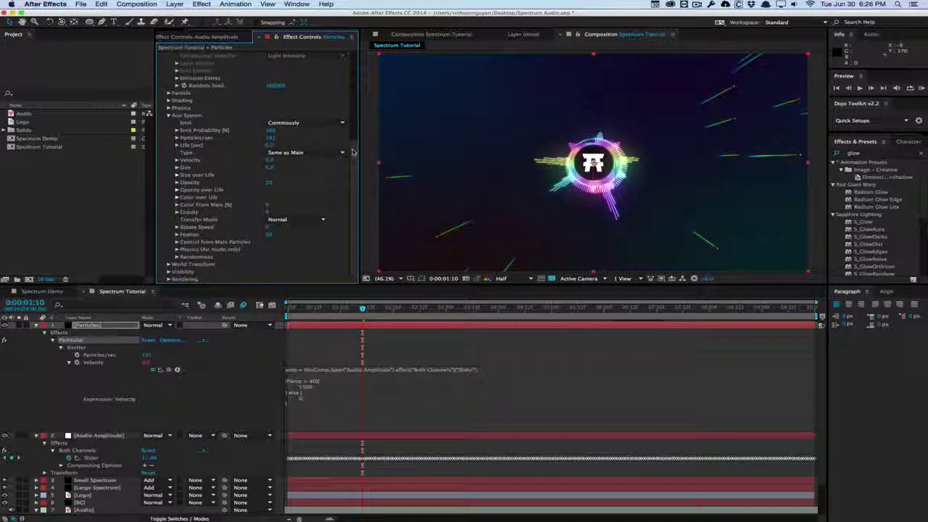
- Expand the Aux System's Color over Life and change the gradient's first colour stop to pink FF0095
{"action": "left_click", "coordinate": [177, 198]}
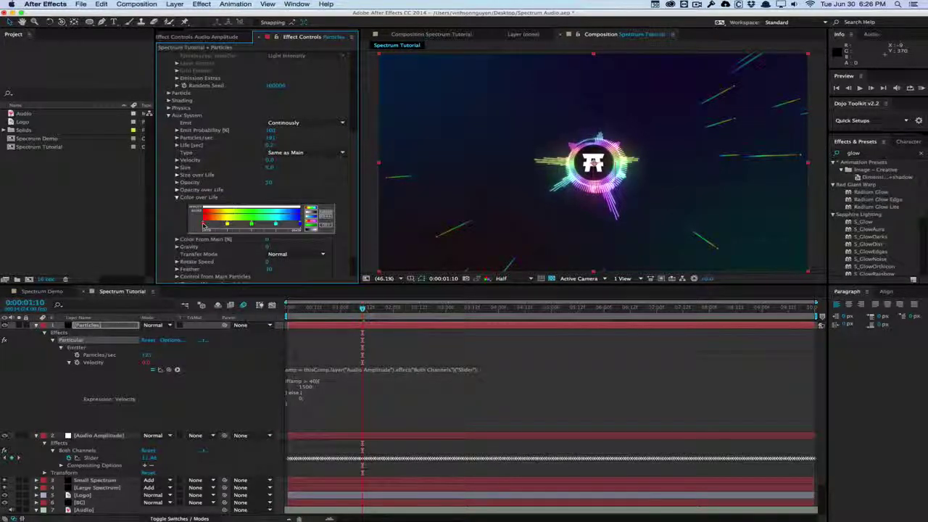
{"action": "double_click", "coordinate": [205, 224]}
{"action": "left_click", "coordinate": [282, 189]}
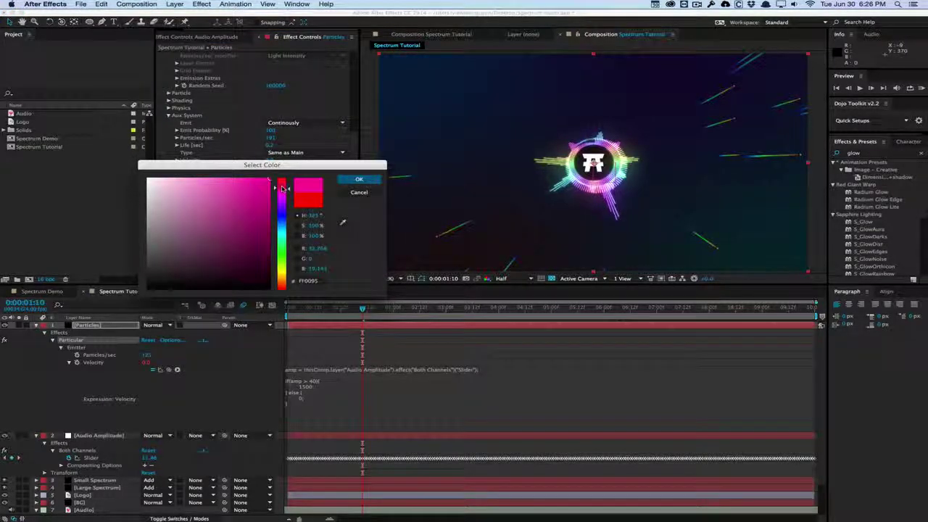
{"action": "left_click", "coordinate": [358, 180]}
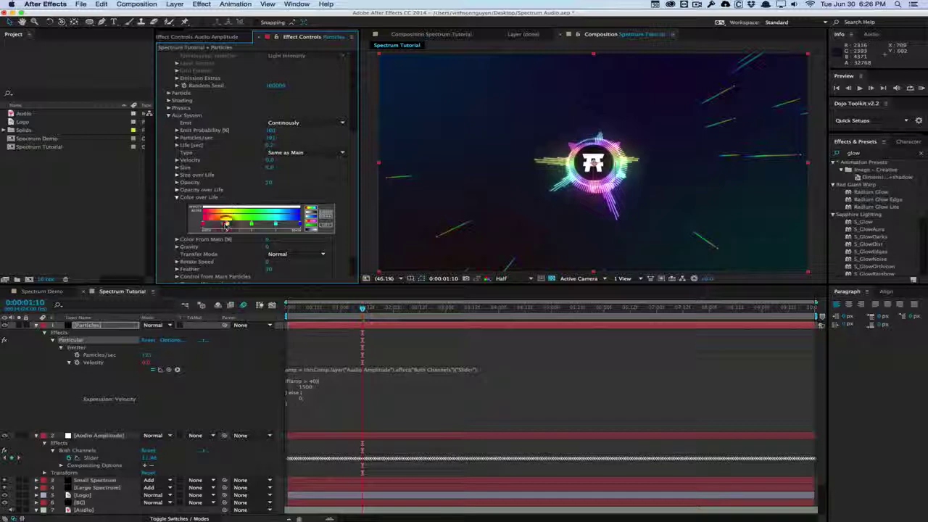
- Change the gradient's green stop to 00FFA9 and shift the intermediate colour stops toward the start of life, checking the trails in a preview
{"action": "double_click", "coordinate": [251, 224]}
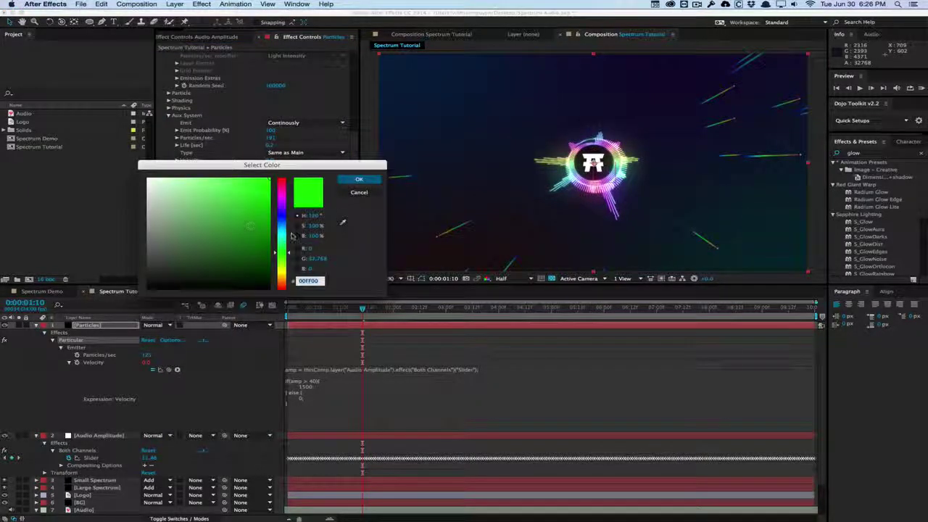
{"action": "left_click", "coordinate": [288, 239]}
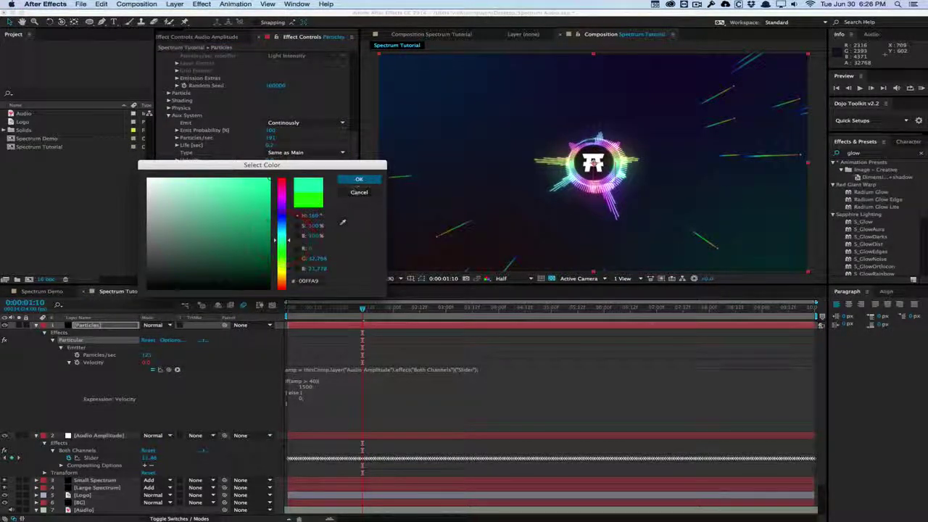
{"action": "left_click", "coordinate": [359, 179]}
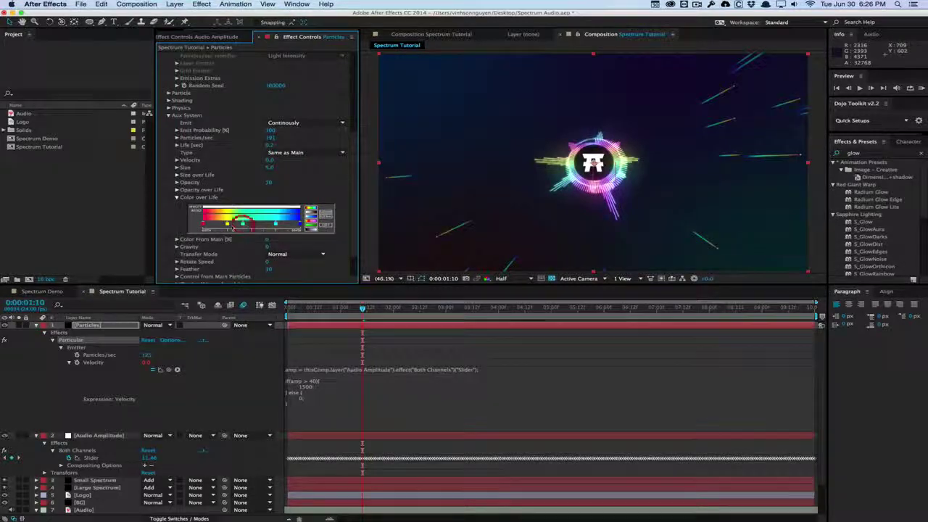
{"action": "left_click_drag", "start_coordinate": [227, 224], "coordinate": [215, 224]}
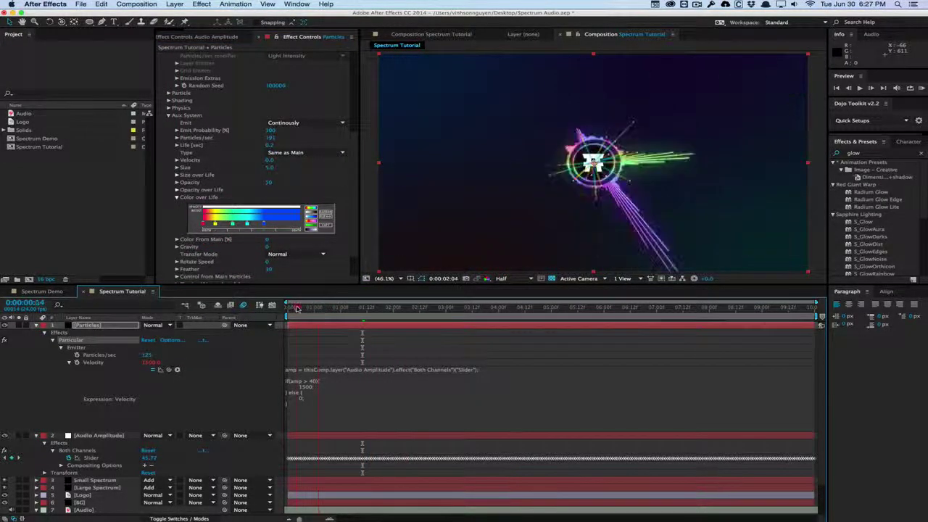
{"action": "key", "text": "space"}
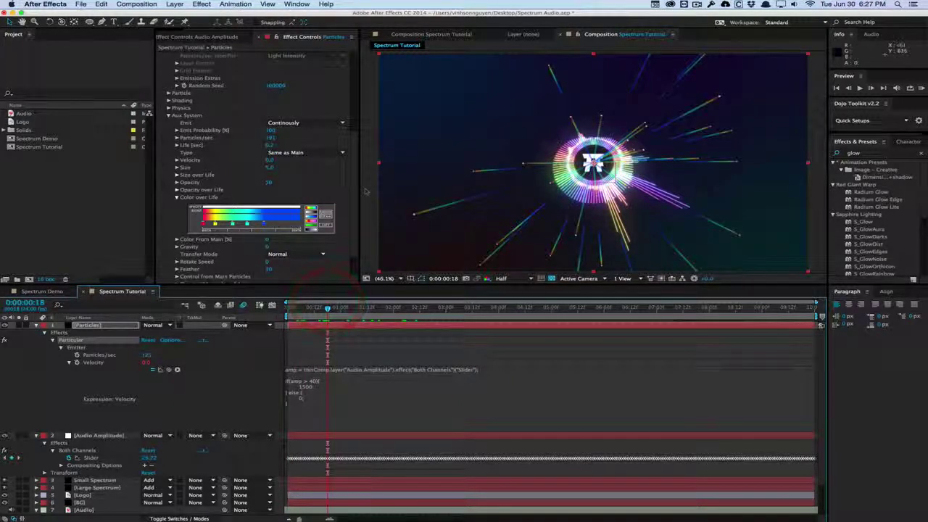
- Set the Aux System's Transfer Mode and the Particles layer's blending mode to Add
{"action": "scroll", "coordinate": [351, 203], "scroll_direction": "down", "scroll_amount": 3}
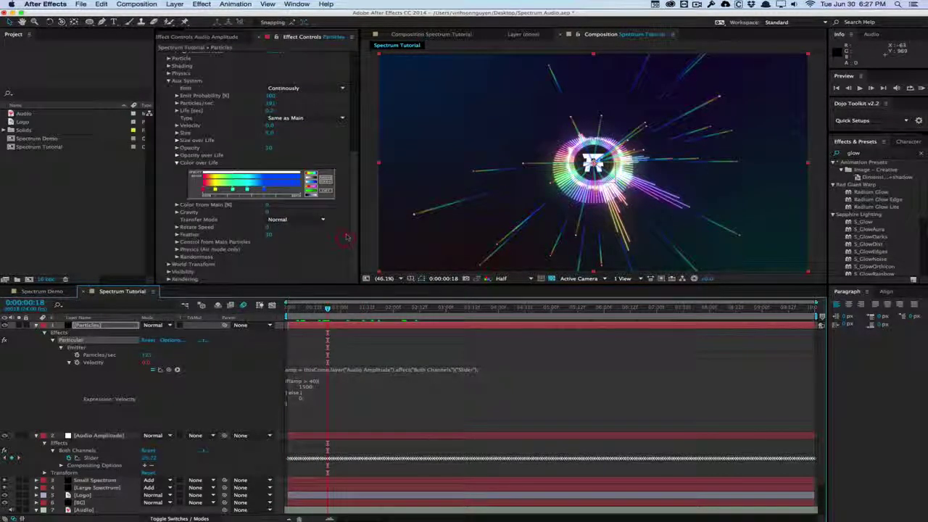
{"action": "left_click", "coordinate": [308, 219]}
{"action": "left_click", "coordinate": [295, 236]}
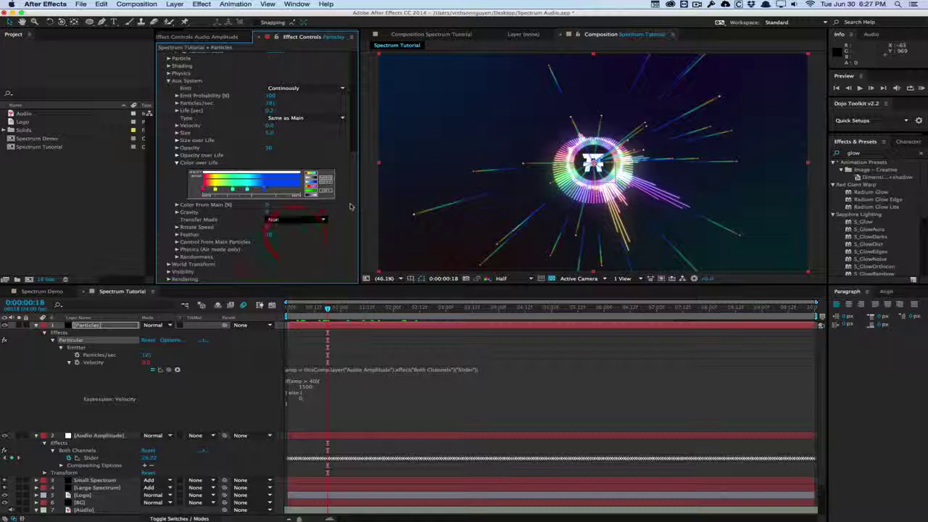
{"action": "left_click_drag", "start_coordinate": [353, 207], "coordinate": [353, 226]}
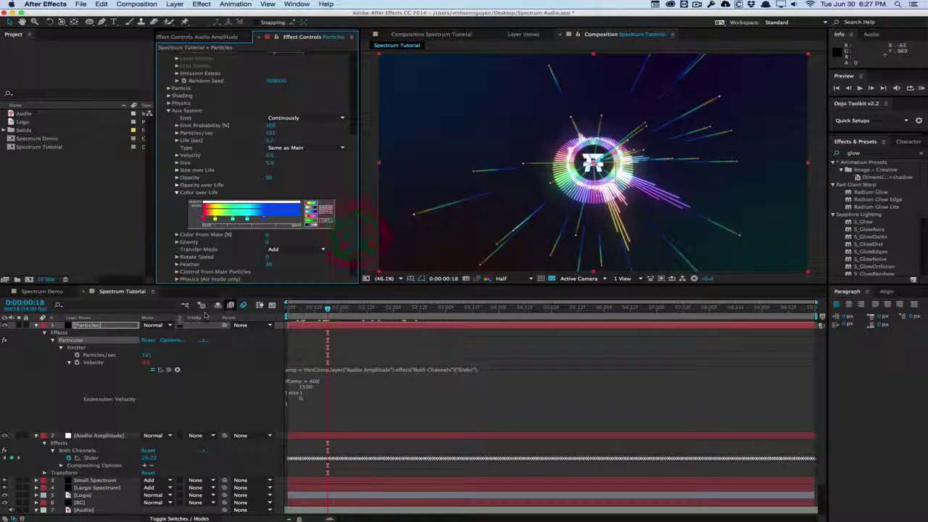
{"action": "left_click", "coordinate": [151, 324]}
{"action": "left_click", "coordinate": [161, 255]}
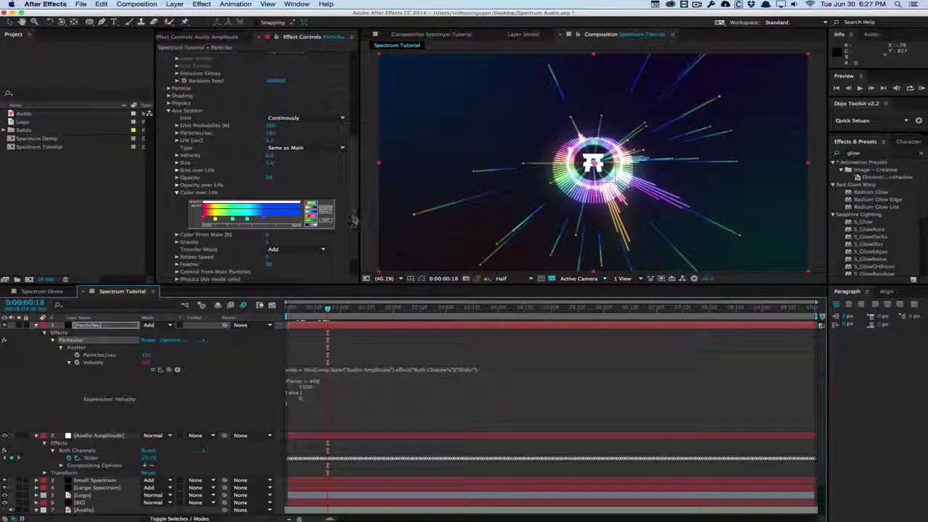
- Set the Aux System's Opacity to 100 and its Size to 3
{"action": "left_click_drag", "start_coordinate": [354, 220], "coordinate": [354, 213]}
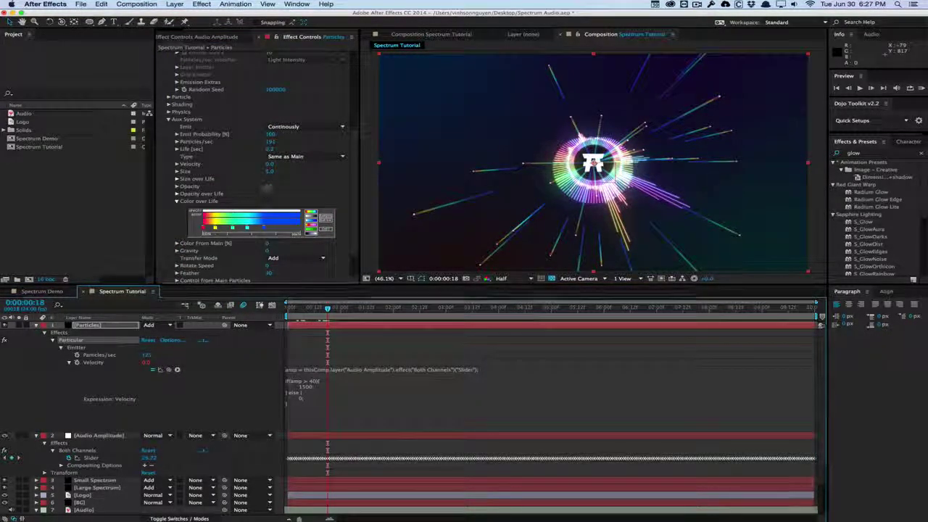
{"action": "left_click", "coordinate": [267, 188]}
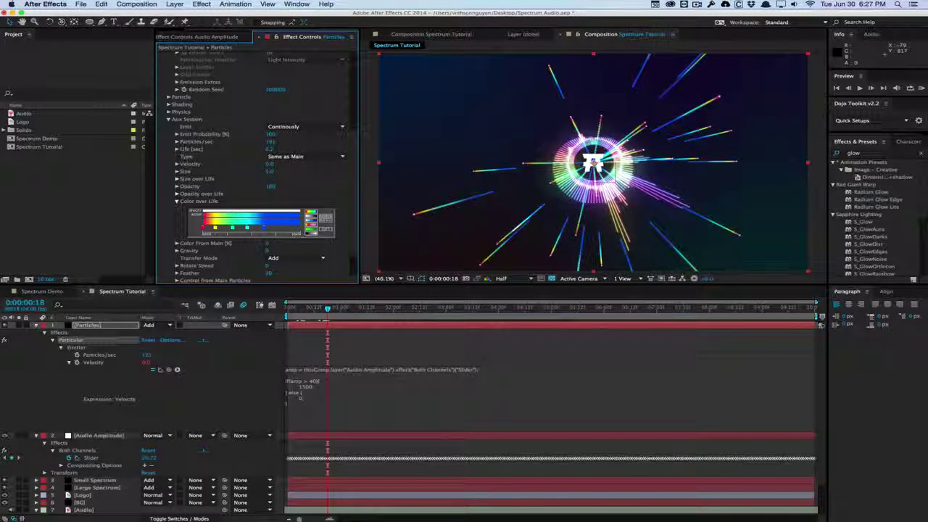
{"action": "left_click", "coordinate": [269, 172]}
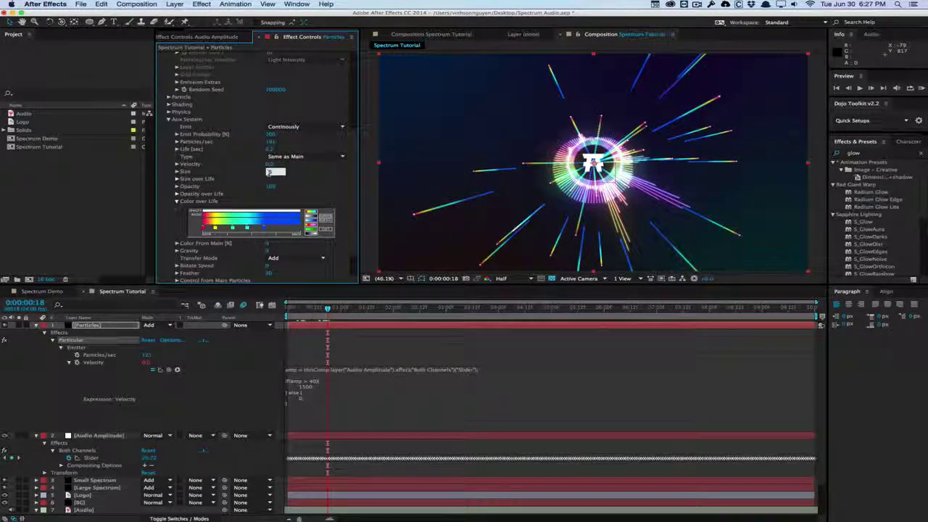
{"action": "type", "text": "3"}
{"action": "key", "text": "Return"}
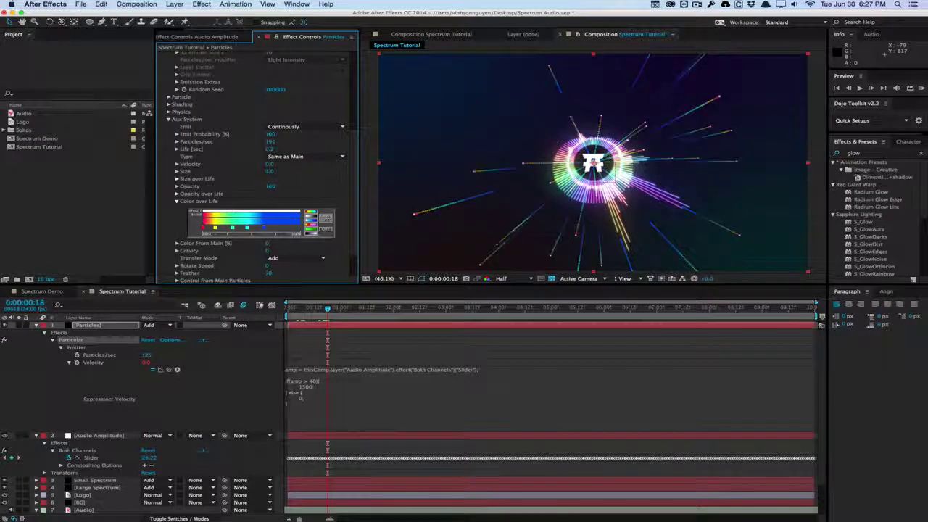
- Adjust the Aux System's Size to slightly above 3 and increase its Particles/sec to about 293
{"action": "left_click", "coordinate": [269, 172]}
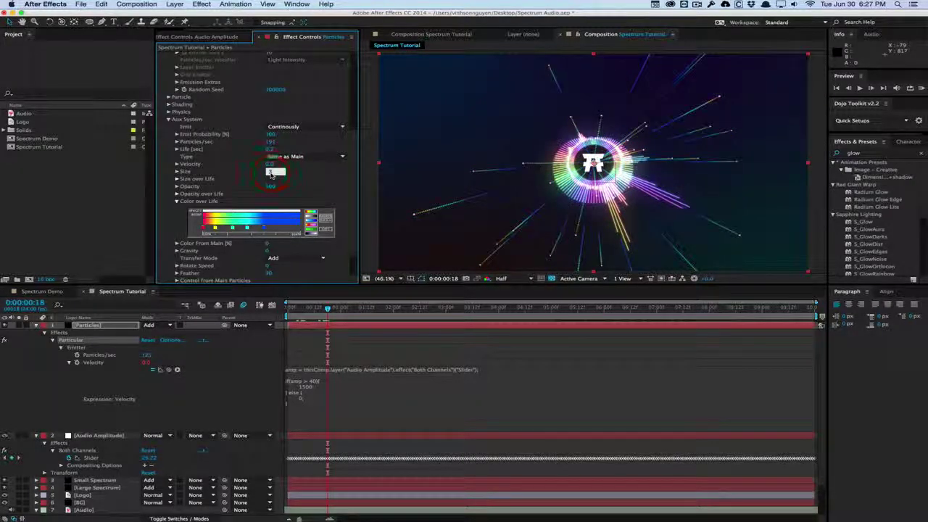
{"action": "key", "text": "Return"}
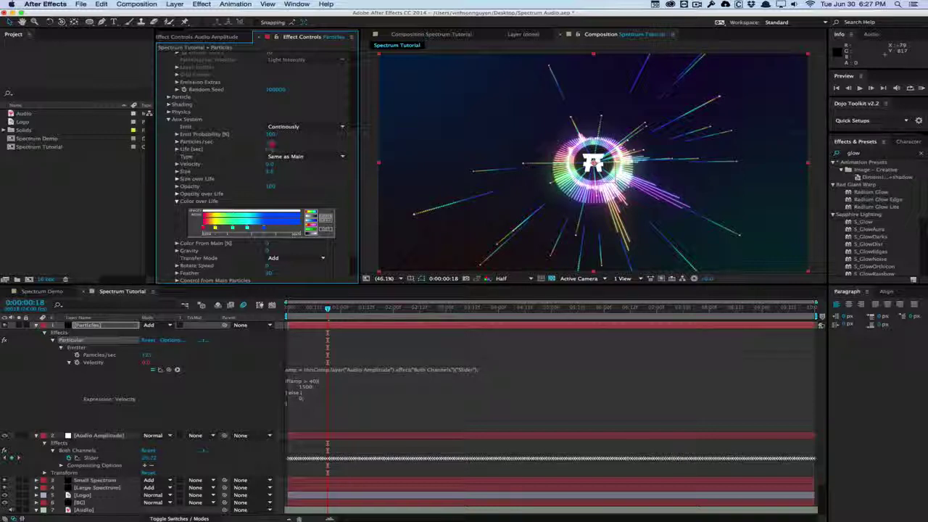
{"action": "left_click_drag", "start_coordinate": [280, 141], "coordinate": [309, 134]}
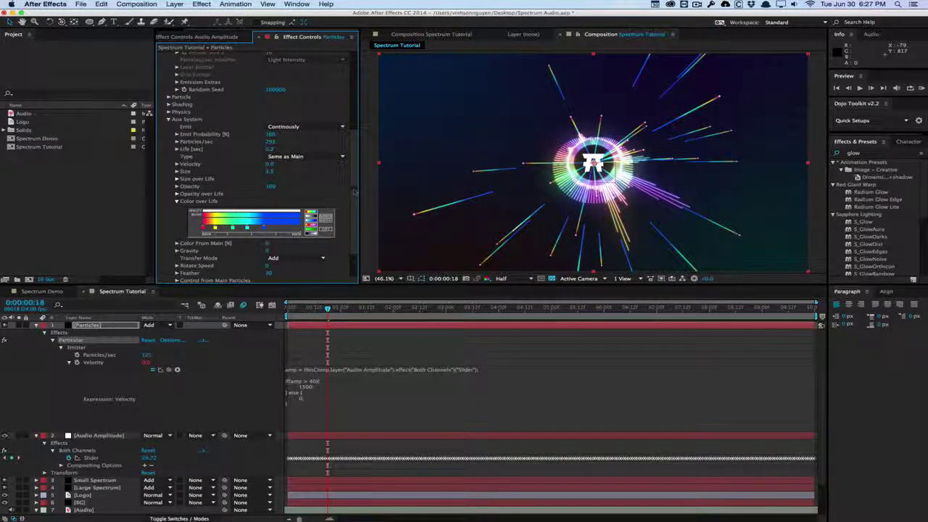
- Apply the Stylize Glow effect to the Particles layer, with a Glow Threshold of 100% and a larger Glow Radius
{"action": "scroll", "coordinate": [348, 218], "scroll_direction": "down", "scroll_amount": 2}
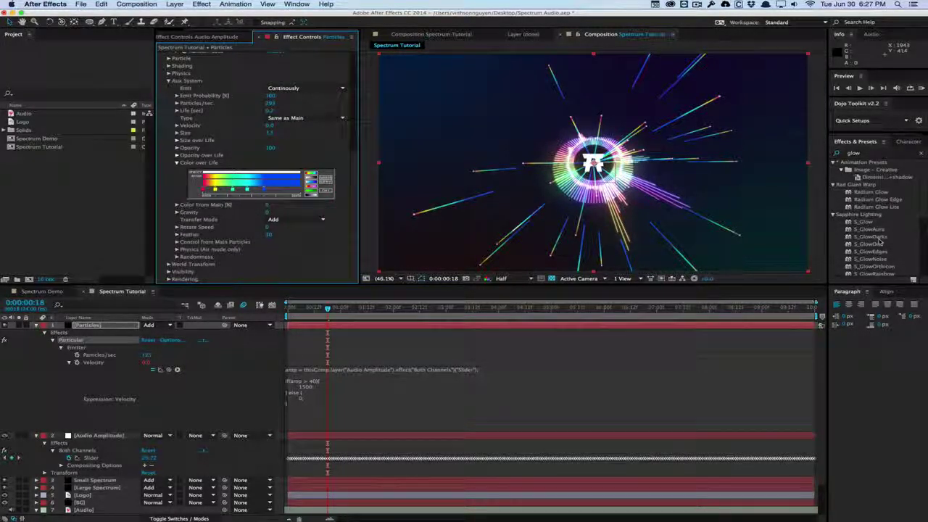
{"action": "scroll", "coordinate": [877, 232], "scroll_direction": "down", "scroll_amount": 5}
{"action": "left_click_drag", "start_coordinate": [860, 204], "coordinate": [237, 259]}
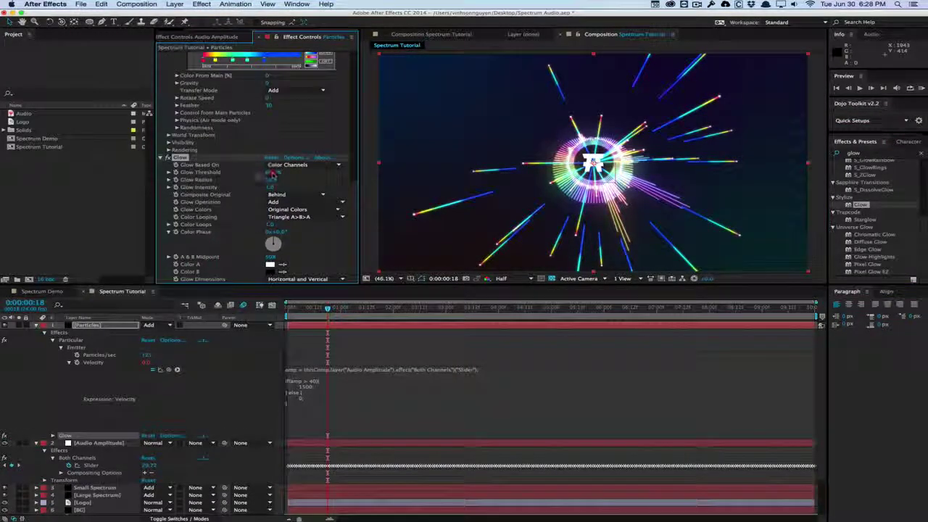
{"action": "mouse_move", "coordinate": [270, 174]}
{"action": "left_mouse_down"}
{"action": "mouse_move", "coordinate": [318, 174]}
{"action": "mouse_move", "coordinate": [249, 184]}
{"action": "mouse_move", "coordinate": [270, 180]}
{"action": "mouse_move", "coordinate": [266, 187]}
{"action": "left_mouse_up"}
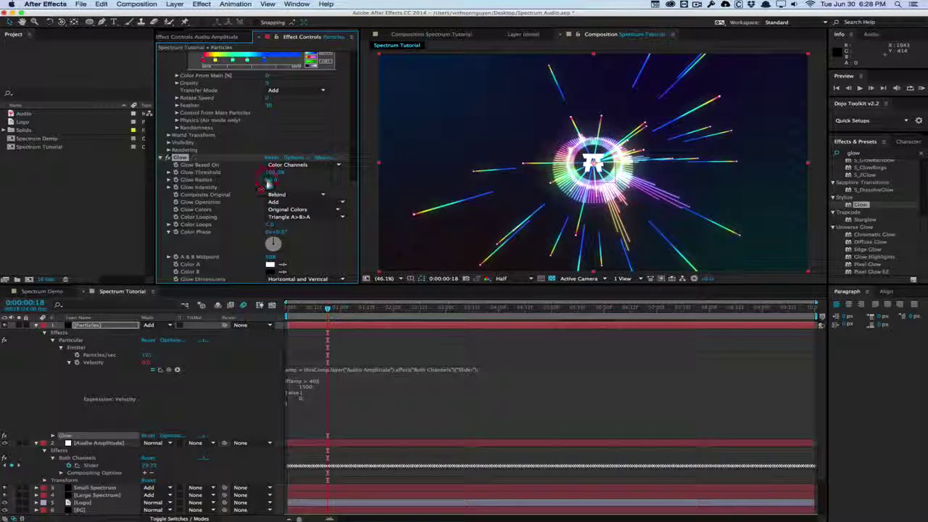
- Duplicate the Glow effect and give the copy a wider radius, a lower threshold and an intensity of 0.2
{"action": "key", "text": "super+d"}
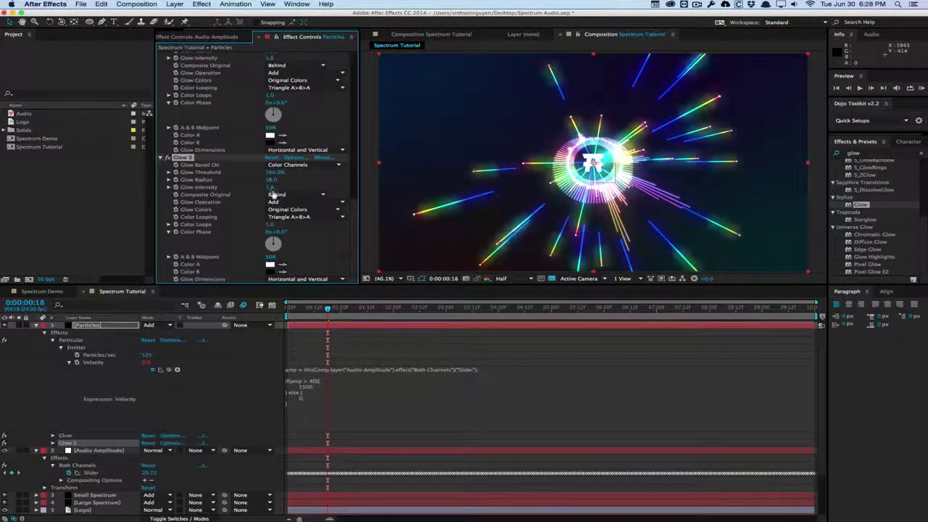
{"action": "left_click", "coordinate": [272, 189]}
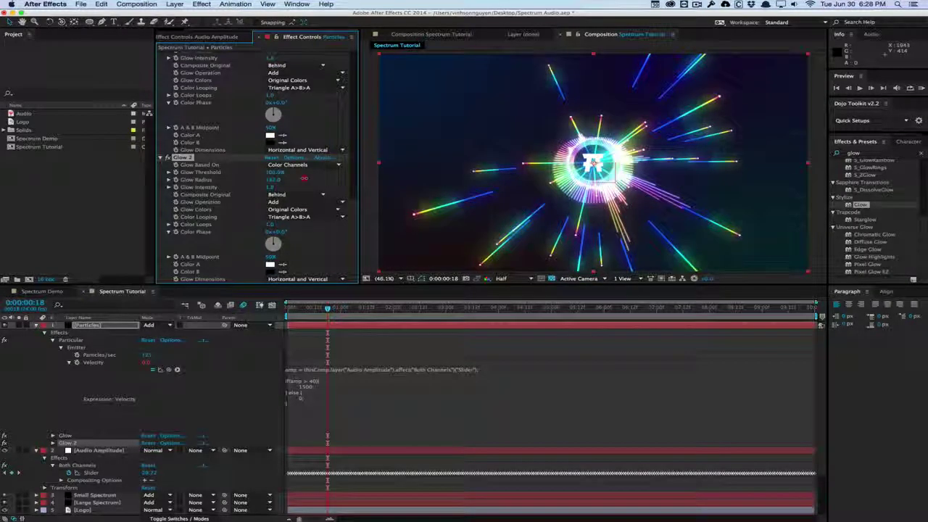
{"action": "left_click_drag", "start_coordinate": [301, 178], "coordinate": [145, 208]}
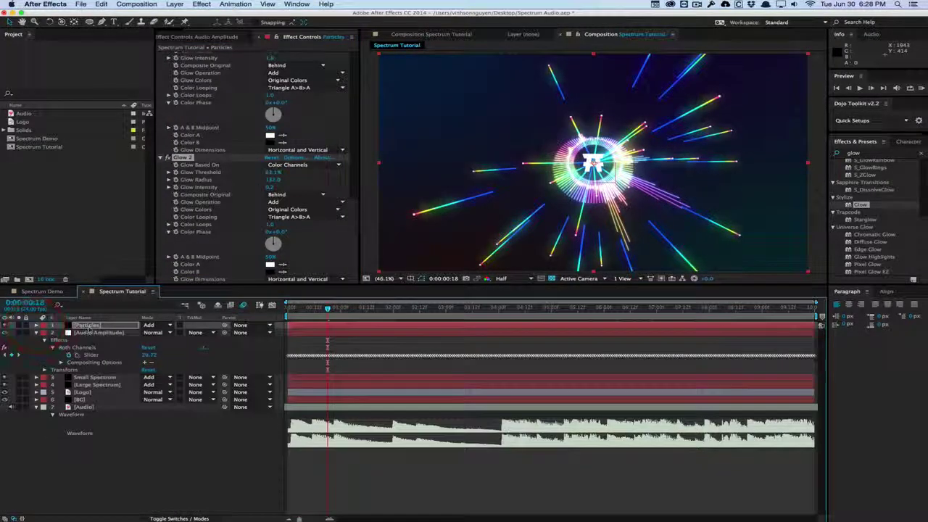
- Move the Particles layer between the Logo and BG layers and check the result at 0:00:04:23
{"action": "left_click", "coordinate": [87, 326]}
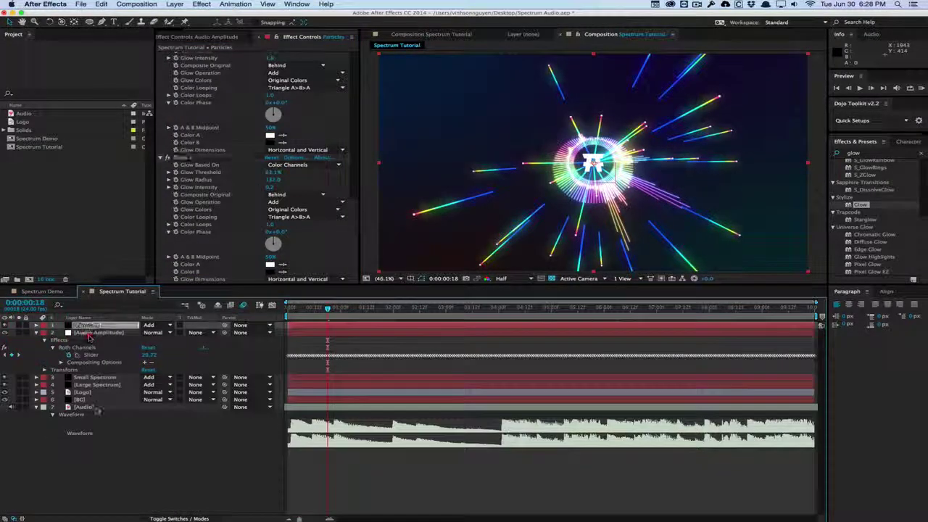
{"action": "left_click_drag", "start_coordinate": [99, 399], "coordinate": [98, 395]}
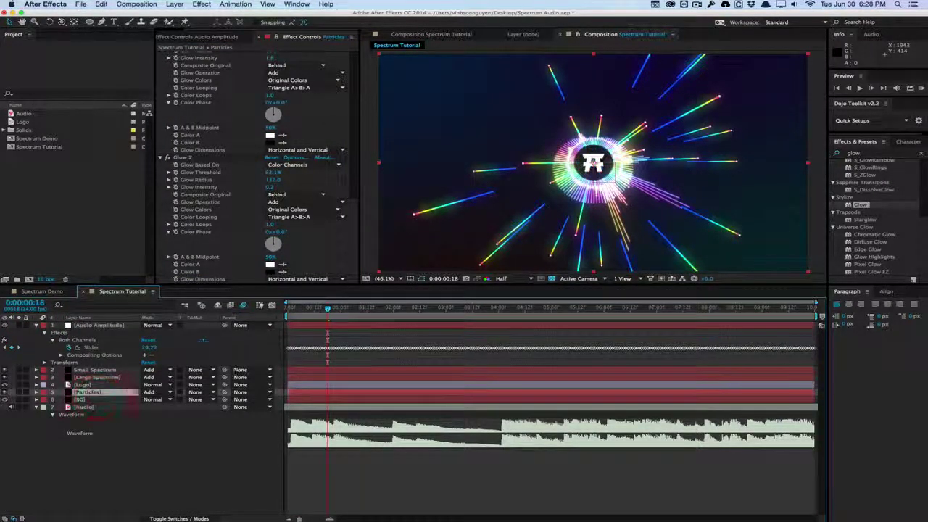
{"action": "left_click_drag", "start_coordinate": [327, 307], "coordinate": [499, 304]}
{"action": "left_click", "coordinate": [549, 307]}
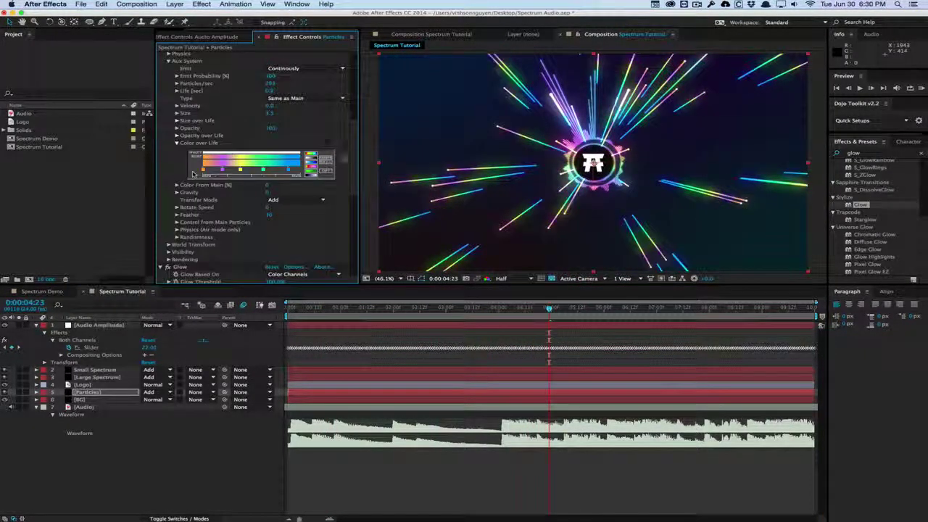
- Set the main particle Size in Particular to 4
{"action": "scroll", "coordinate": [351, 130], "scroll_direction": "up", "scroll_amount": 5}
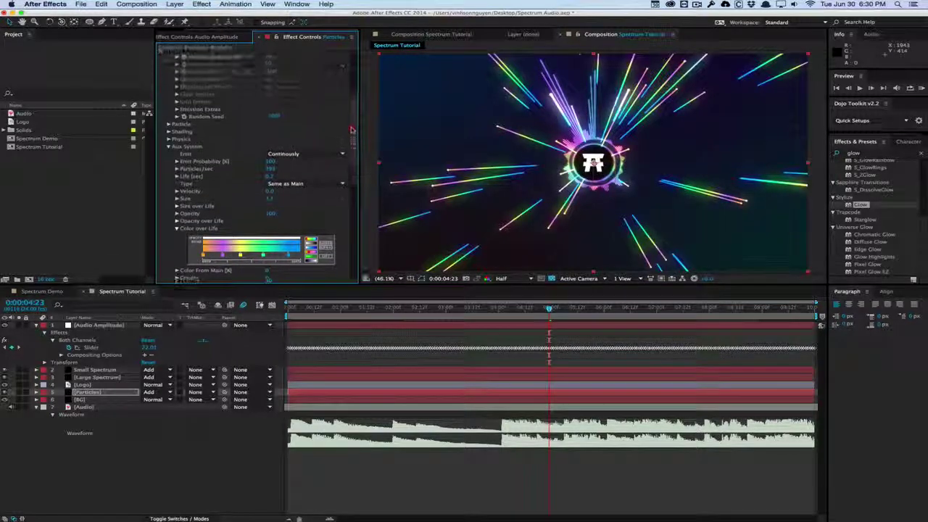
{"action": "left_click_drag", "start_coordinate": [352, 129], "coordinate": [348, 85]}
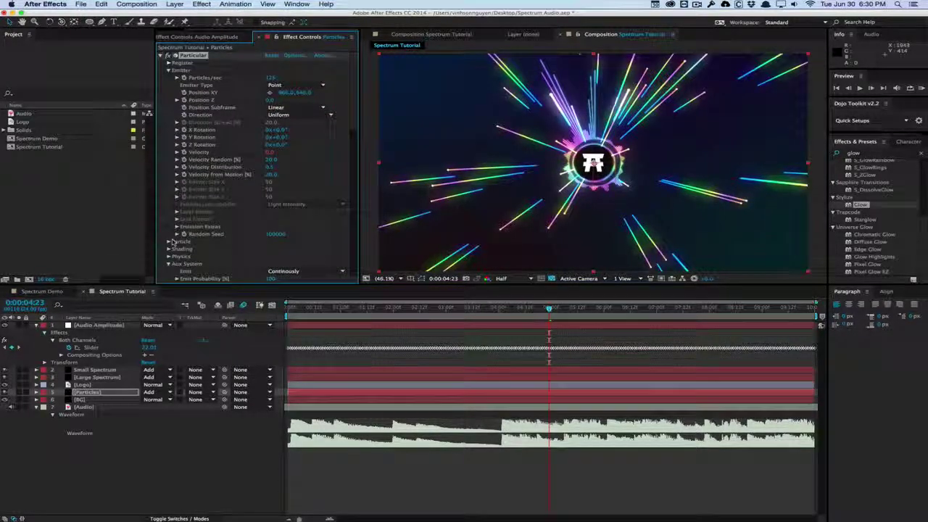
{"action": "scroll", "coordinate": [217, 221], "scroll_direction": "down", "scroll_amount": 5}
{"action": "left_click", "coordinate": [269, 183]}
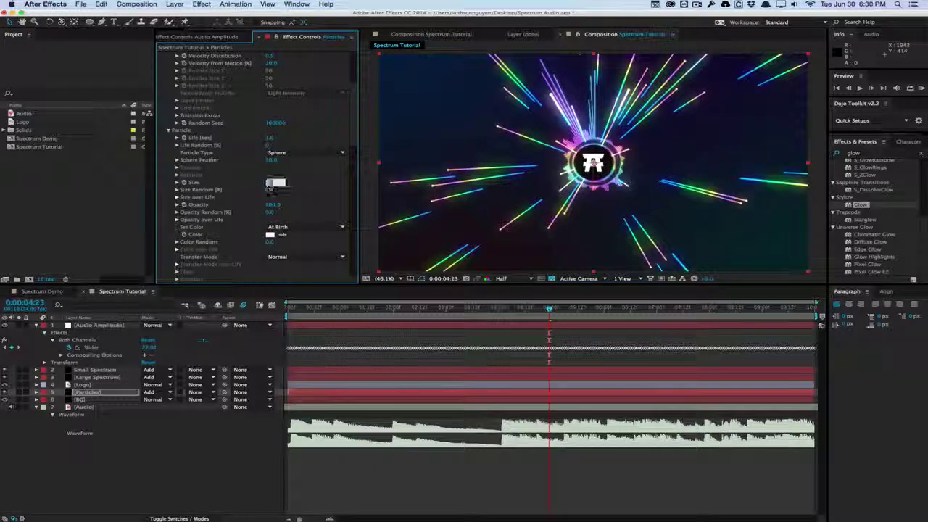
{"action": "type", "text": "4"}
{"action": "key", "text": "Return"}
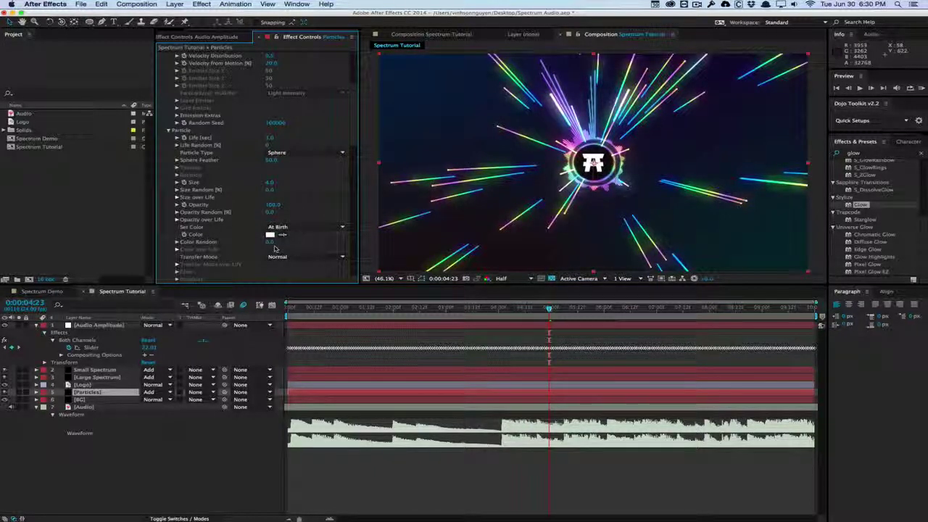
- Raise the particles' Color Random to about 35 and set their Transfer Mode to Add
{"action": "left_click_drag", "start_coordinate": [272, 246], "coordinate": [287, 240]}
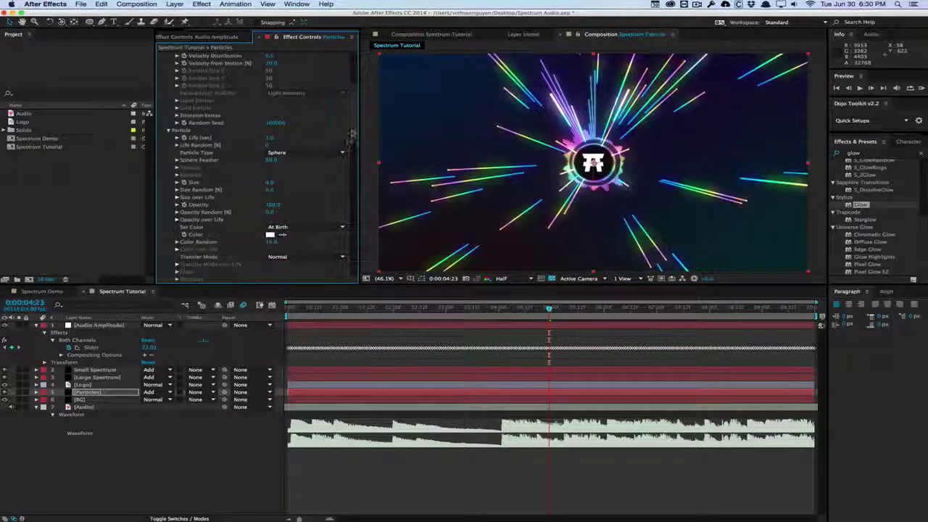
{"action": "scroll", "coordinate": [352, 153], "scroll_direction": "down", "scroll_amount": 5}
{"action": "left_click", "coordinate": [305, 178]}
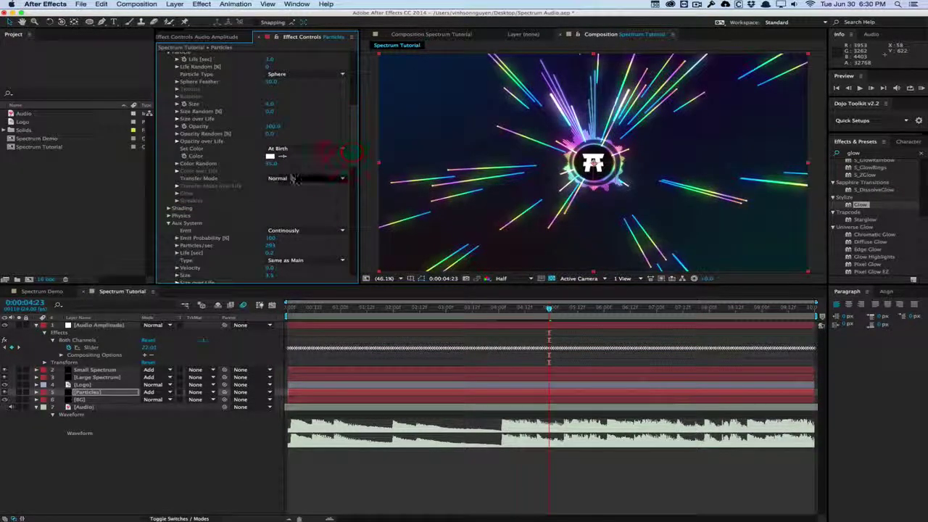
{"action": "left_click", "coordinate": [277, 195]}
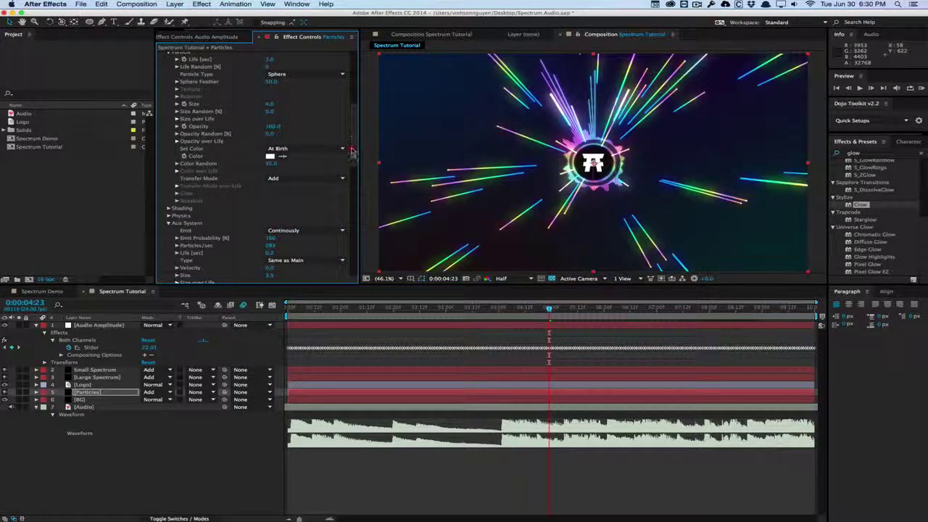
- Draw the particles' Opacity over Life curve so it starts full and slopes down to zero at the end of life
{"action": "scroll", "coordinate": [354, 147], "scroll_direction": "down", "scroll_amount": 4}
{"action": "scroll", "coordinate": [352, 149], "scroll_direction": "up", "scroll_amount": 1}
{"action": "scroll", "coordinate": [352, 150], "scroll_direction": "up", "scroll_amount": 2}
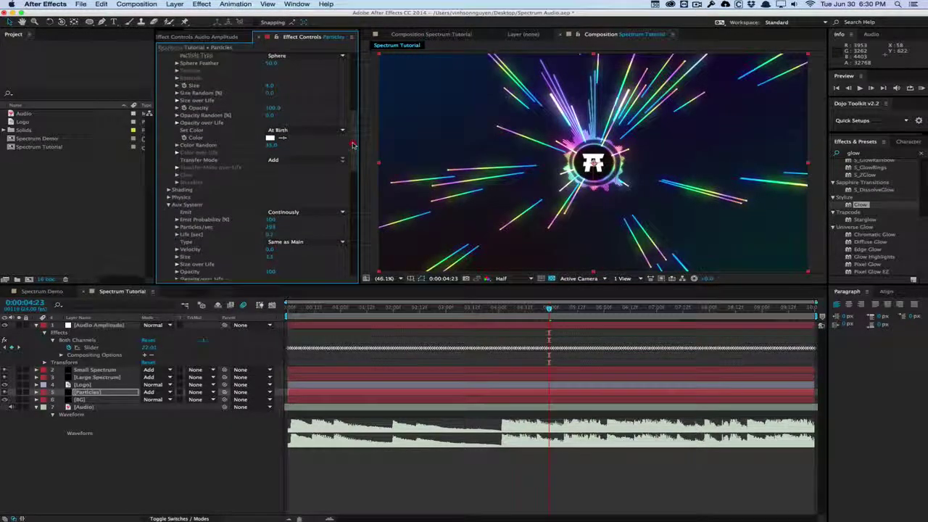
{"action": "left_click", "coordinate": [176, 124]}
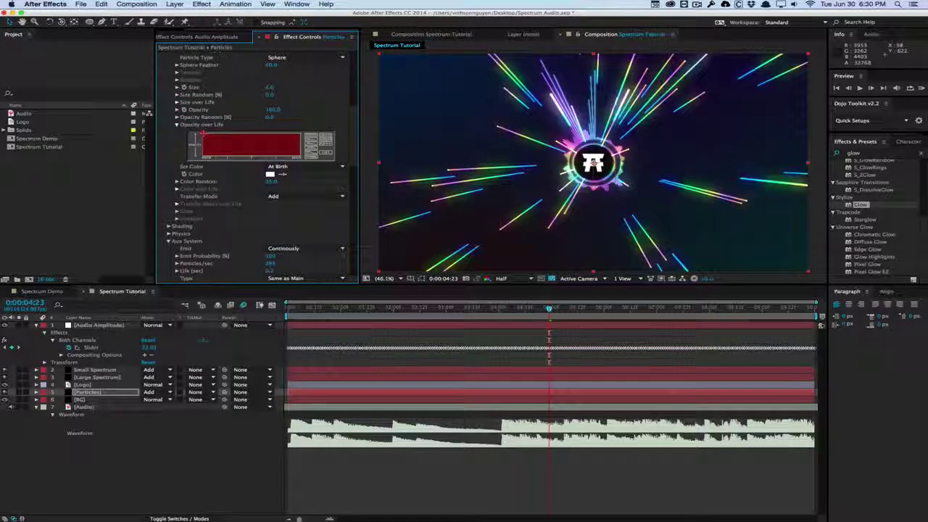
{"action": "left_click_drag", "start_coordinate": [256, 137], "coordinate": [297, 148]}
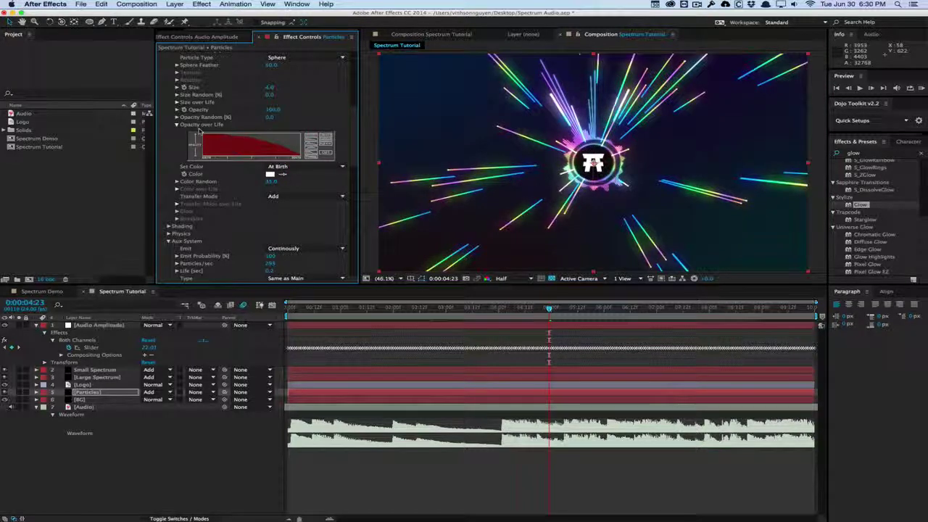
- Try raising Affect Position to about 58 in the Turbulence Field of Particular's Air physics, and undo the change
{"action": "left_click", "coordinate": [168, 233]}
{"action": "scroll", "coordinate": [175, 229], "scroll_direction": "down", "scroll_amount": 2}
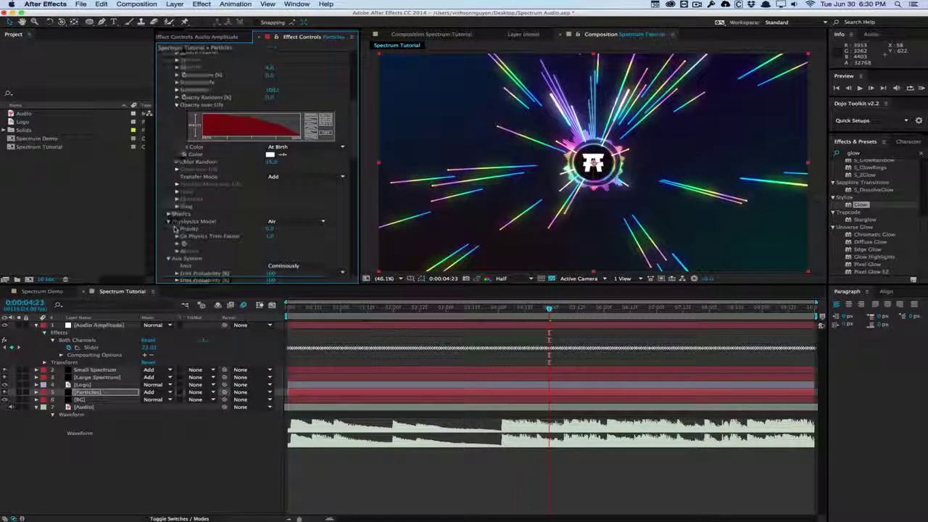
{"action": "scroll", "coordinate": [174, 229], "scroll_direction": "down", "scroll_amount": 2}
{"action": "left_click", "coordinate": [176, 219]}
{"action": "scroll", "coordinate": [178, 217], "scroll_direction": "down", "scroll_amount": 4}
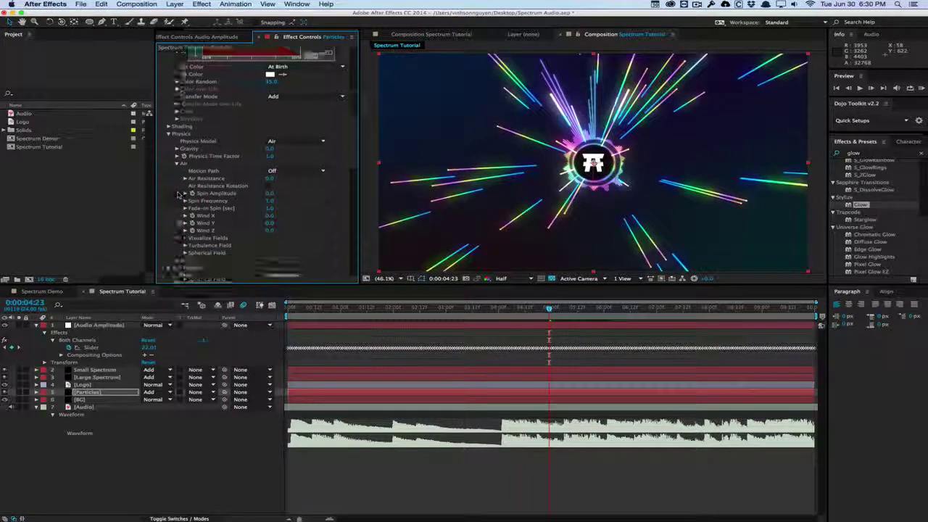
{"action": "left_click", "coordinate": [184, 245]}
{"action": "scroll", "coordinate": [184, 245], "scroll_direction": "down", "scroll_amount": 5}
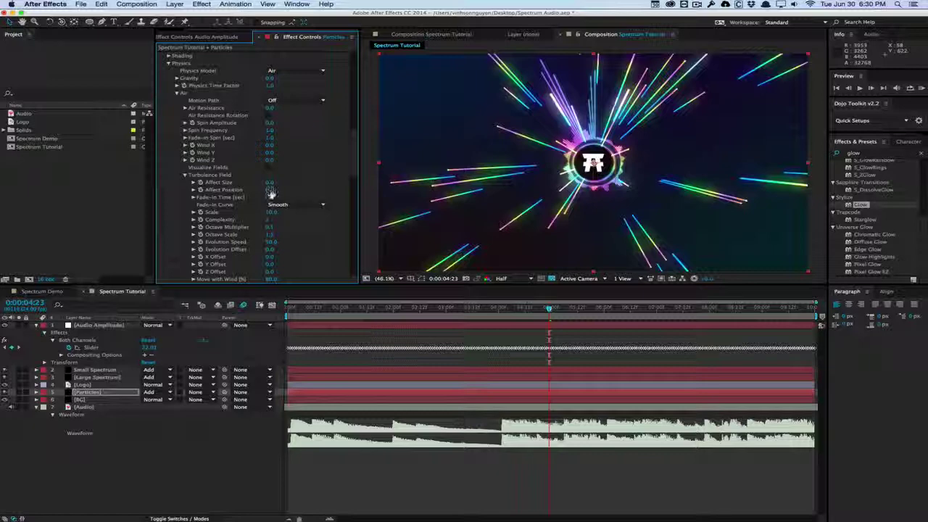
{"action": "mouse_move", "coordinate": [270, 189]}
{"action": "left_mouse_down"}
{"action": "mouse_move", "coordinate": [299, 186]}
{"action": "mouse_move", "coordinate": [292, 190]}
{"action": "left_mouse_up"}
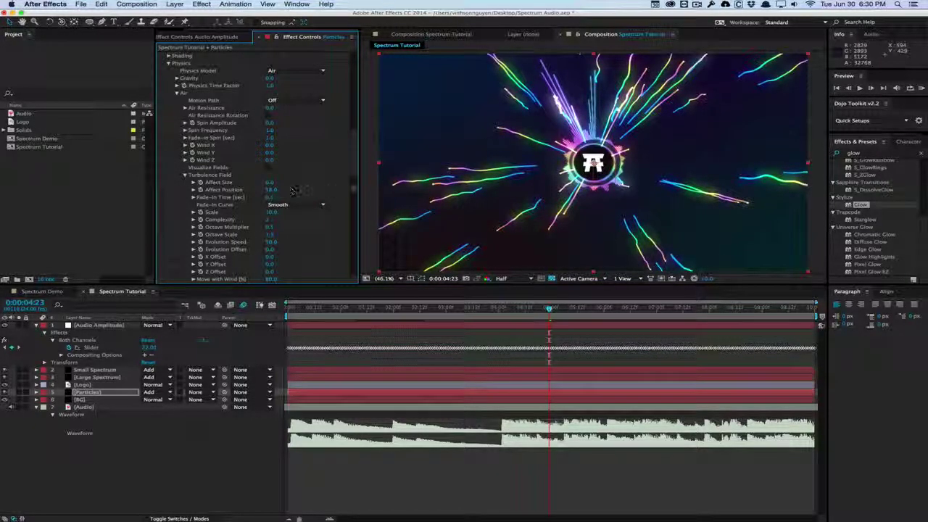
{"action": "key", "text": "super+z"}
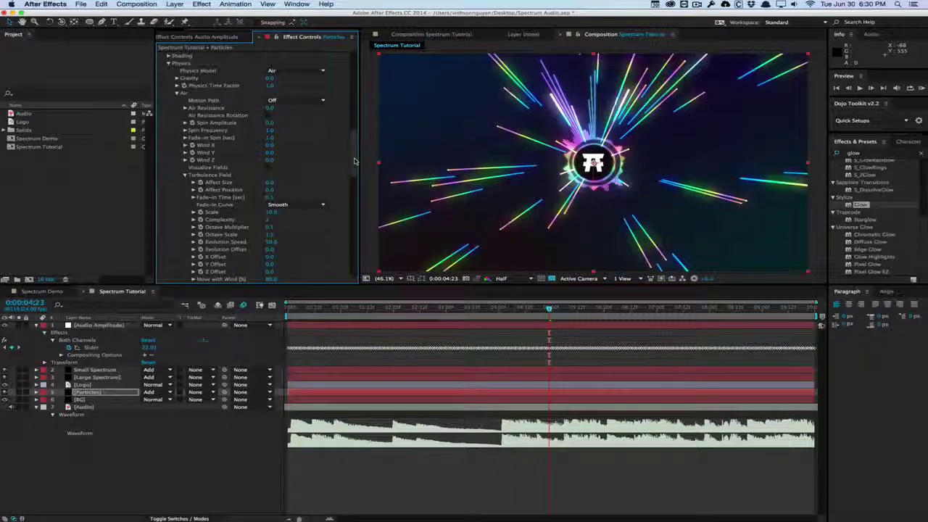
{"action": "left_click_drag", "start_coordinate": [354, 160], "coordinate": [347, 67]}
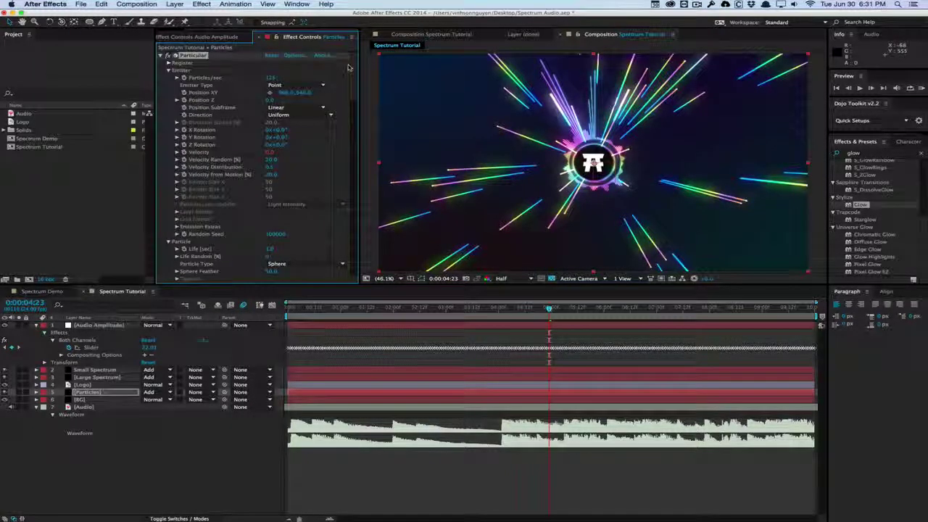
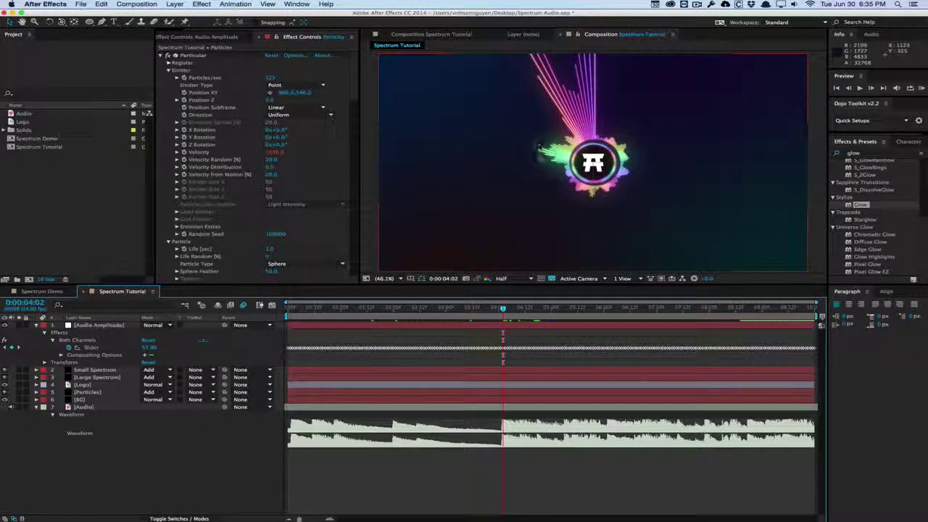
- Duplicate the Large Spectrum layer, place the copy between the Particles and BG layers, and rename it Glow
{"action": "left_click", "coordinate": [113, 376]}
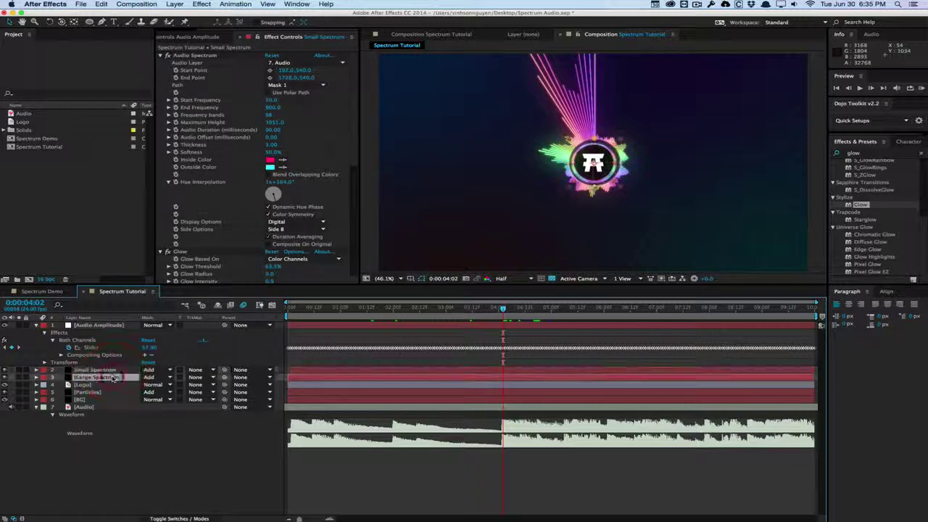
{"action": "key", "text": "super+d"}
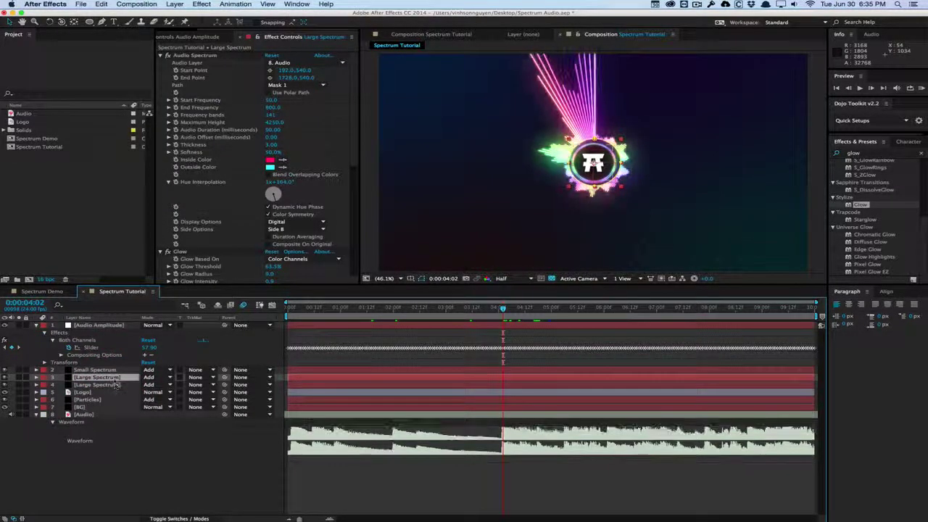
{"action": "left_click_drag", "start_coordinate": [114, 377], "coordinate": [113, 404]}
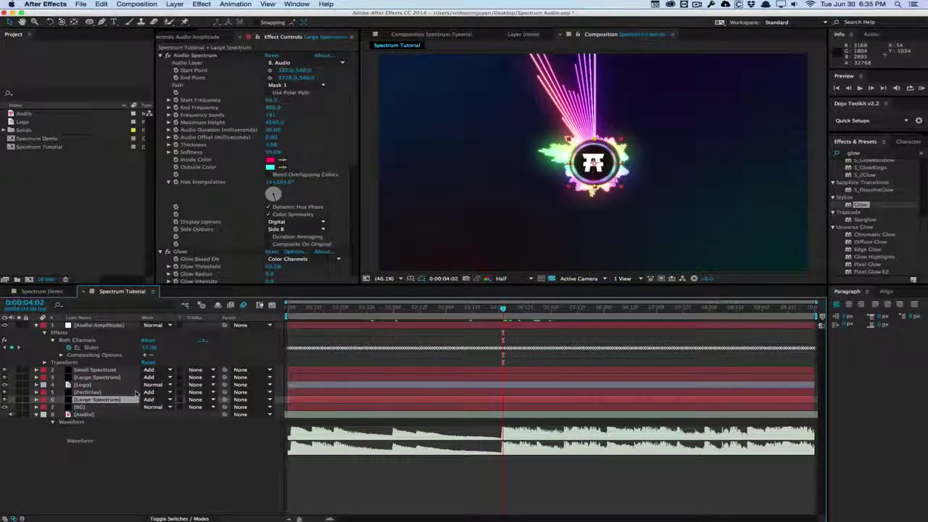
{"action": "key", "text": "Return"}
{"action": "type", "text": "Glow"}
{"action": "key", "text": "Return"}
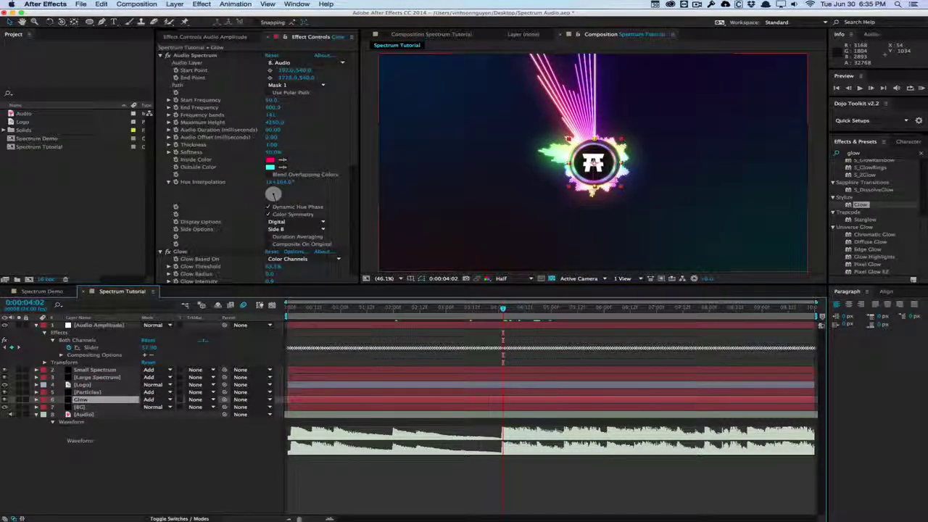
- Solo the Glow and BG layers, lower the Glow layer's Audio Spectrum Maximum Height to about 740, and preview it
{"action": "left_click", "coordinate": [19, 400]}
{"action": "left_click", "coordinate": [20, 407]}
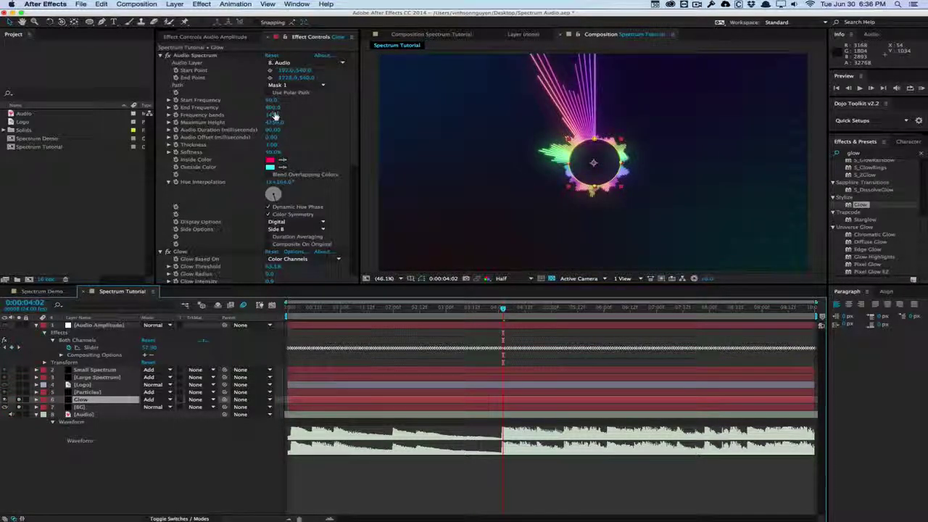
{"action": "mouse_move", "coordinate": [275, 127]}
{"action": "left_mouse_down"}
{"action": "mouse_move", "coordinate": [333, 128]}
{"action": "mouse_move", "coordinate": [290, 128]}
{"action": "left_mouse_up"}
{"action": "key", "text": "space"}
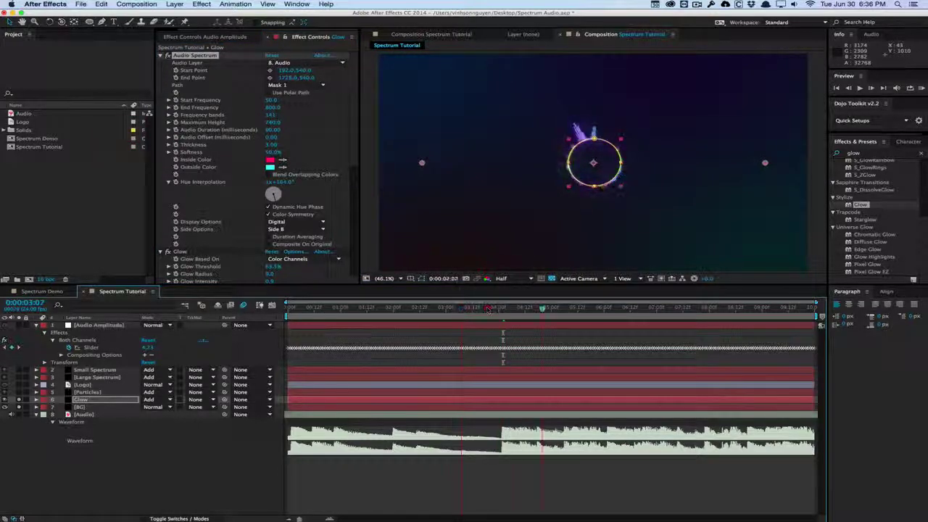
- Apply a Gaussian Blur with Blurriness about 125 to the Glow layer and a duplicate of it with Blurriness about 160
{"action": "left_click", "coordinate": [201, 4]}
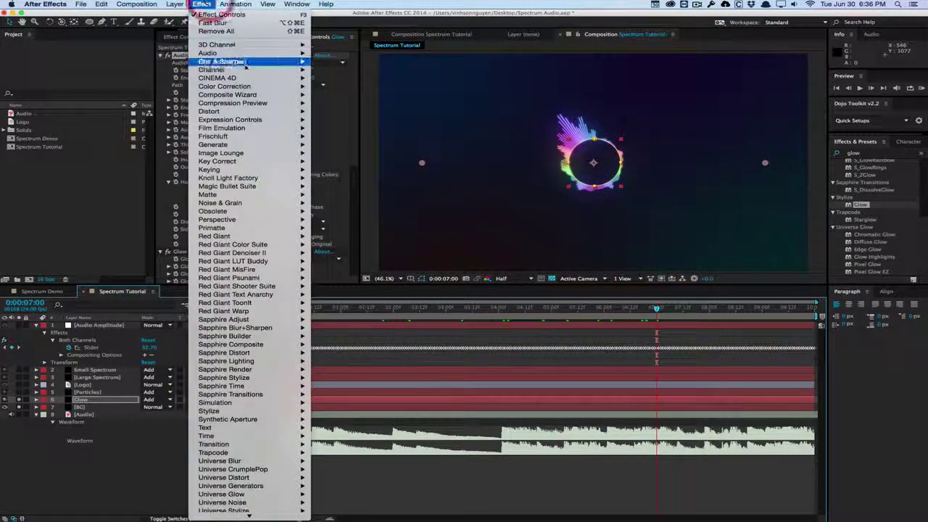
{"action": "mouse_move", "coordinate": [246, 63]}
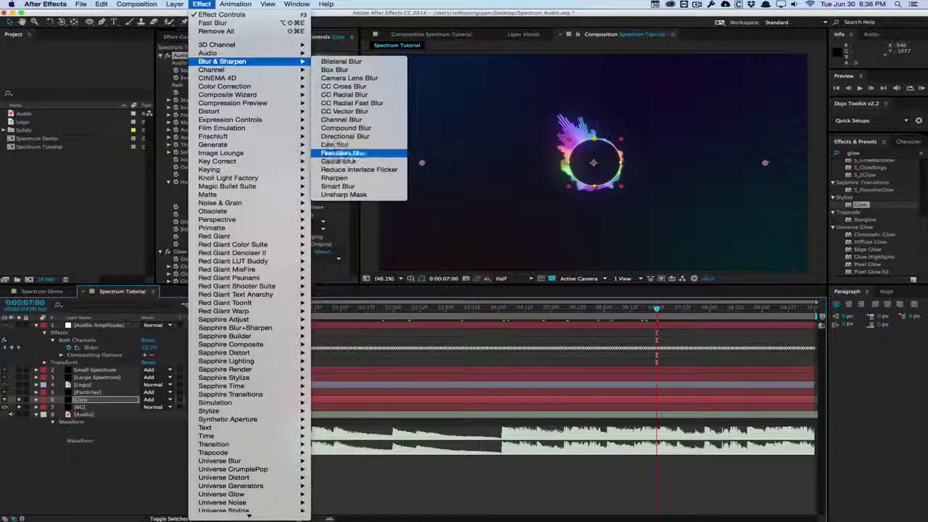
{"action": "left_click", "coordinate": [380, 153]}
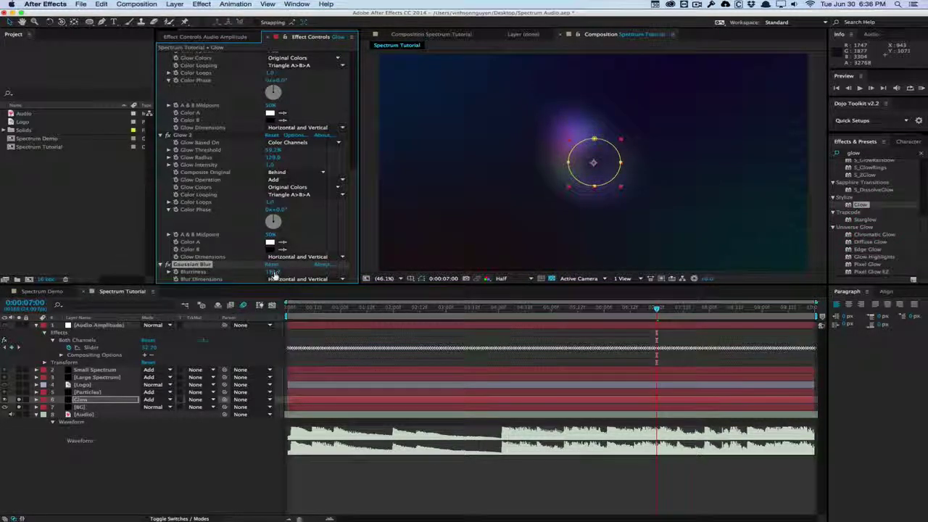
{"action": "key", "text": "super+d"}
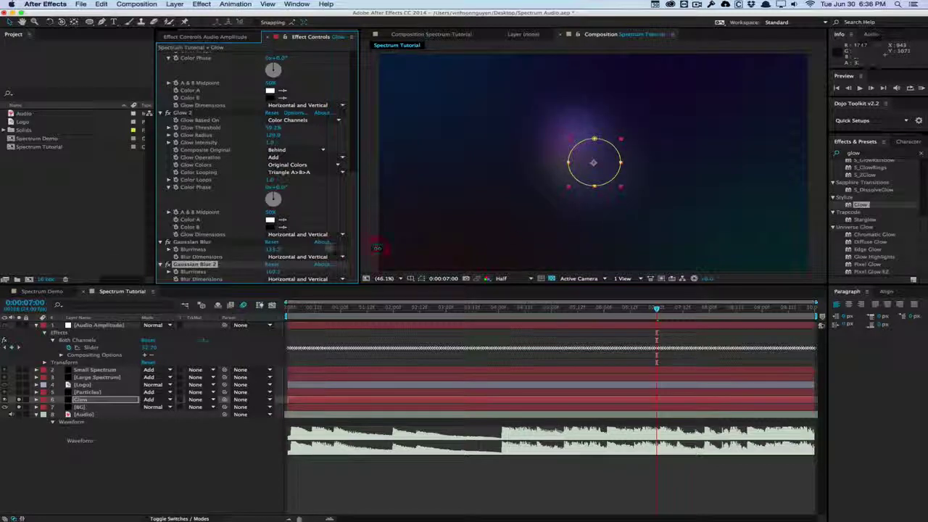
{"action": "mouse_move", "coordinate": [377, 248]}
{"action": "left_mouse_down"}
{"action": "mouse_move", "coordinate": [381, 239]}
{"action": "mouse_move", "coordinate": [371, 240]}
{"action": "left_mouse_up"}
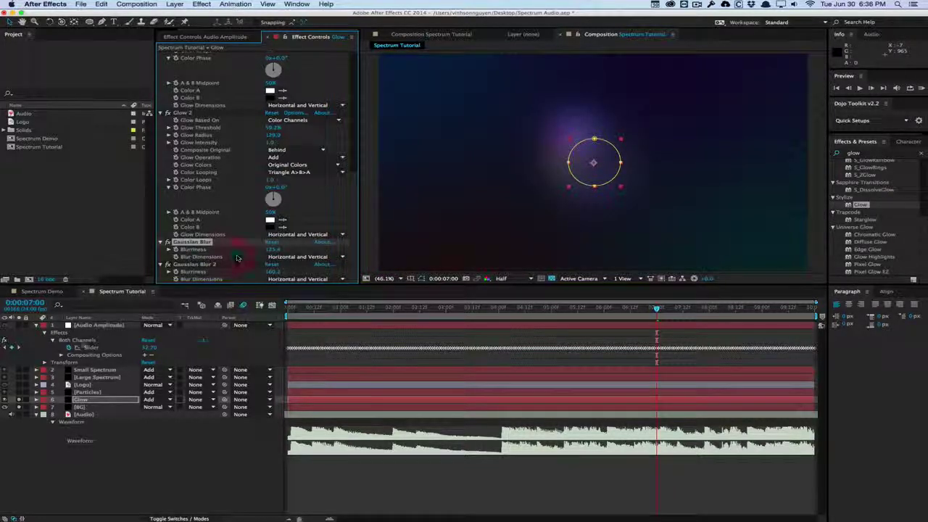
- Duplicate the Glow layer and scale the copy up to about 207%
{"action": "left_click", "coordinate": [94, 401]}
{"action": "key", "text": "super+d"}
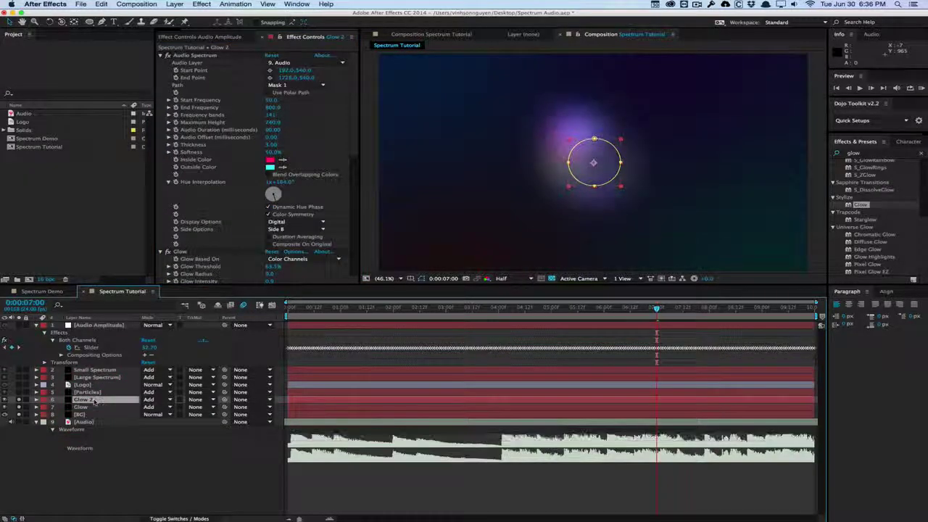
{"action": "key", "text": "s"}
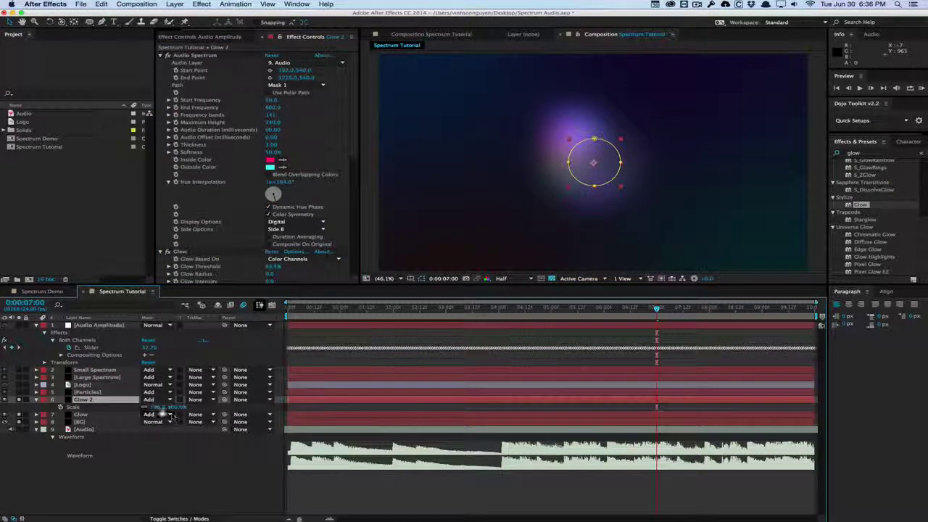
{"action": "left_click_drag", "start_coordinate": [157, 406], "coordinate": [182, 406]}
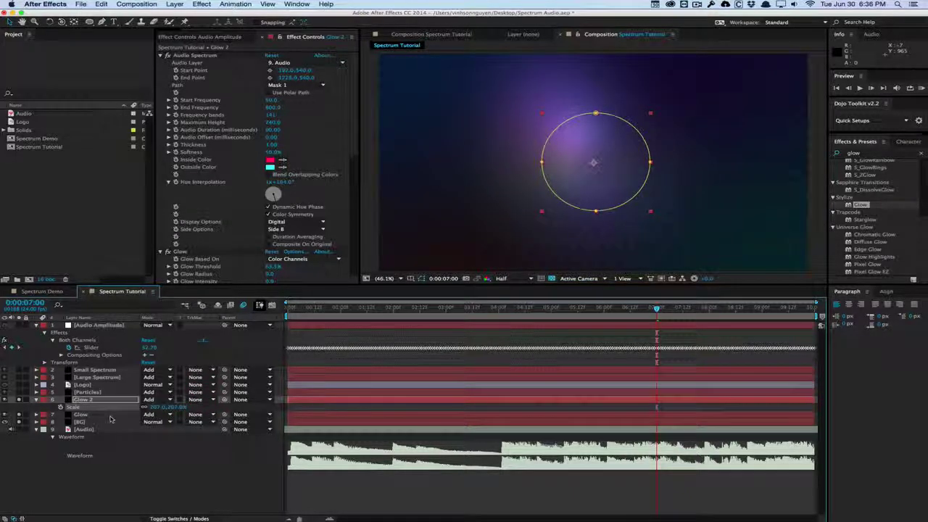
- Lower the Opacity of both the Glow 2 and Glow layers to about 78%
{"action": "left_click", "coordinate": [87, 414], "text": "shift"}
{"action": "key", "text": "t"}
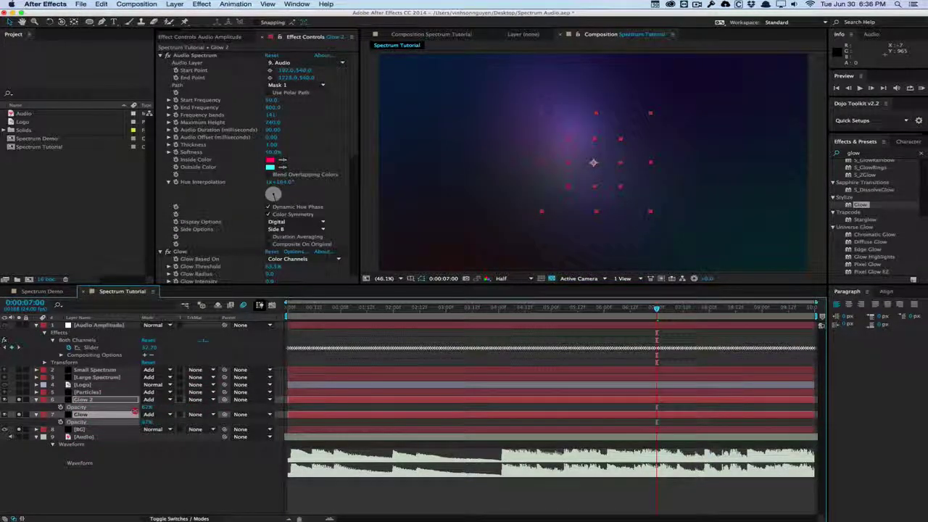
{"action": "left_click_drag", "start_coordinate": [135, 411], "coordinate": [138, 410]}
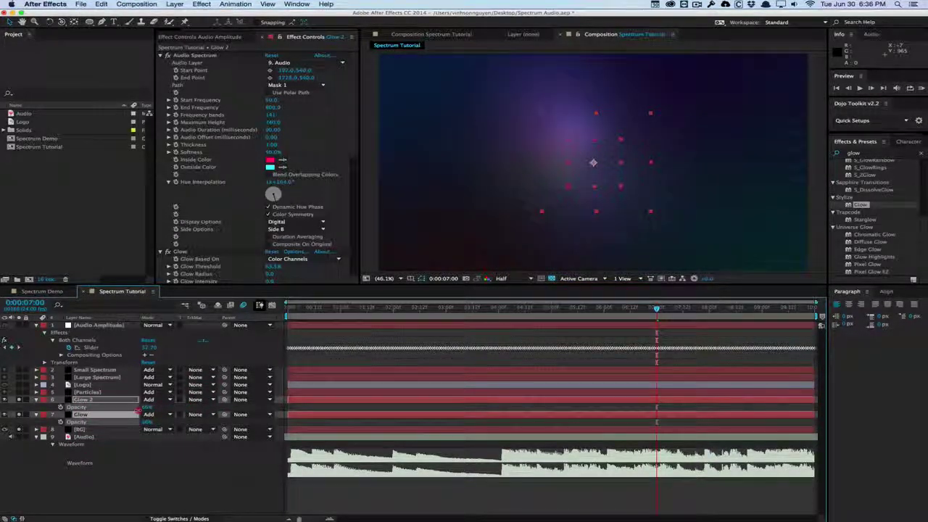
{"action": "left_click", "coordinate": [104, 466]}
- Increase the first Gaussian Blur's Blurriness on the Glow 2 layer to about 141
{"action": "left_click", "coordinate": [108, 400]}
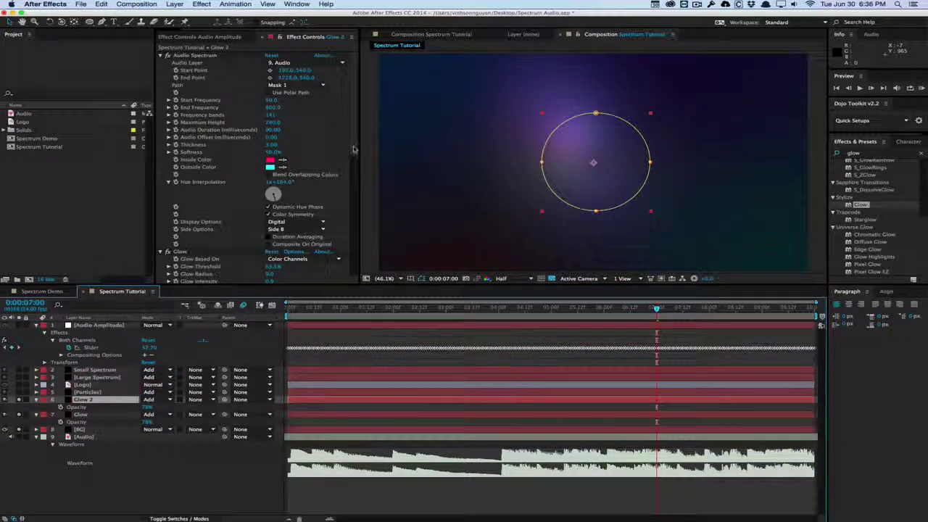
{"action": "scroll", "coordinate": [270, 254], "scroll_direction": "down", "scroll_amount": 10}
{"action": "left_click", "coordinate": [270, 251]}
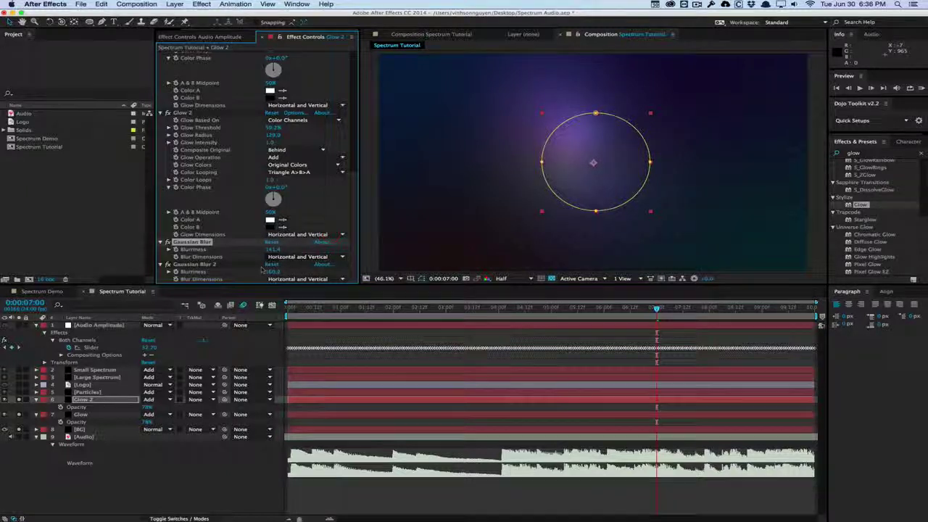
- Move both Gaussian Blur effects above the two Glow effects on the Glow 2 and Glow layers
{"action": "left_click", "coordinate": [194, 264], "text": "shift"}
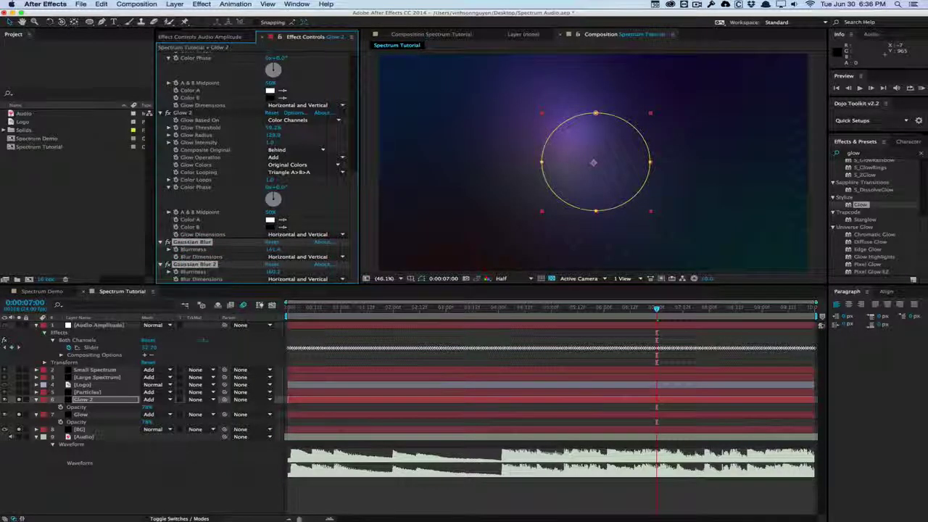
{"action": "scroll", "coordinate": [208, 67], "scroll_direction": "up", "scroll_amount": 5}
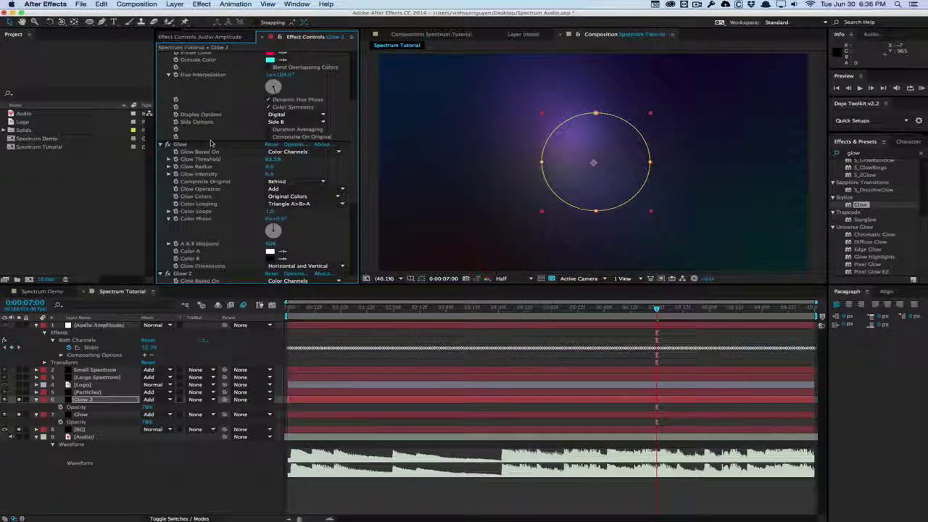
{"action": "left_click_drag", "start_coordinate": [210, 143], "coordinate": [210, 144]}
{"action": "left_click", "coordinate": [80, 414]}
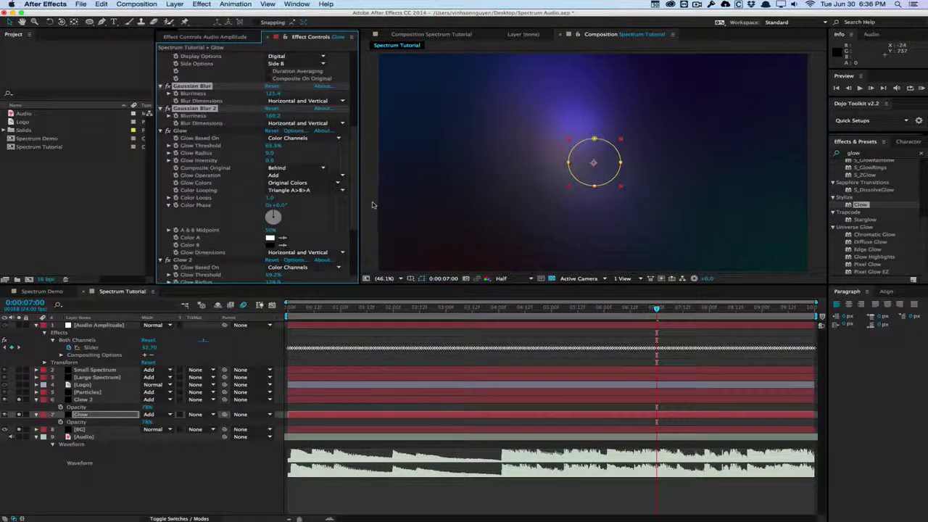
{"action": "left_click", "coordinate": [366, 205]}
- Turn off solo for the Glow 2, Glow and BG layers and preview the full composition at several times
{"action": "left_click_drag", "start_coordinate": [19, 400], "coordinate": [20, 431]}
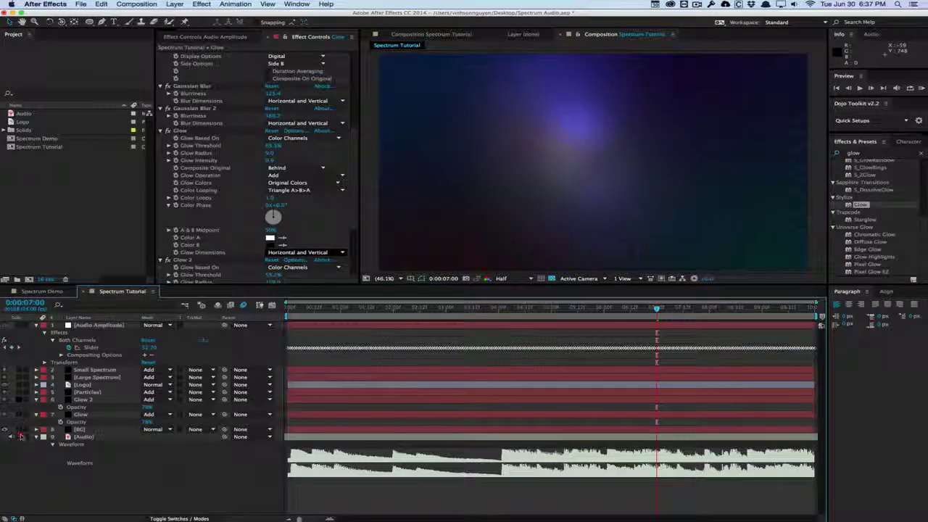
{"action": "left_click_drag", "start_coordinate": [510, 309], "coordinate": [602, 306]}
{"action": "left_click", "coordinate": [711, 293]}
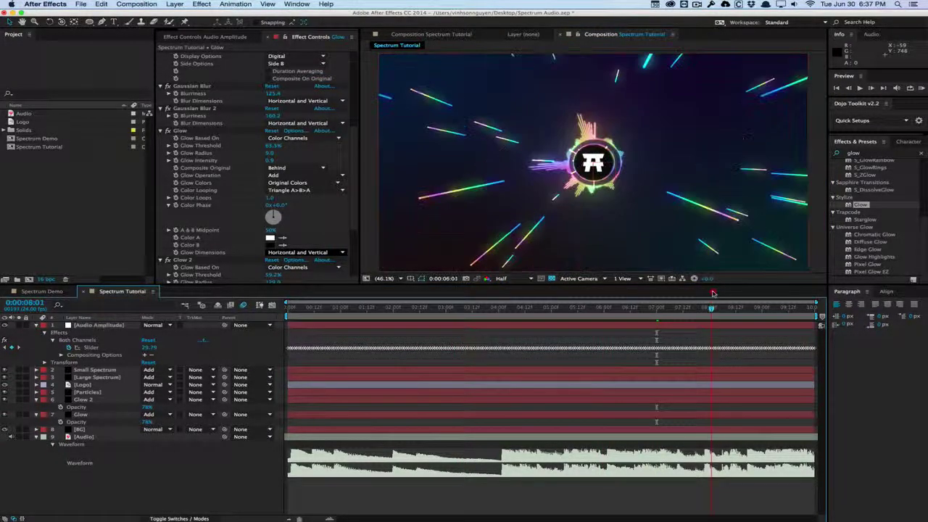
{"action": "left_click", "coordinate": [760, 290]}
{"action": "left_click", "coordinate": [458, 293]}
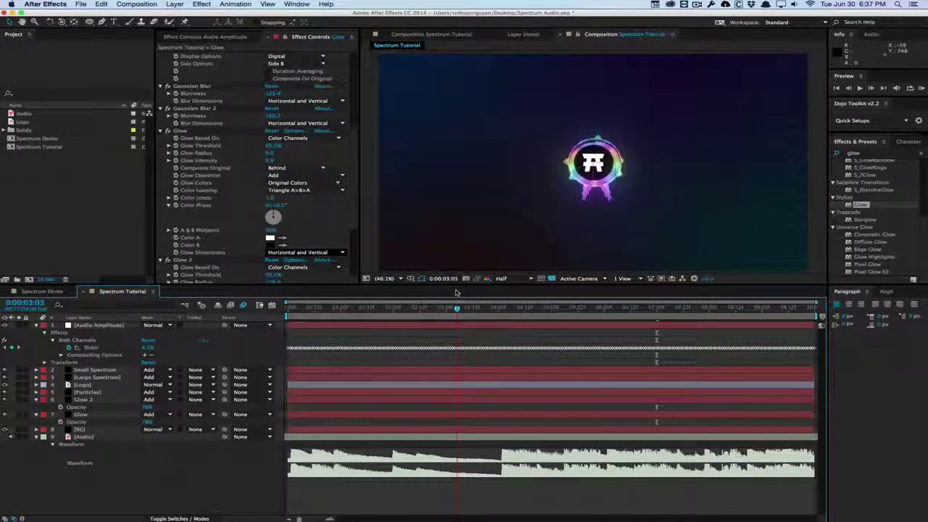
{"action": "left_click", "coordinate": [367, 293]}
{"action": "left_click", "coordinate": [427, 293]}
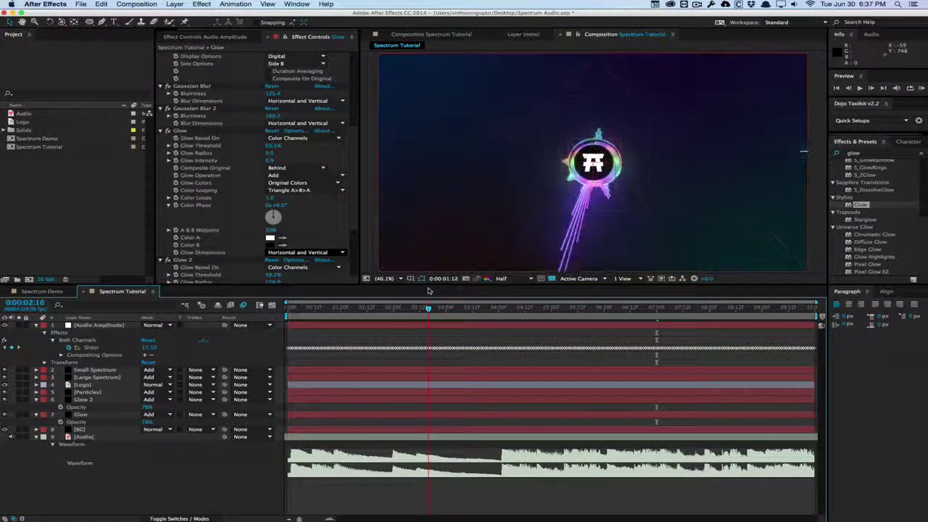
- Set the Glow layer's two Gaussian Blurs to about 122 and 171, raise its first Glow's intensity, and check the look at other times
{"action": "left_click", "coordinate": [83, 414]}
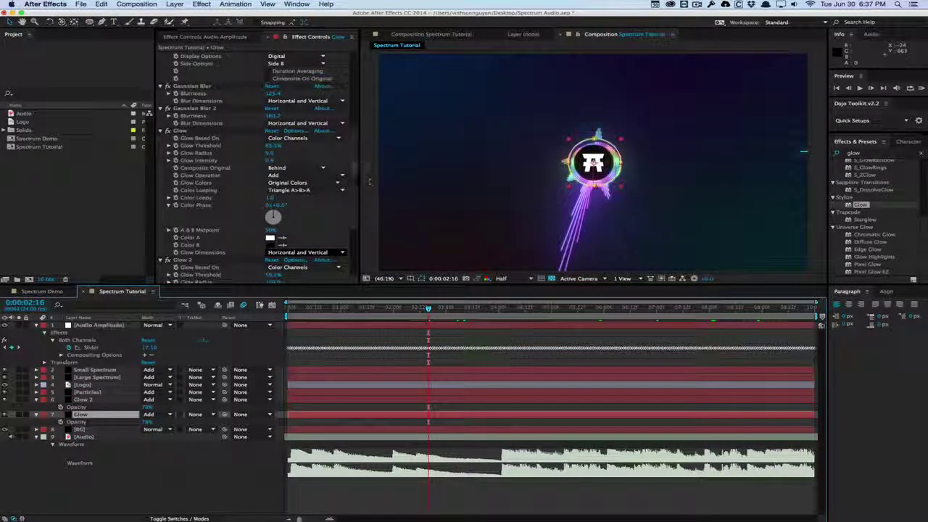
{"action": "left_click_drag", "start_coordinate": [359, 174], "coordinate": [356, 266]}
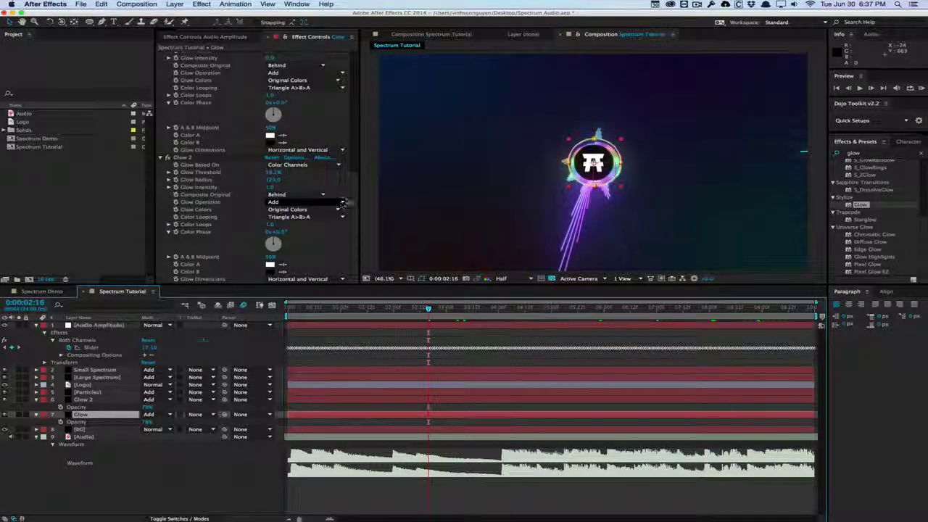
{"action": "scroll", "coordinate": [290, 189], "scroll_direction": "up", "scroll_amount": 5}
{"action": "left_click_drag", "start_coordinate": [566, 308], "coordinate": [624, 310]}
{"action": "left_click", "coordinate": [643, 308]}
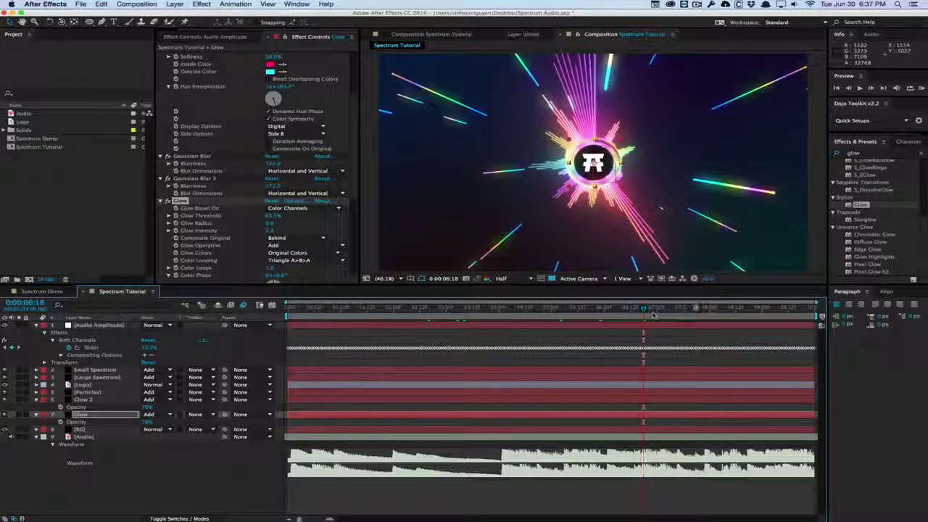
{"action": "left_click", "coordinate": [711, 309]}
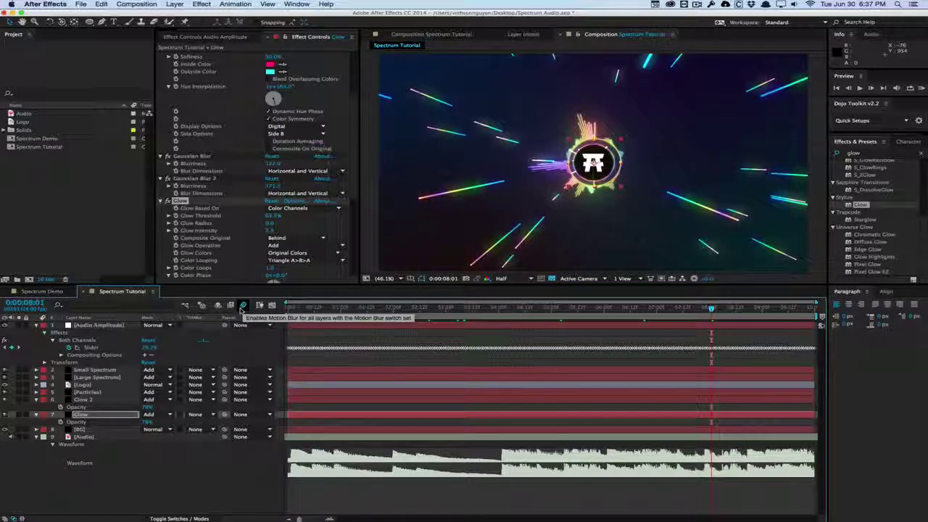
- Show the layer switches and enable motion blur on the Particles layer
{"action": "key", "text": "F4"}
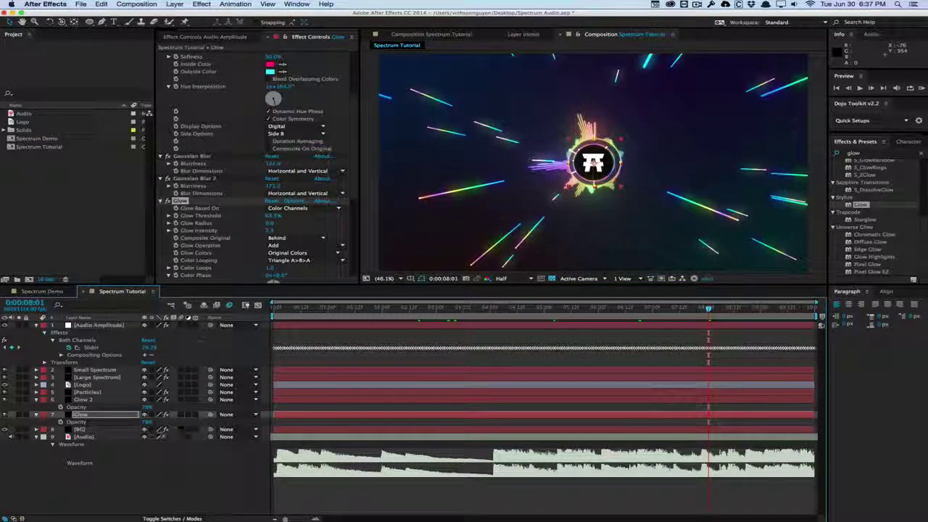
{"action": "left_click", "coordinate": [102, 392]}
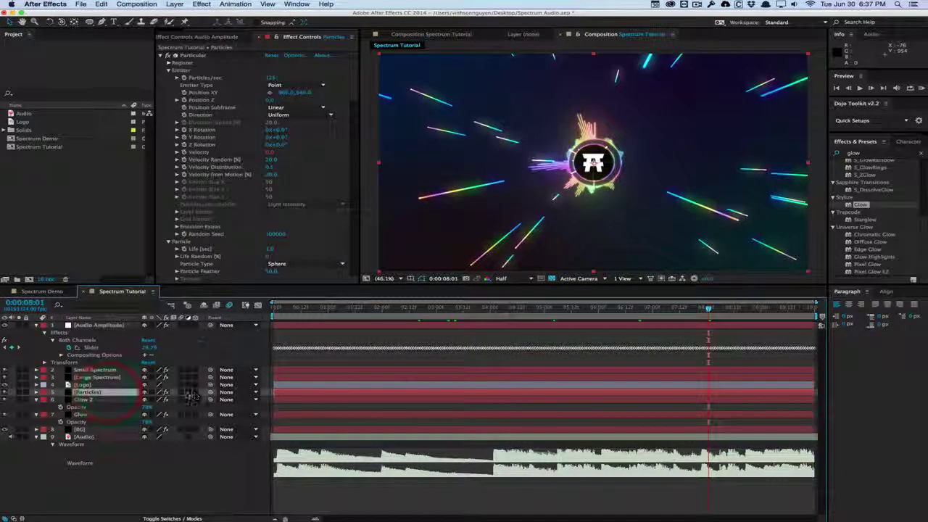
{"action": "left_click", "coordinate": [182, 392]}
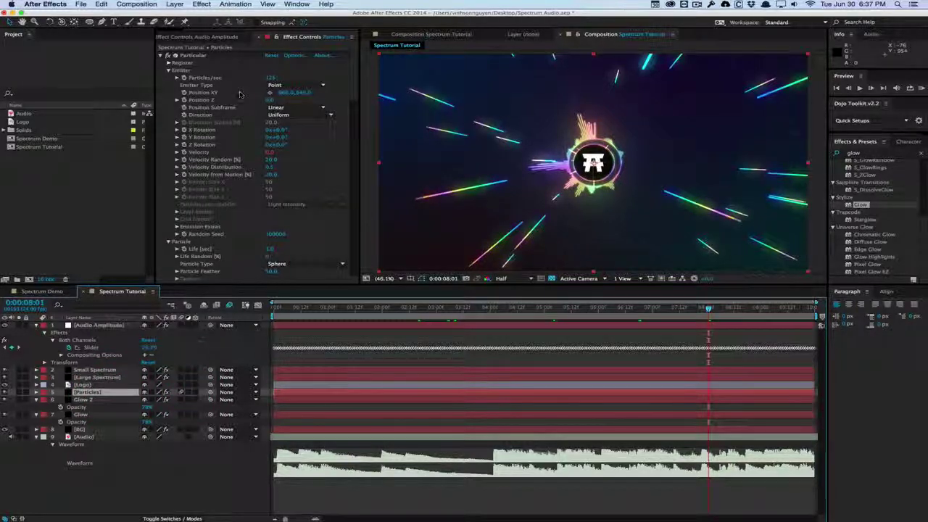
- Add an adjustment layer directly above the Particles layer and name it Chromatic
{"action": "left_click", "coordinate": [175, 3]}
{"action": "mouse_move", "coordinate": [180, 14]}
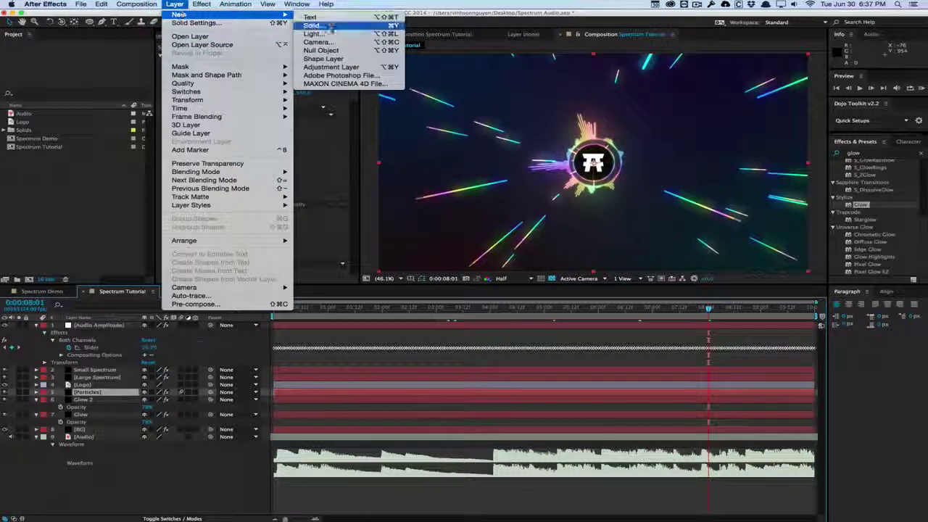
{"action": "left_click", "coordinate": [331, 66]}
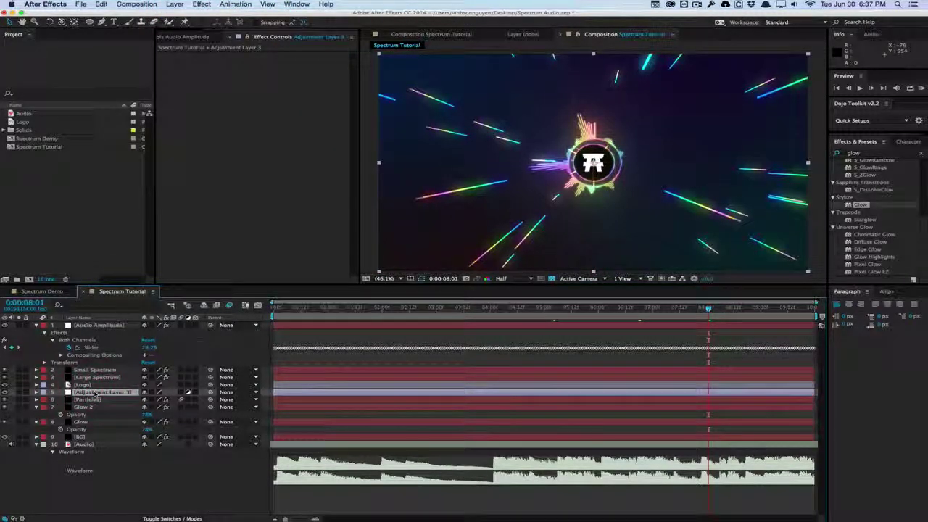
{"action": "key", "text": "Return"}
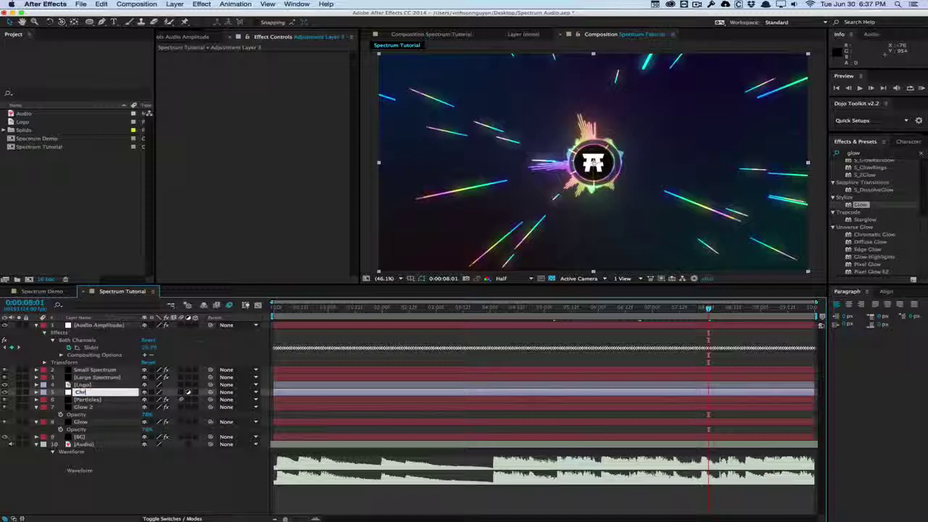
{"action": "type", "text": "Chromatic"}
{"action": "key", "text": "Return"}
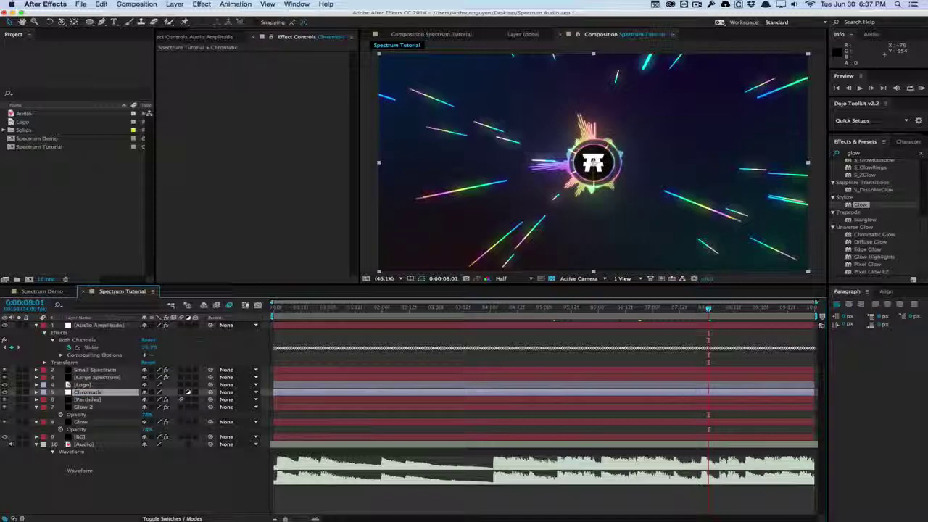
- Apply Universe Chromatic Aberration to the Chromatic layer and set its Lens Texture to None
{"action": "left_click", "coordinate": [201, 4]}
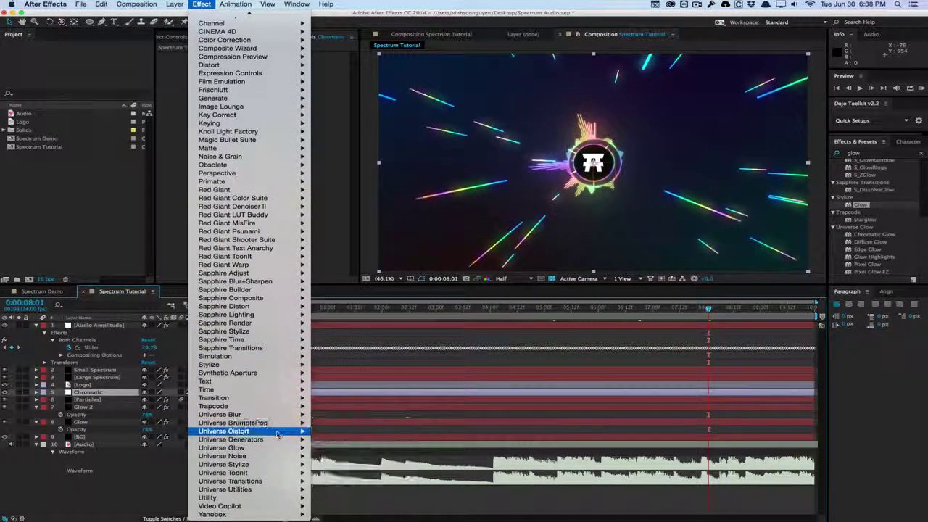
{"action": "mouse_move", "coordinate": [279, 433]}
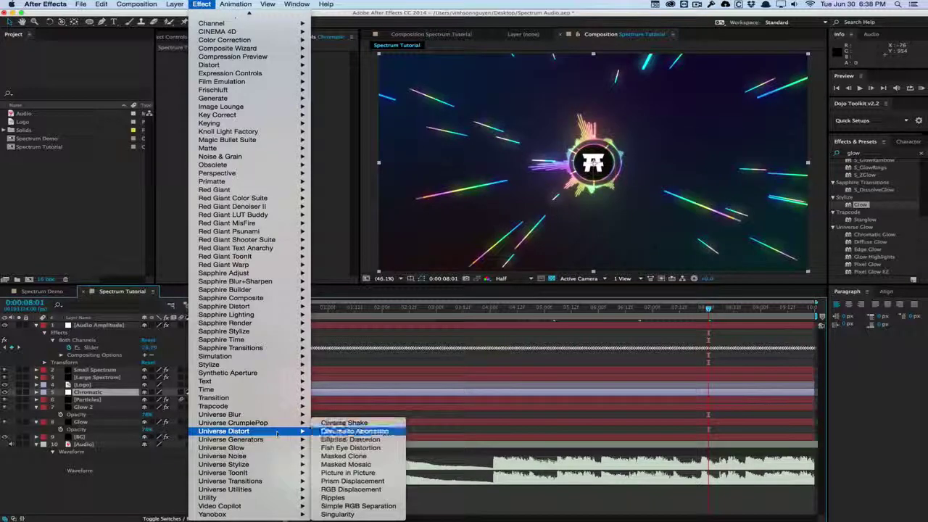
{"action": "left_click", "coordinate": [366, 433]}
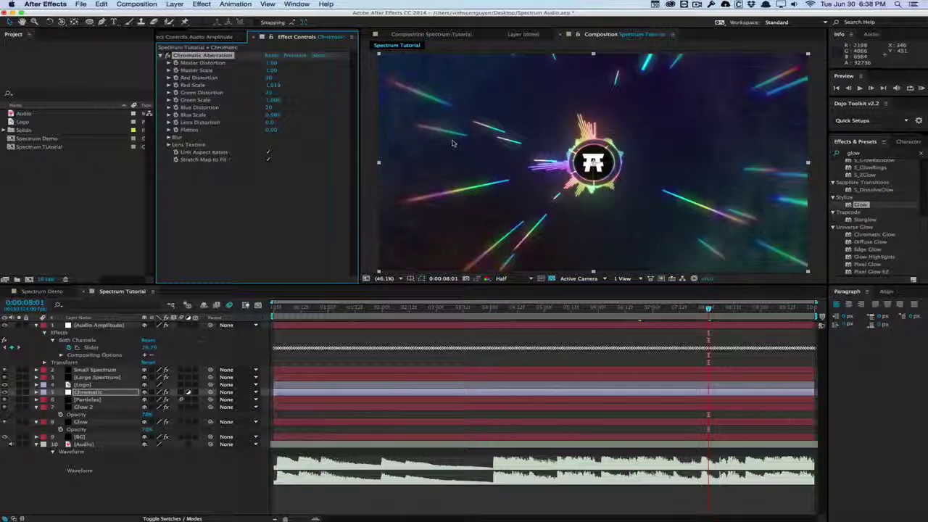
{"action": "left_click", "coordinate": [169, 144]}
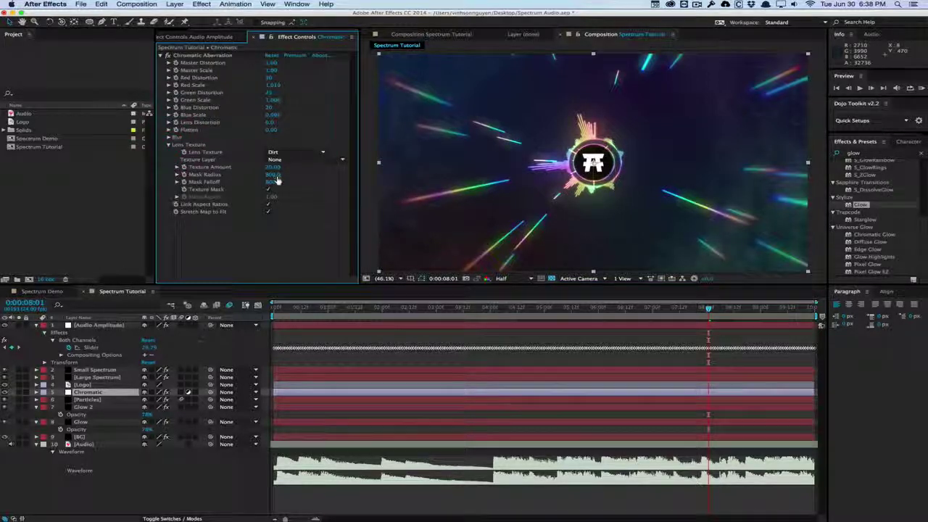
{"action": "left_click", "coordinate": [279, 153]}
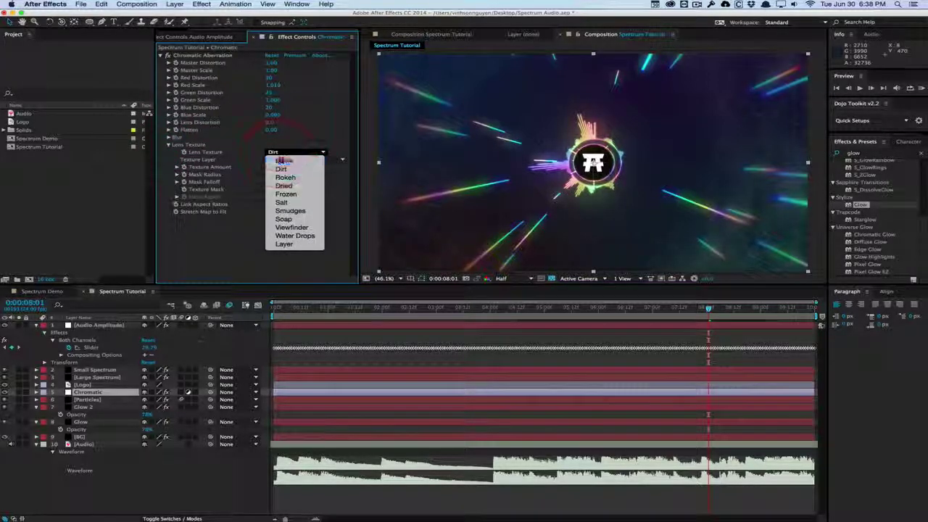
{"action": "left_click", "coordinate": [278, 159]}
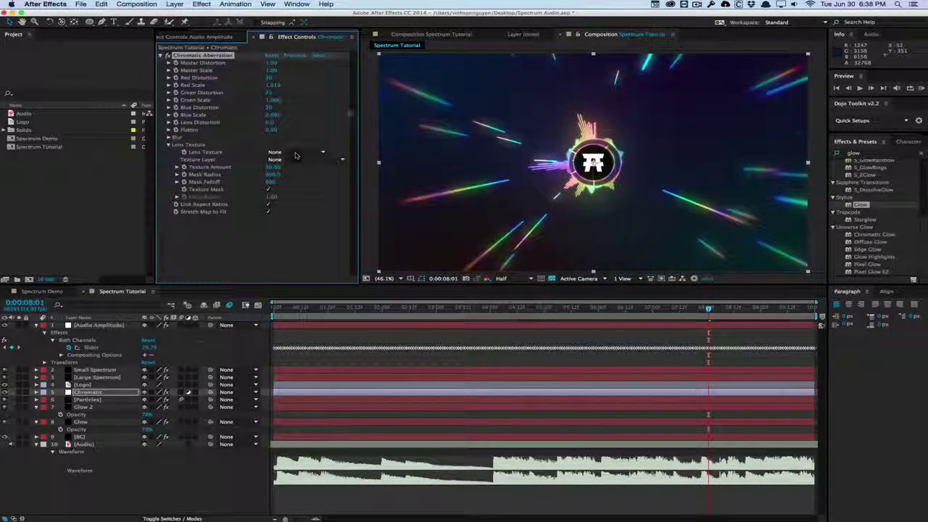
{"action": "left_click", "coordinate": [112, 343]}
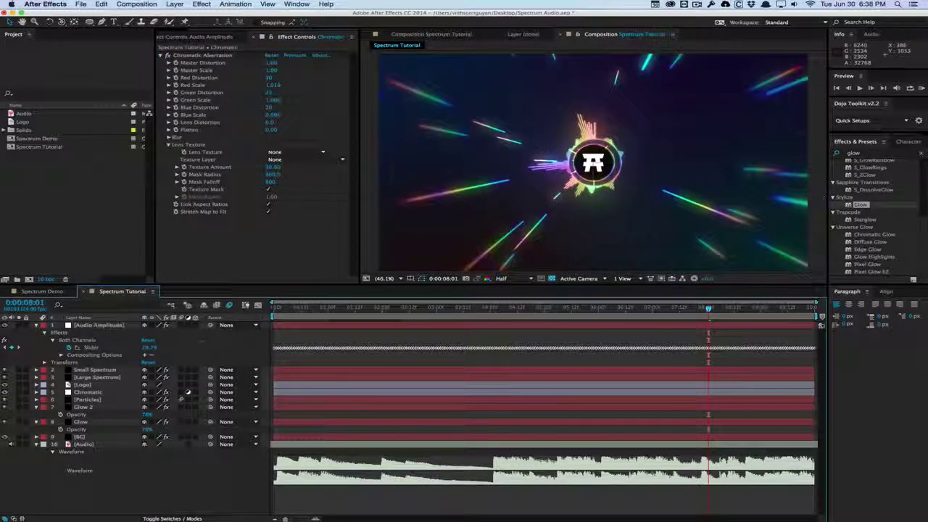
- Add the Color Grade quick setup from Dojo Toolkit and shape its RGB curve into a gentle S with brighter highlights and darker shadows
{"action": "left_click", "coordinate": [869, 121]}
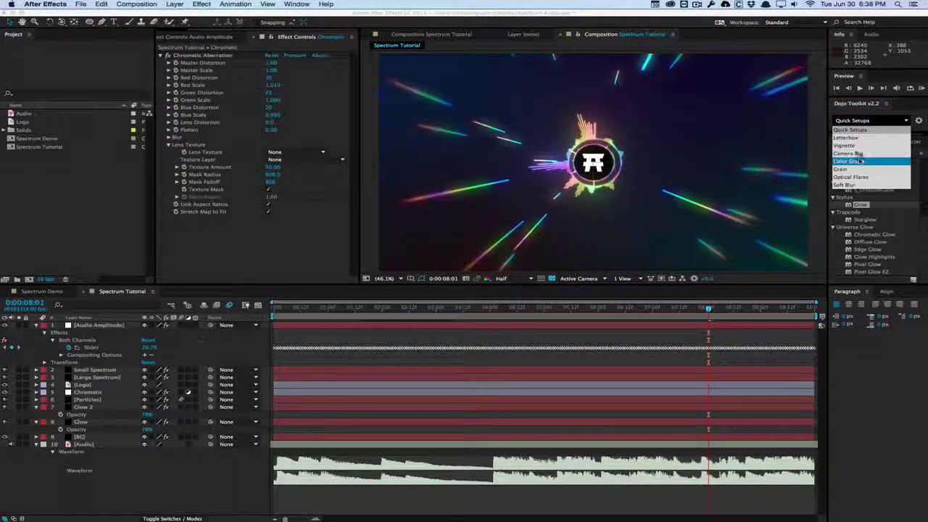
{"action": "left_click", "coordinate": [860, 161]}
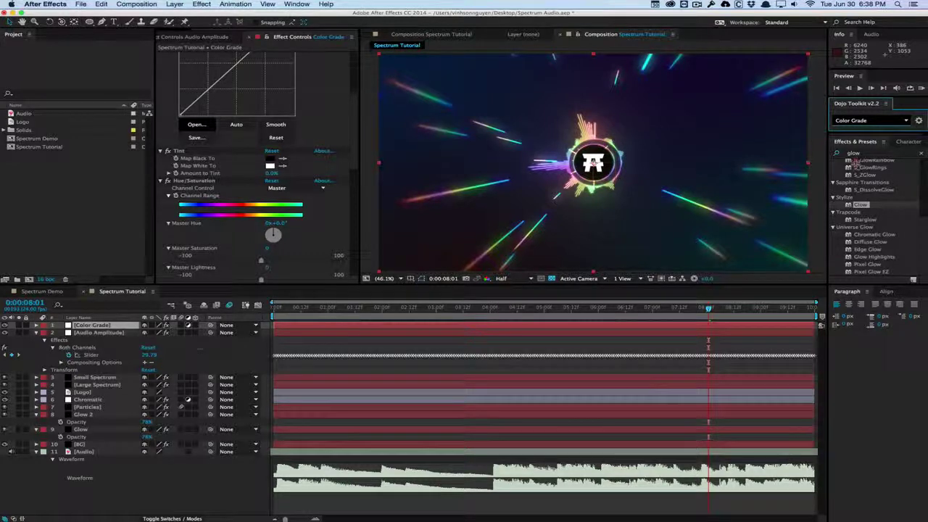
{"action": "scroll", "coordinate": [354, 148], "scroll_direction": "up", "scroll_amount": 5}
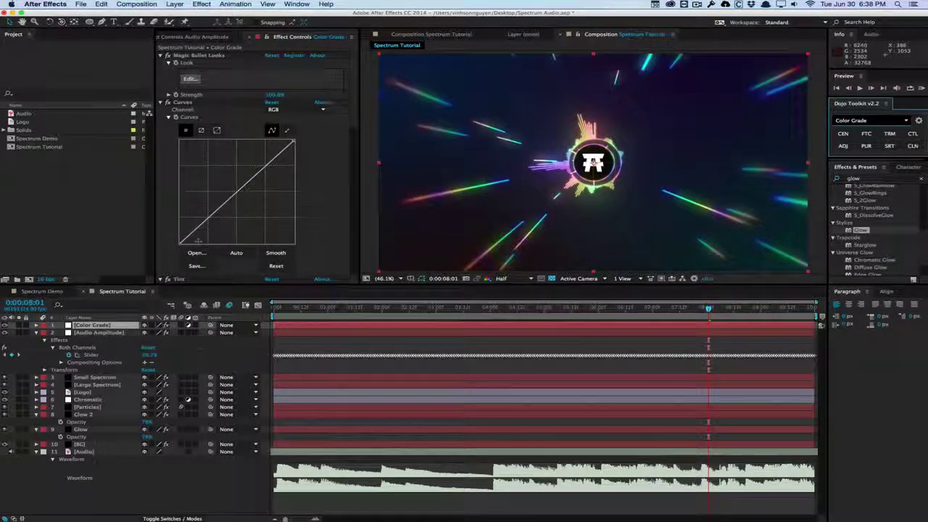
{"action": "left_click_drag", "start_coordinate": [269, 162], "coordinate": [269, 157]}
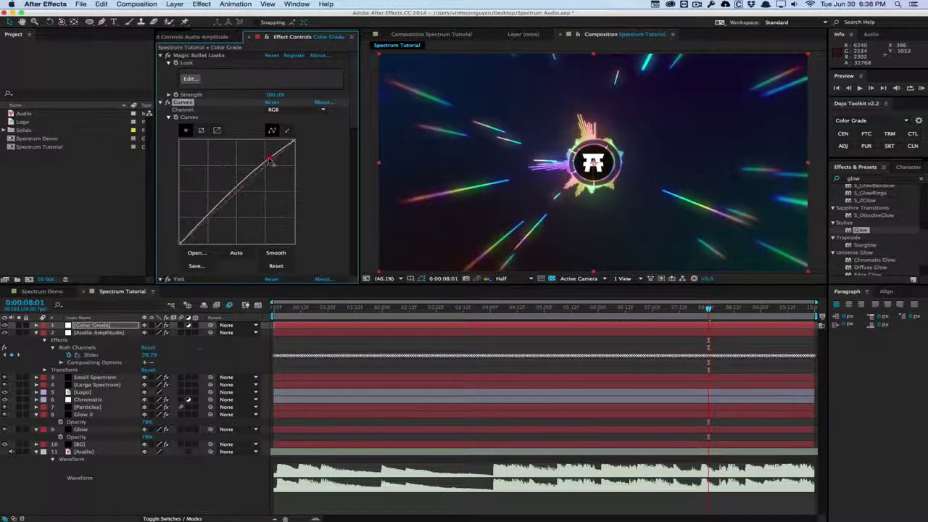
{"action": "left_click_drag", "start_coordinate": [207, 220], "coordinate": [204, 222]}
{"action": "left_click_drag", "start_coordinate": [268, 158], "coordinate": [269, 155]}
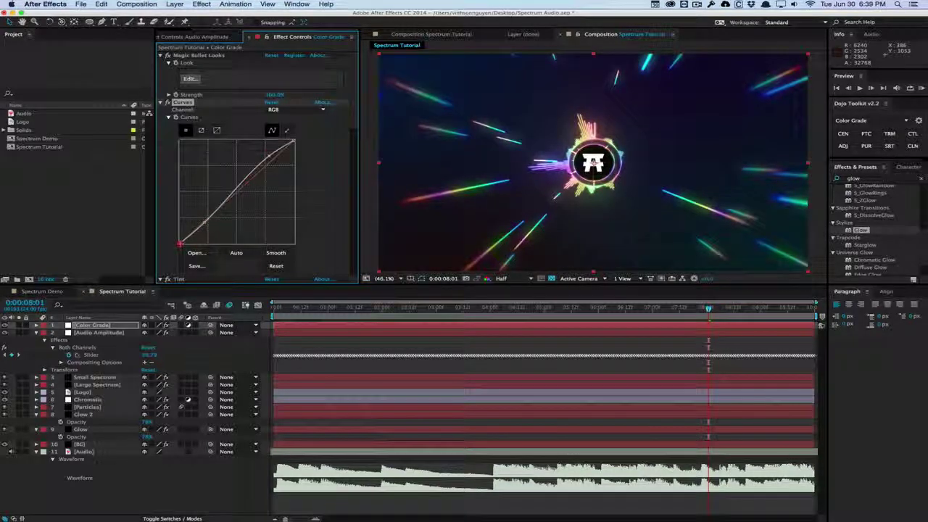
- Lift the black end of the Color Grade layer's Blue curve slightly and anchor the curve's lower part near the diagonal
{"action": "left_click", "coordinate": [316, 110]}
{"action": "left_click_drag", "start_coordinate": [181, 243], "coordinate": [181, 245]}
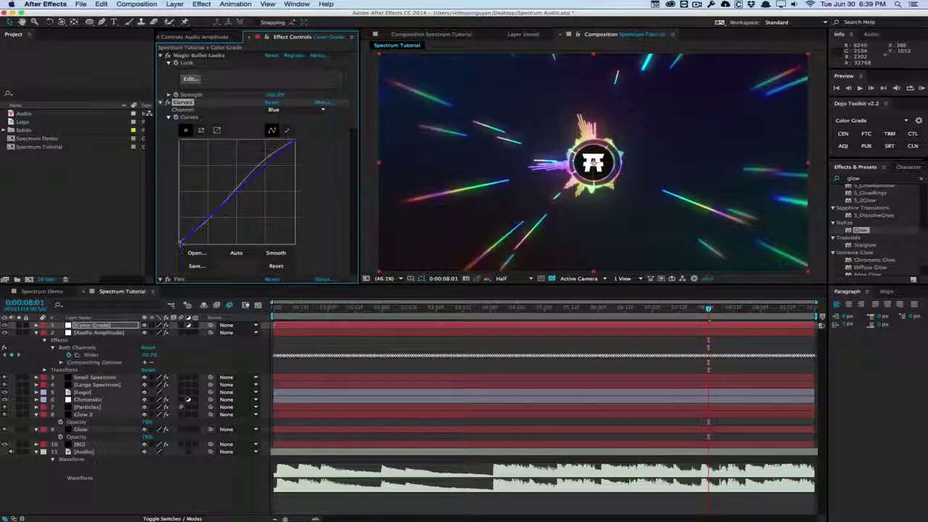
{"action": "left_click", "coordinate": [215, 212]}
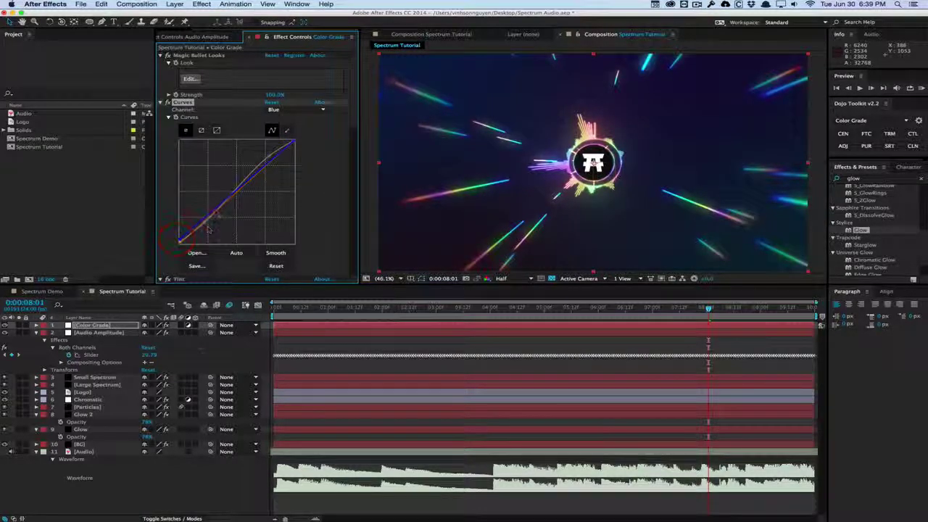
{"action": "left_click_drag", "start_coordinate": [215, 212], "coordinate": [214, 211]}
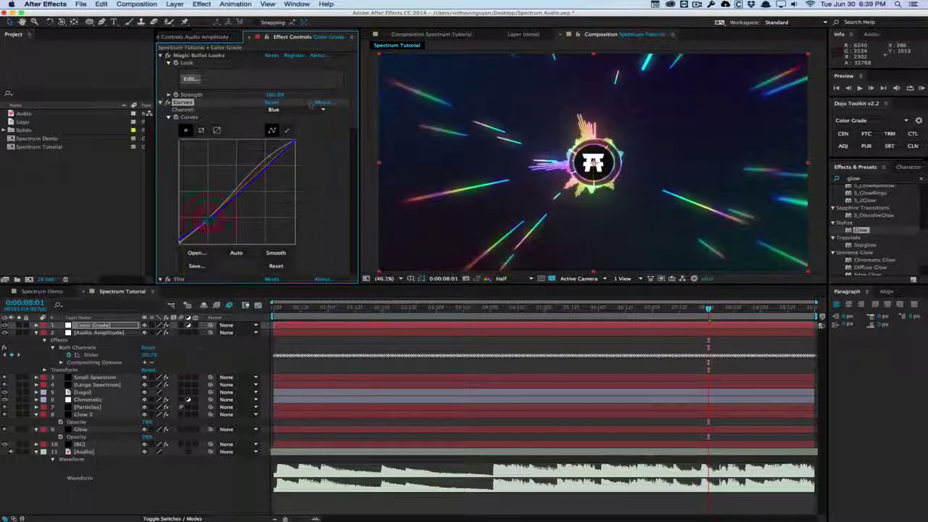
- Switch Curves to the Red channel and raise the black end of its curve slightly
{"action": "left_click", "coordinate": [308, 109]}
{"action": "left_click", "coordinate": [283, 128]}
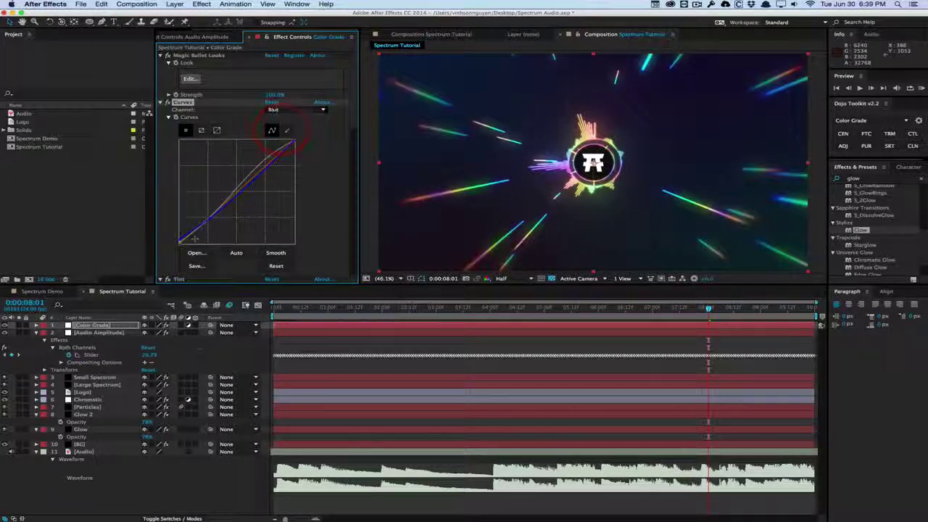
{"action": "left_click_drag", "start_coordinate": [177, 247], "coordinate": [179, 241]}
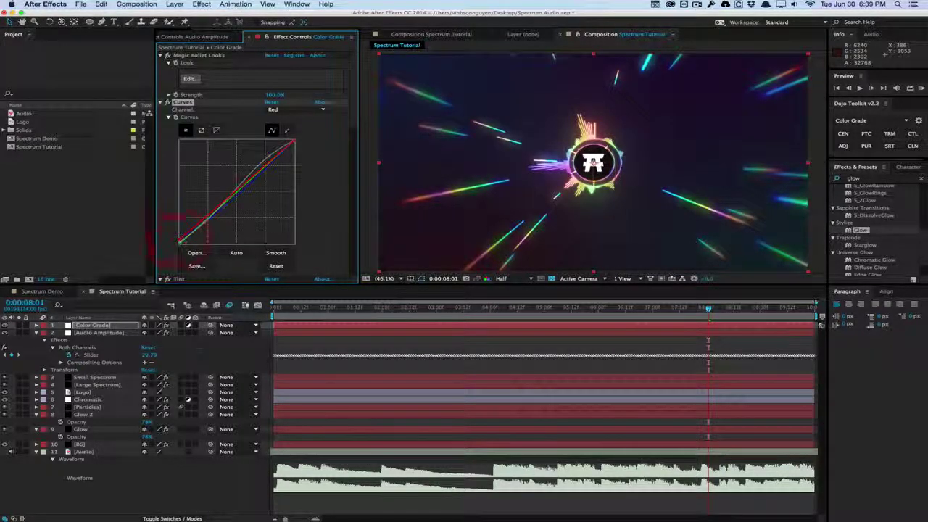
- Pull the Red curve's midtones slightly down and add upper and lower control points near the diagonal on the Green curve
{"action": "left_click_drag", "start_coordinate": [227, 205], "coordinate": [229, 209]}
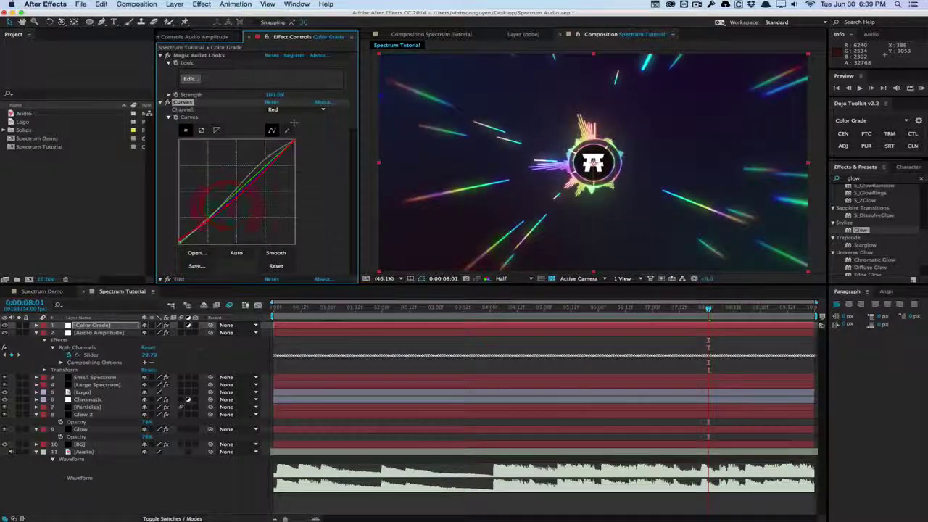
{"action": "left_click", "coordinate": [274, 109]}
{"action": "left_click", "coordinate": [290, 138]}
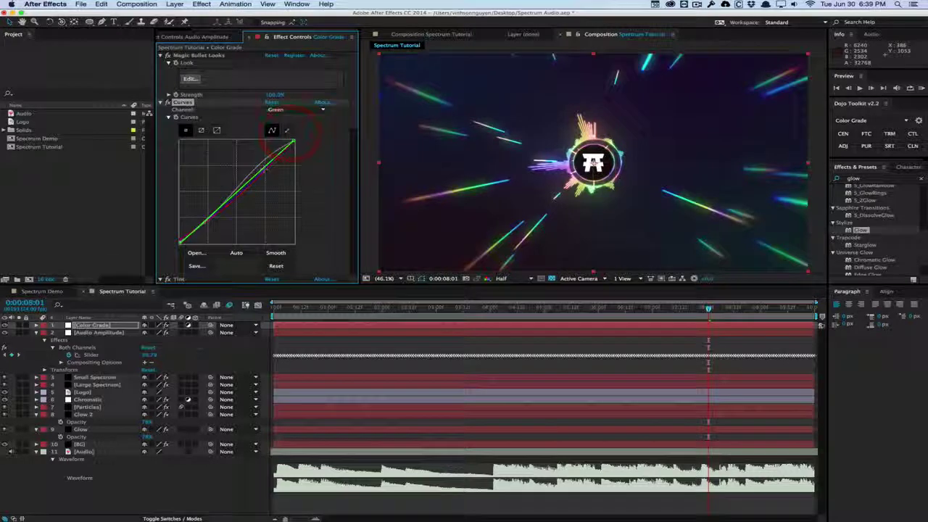
{"action": "left_click_drag", "start_coordinate": [265, 168], "coordinate": [259, 170]}
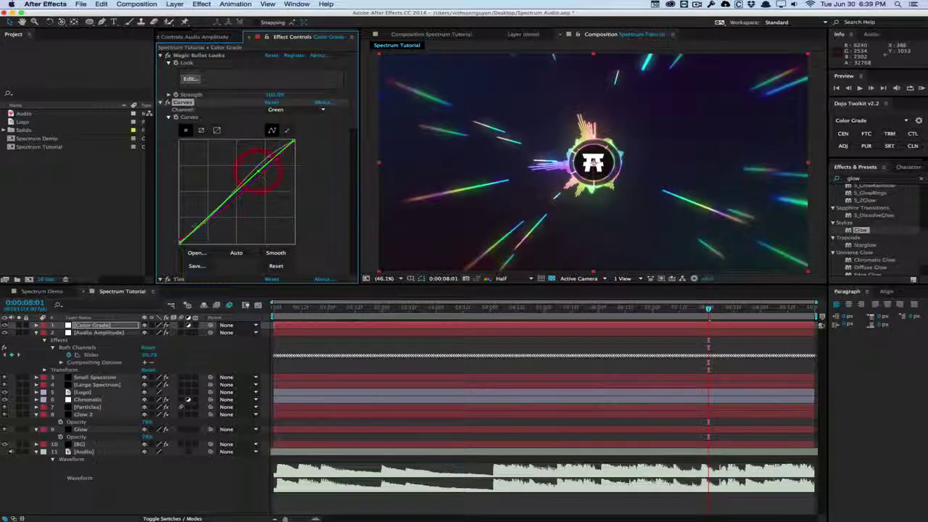
{"action": "left_click_drag", "start_coordinate": [198, 232], "coordinate": [198, 230]}
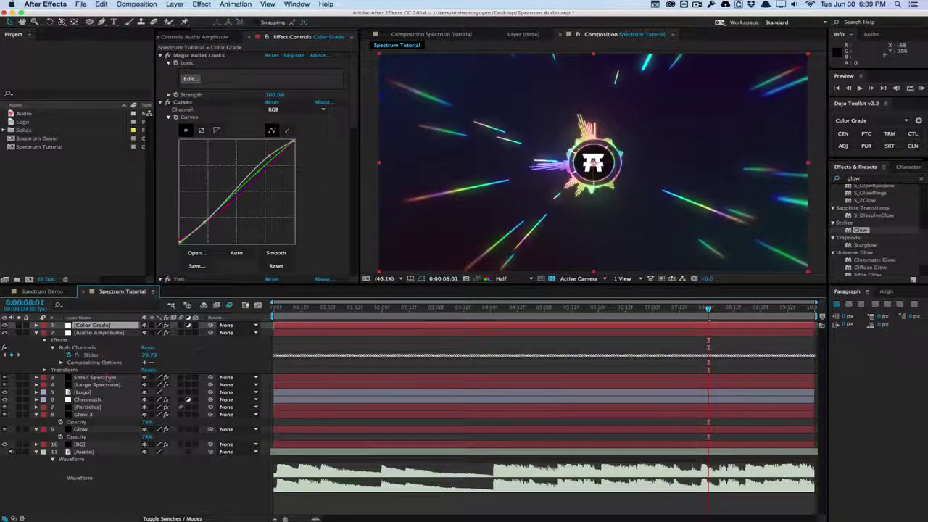
- Move the Color Grade layer below Audio Amplitude and add the Grain quick setup from Dojo Toolkit
{"action": "left_click_drag", "start_coordinate": [92, 325], "coordinate": [83, 373]}
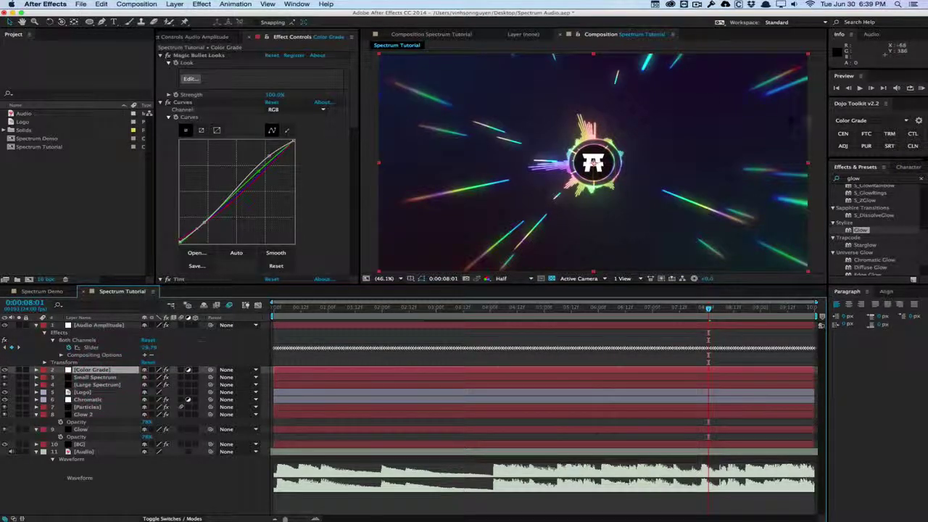
{"action": "left_click", "coordinate": [869, 120]}
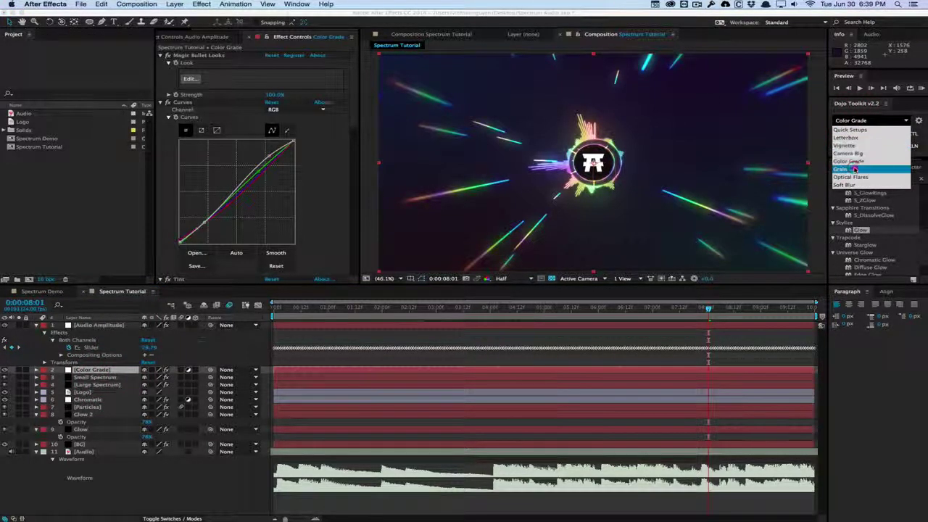
{"action": "left_click", "coordinate": [841, 169]}
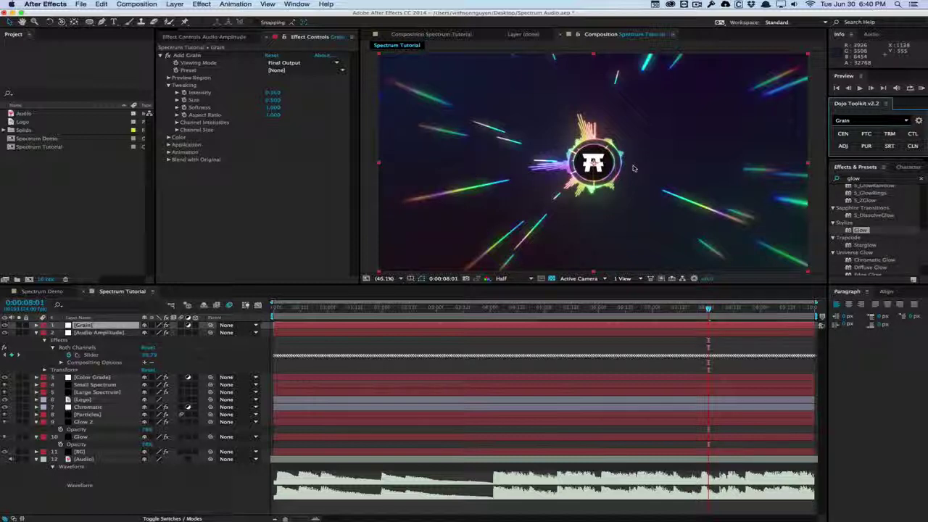
- Preview the finished composition and scrub from 0:00:04:15 through 0:00:05:01 to 0:00:06:15 to check the spectrums, particles and glows
{"action": "left_click", "coordinate": [113, 358]}
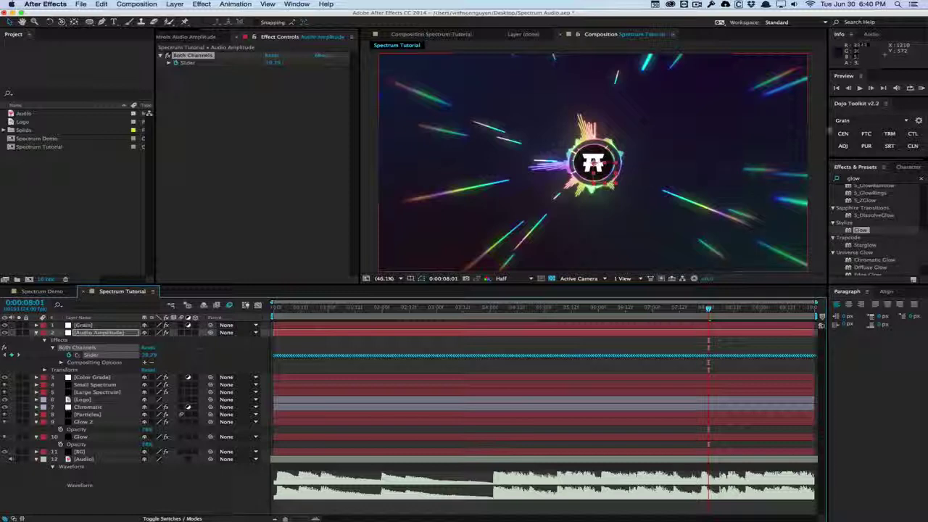
{"action": "left_click", "coordinate": [824, 129]}
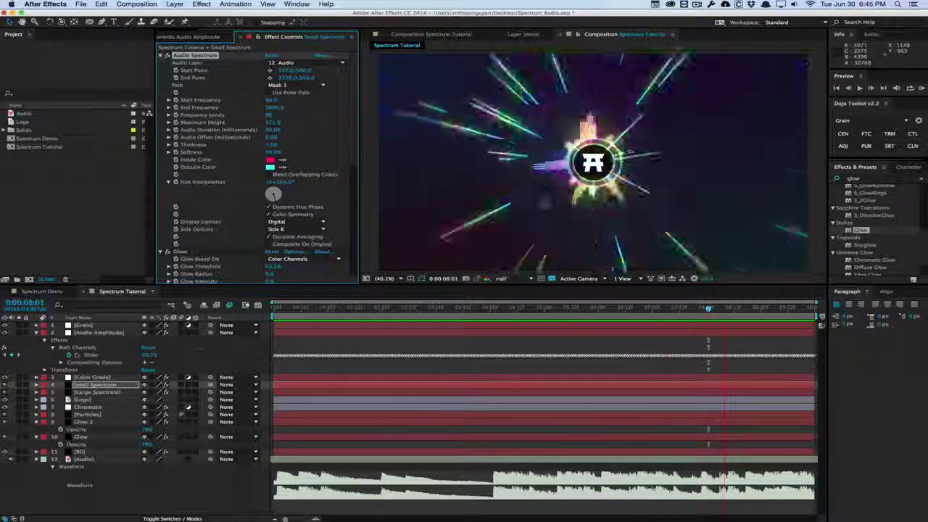
{"action": "key", "text": "space"}
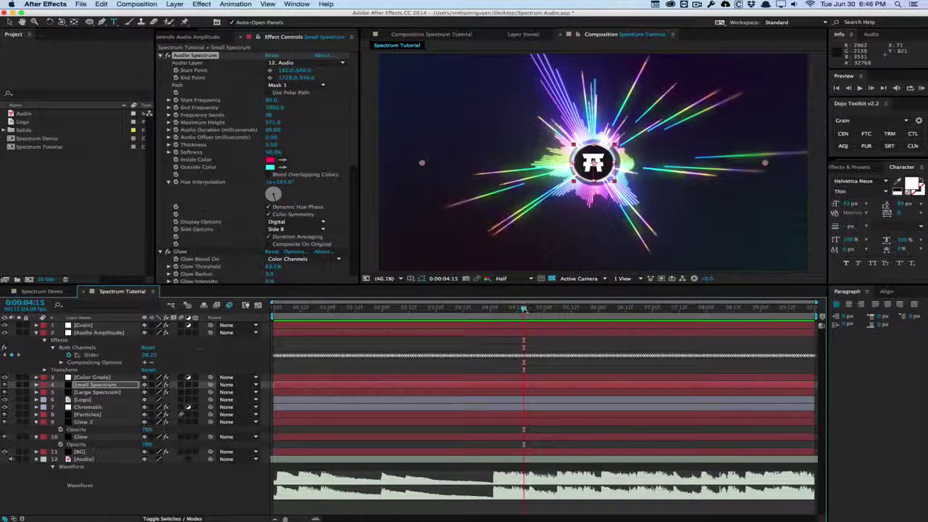
{"action": "left_click_drag", "start_coordinate": [523, 309], "coordinate": [546, 308]}
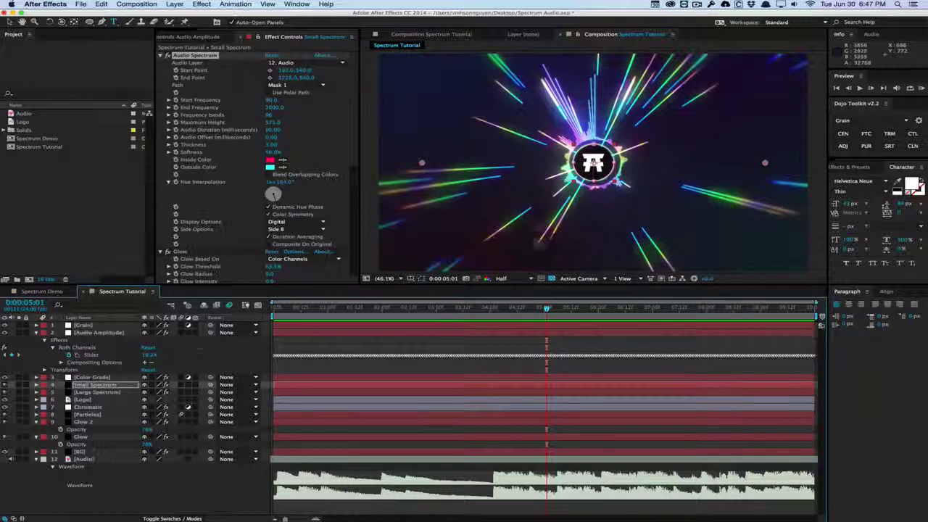
{"action": "left_click_drag", "start_coordinate": [545, 308], "coordinate": [630, 295]}
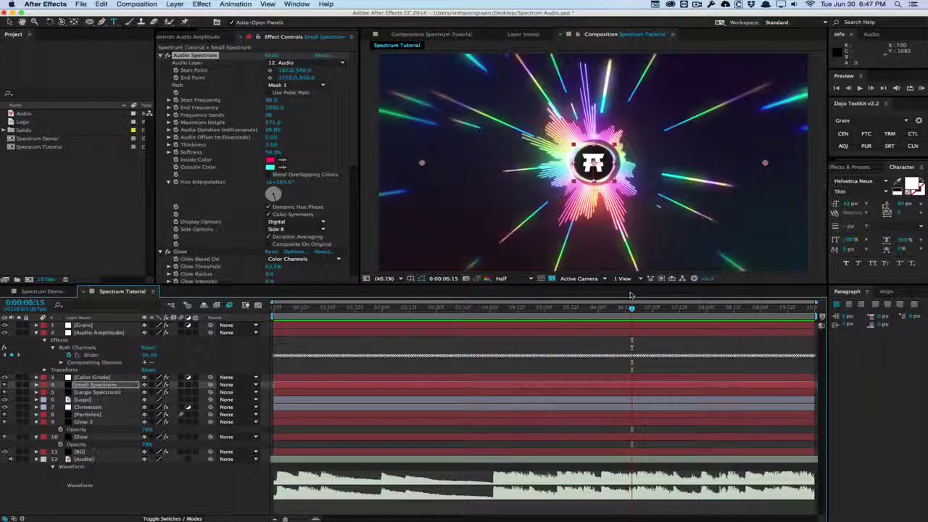